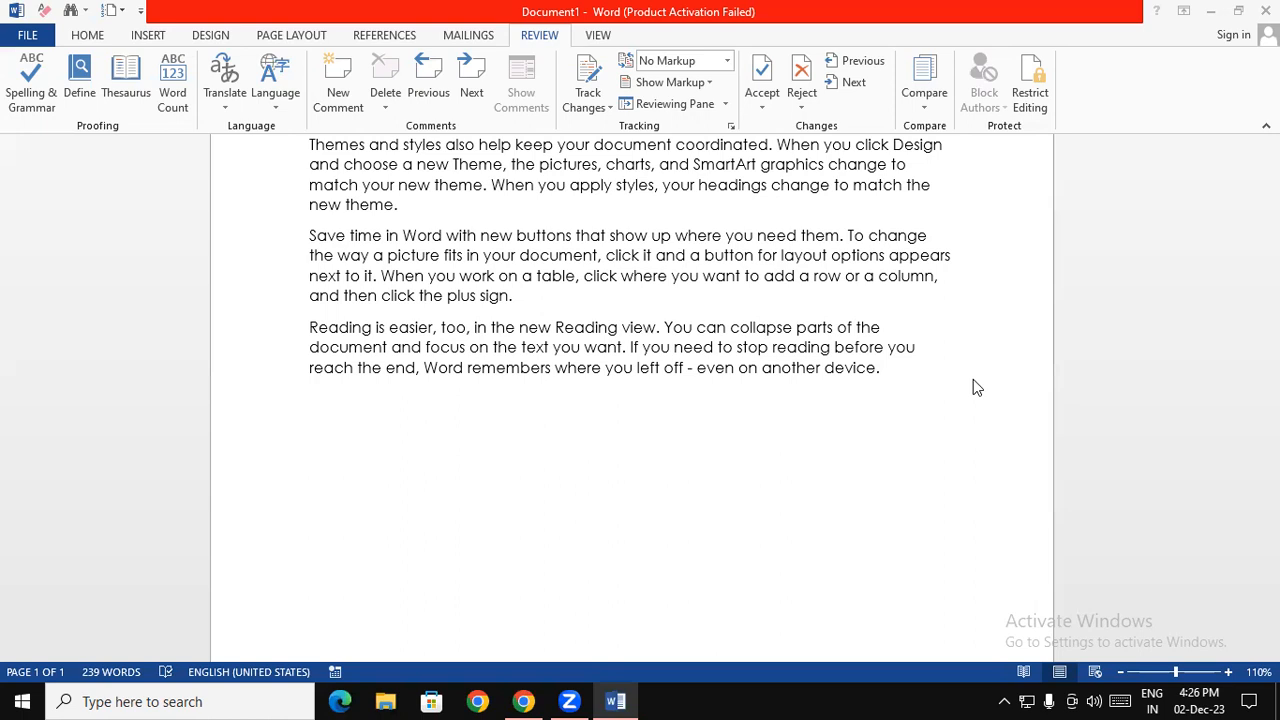
Switch the document from Print Layout to Read Mode
click(600, 37)
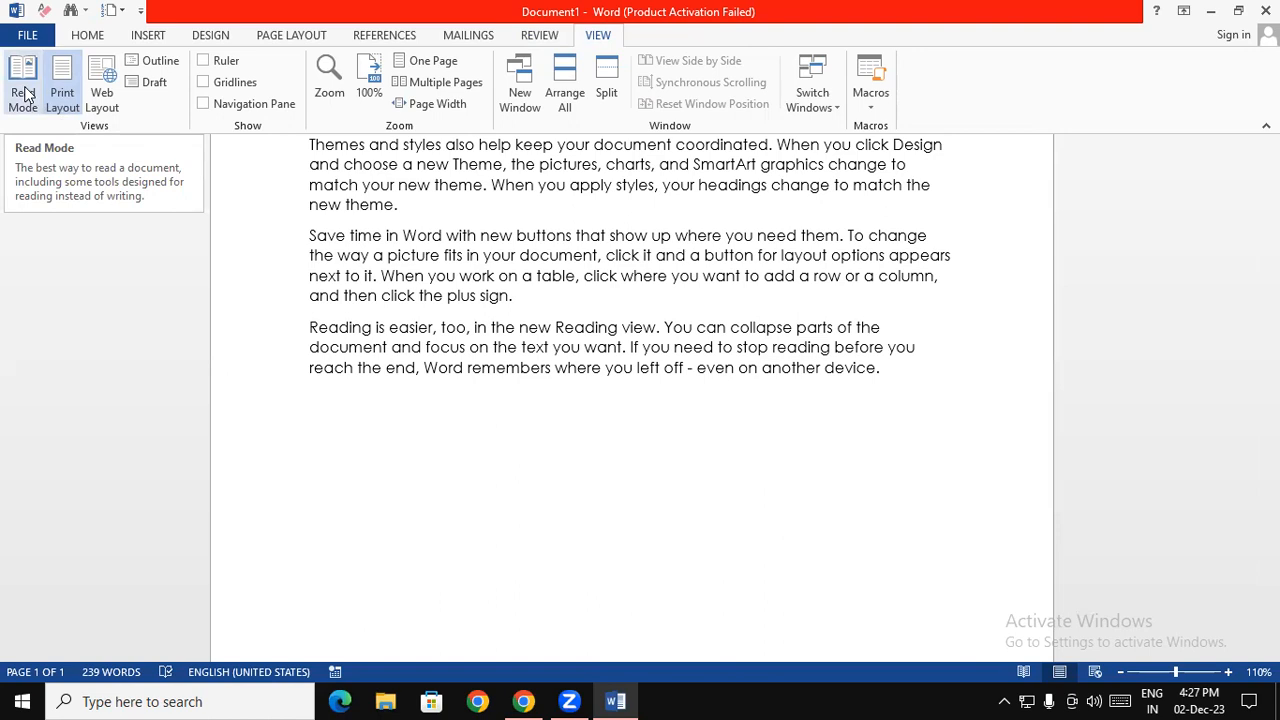
click(413, 295)
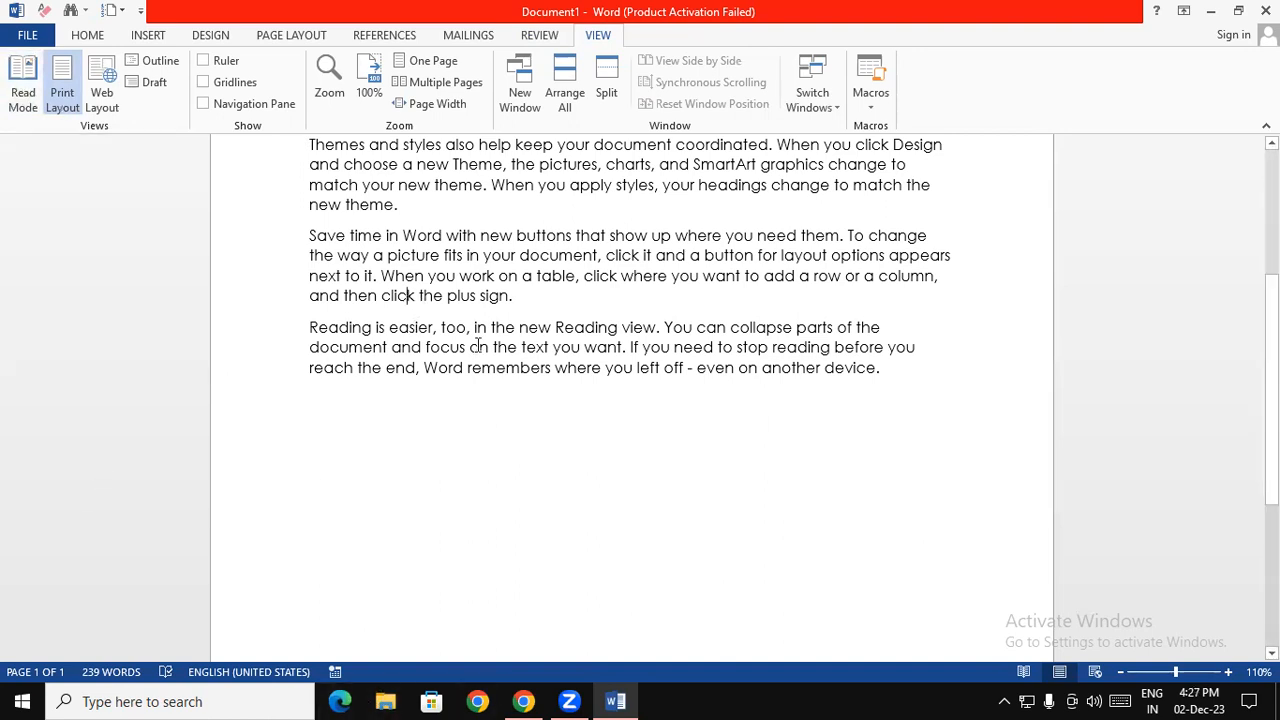
scroll(654, 259, up, 5)
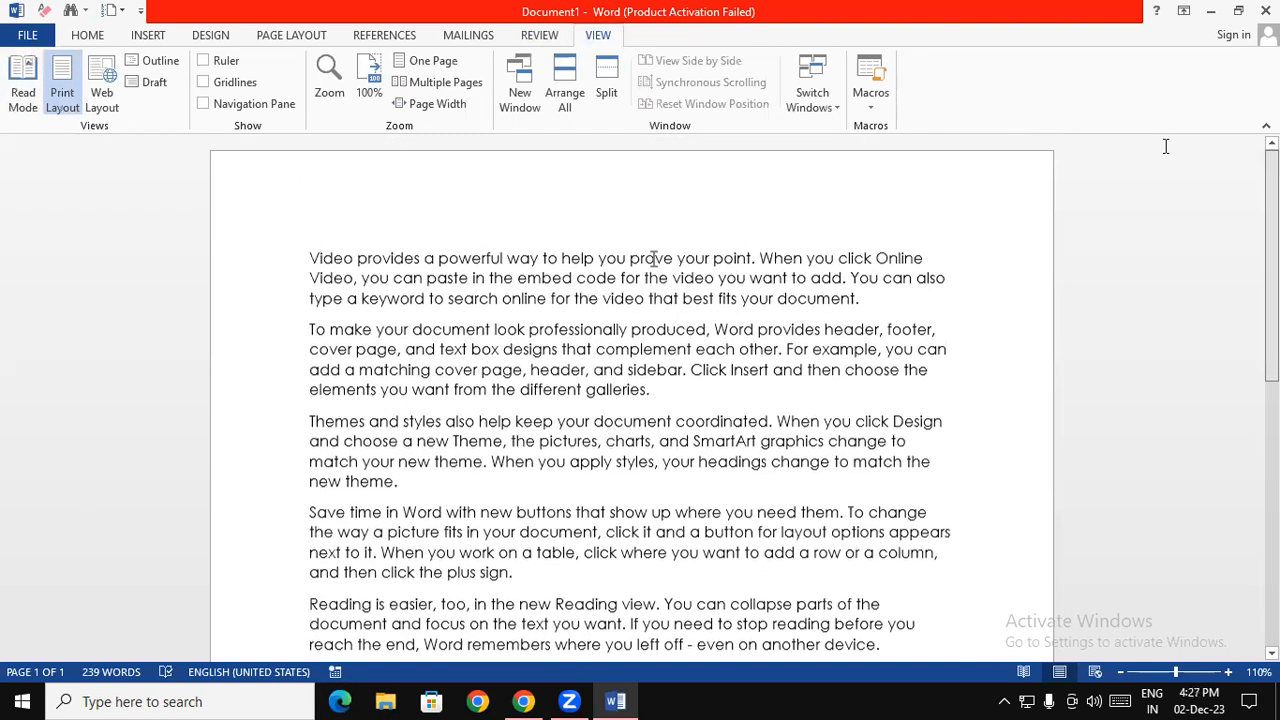
click(30, 65)
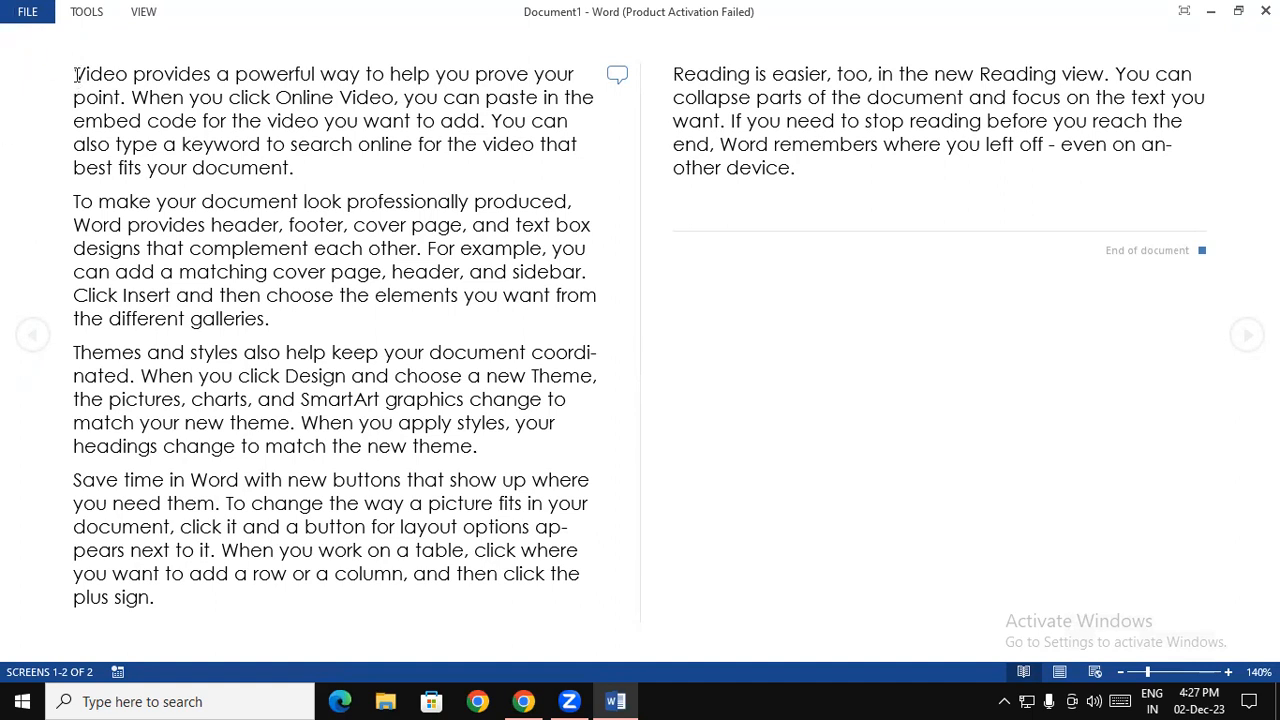
Try to delete content at the end of the first paragraph in Read Mode, and return to editing the document
drag(74, 74, 394, 176)
click(363, 171)
key(BackSpace)
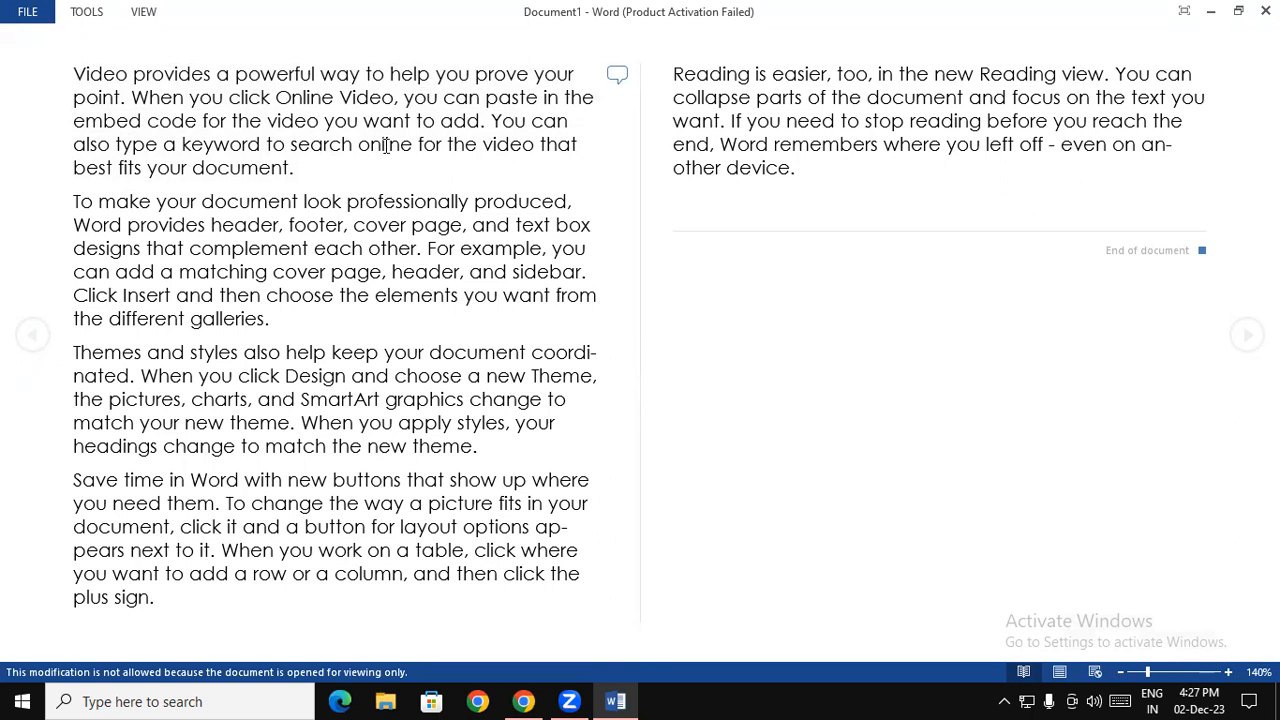
click(155, 14)
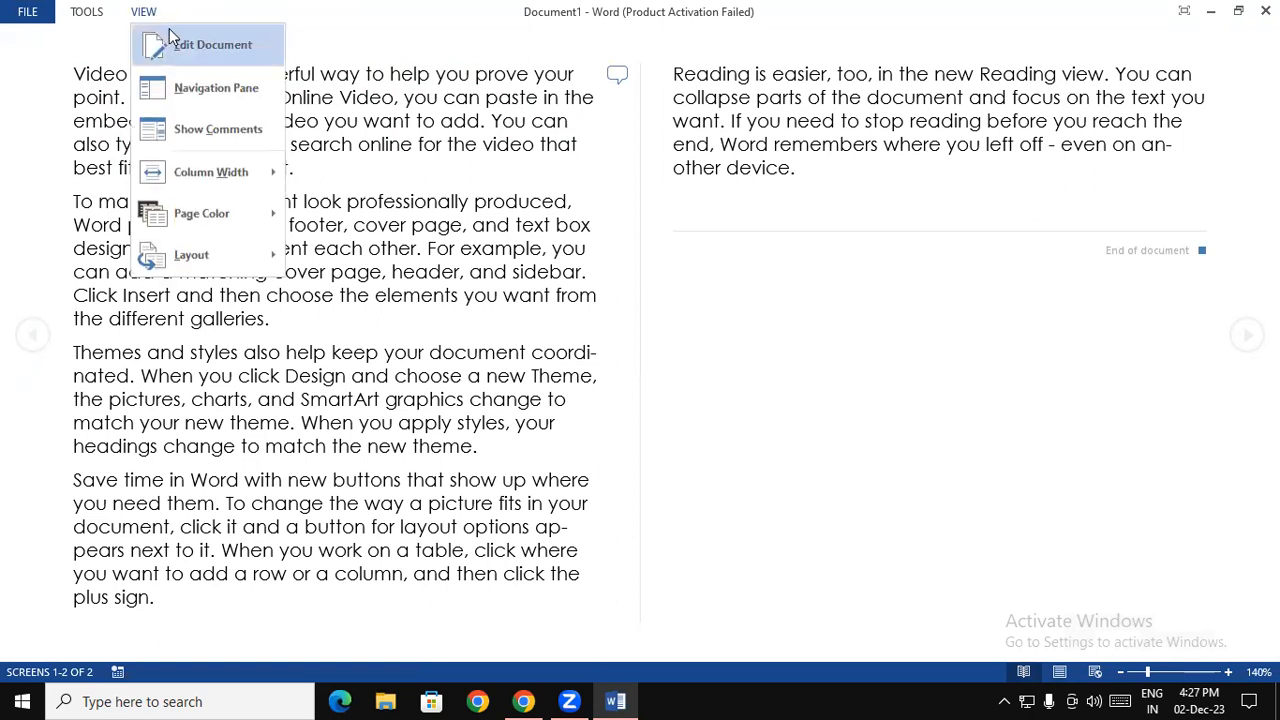
click(191, 45)
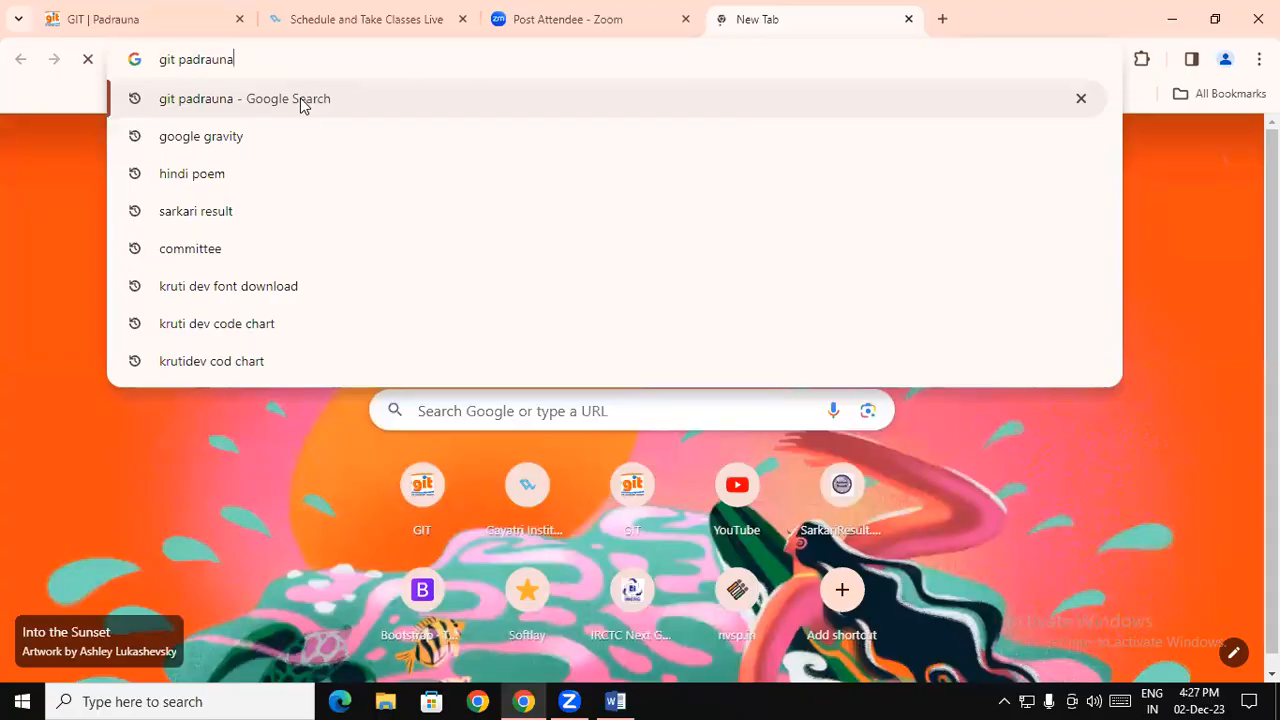
Search Google for "git padrauna" in the Chrome browser and switch back to the Word document
click(300, 100)
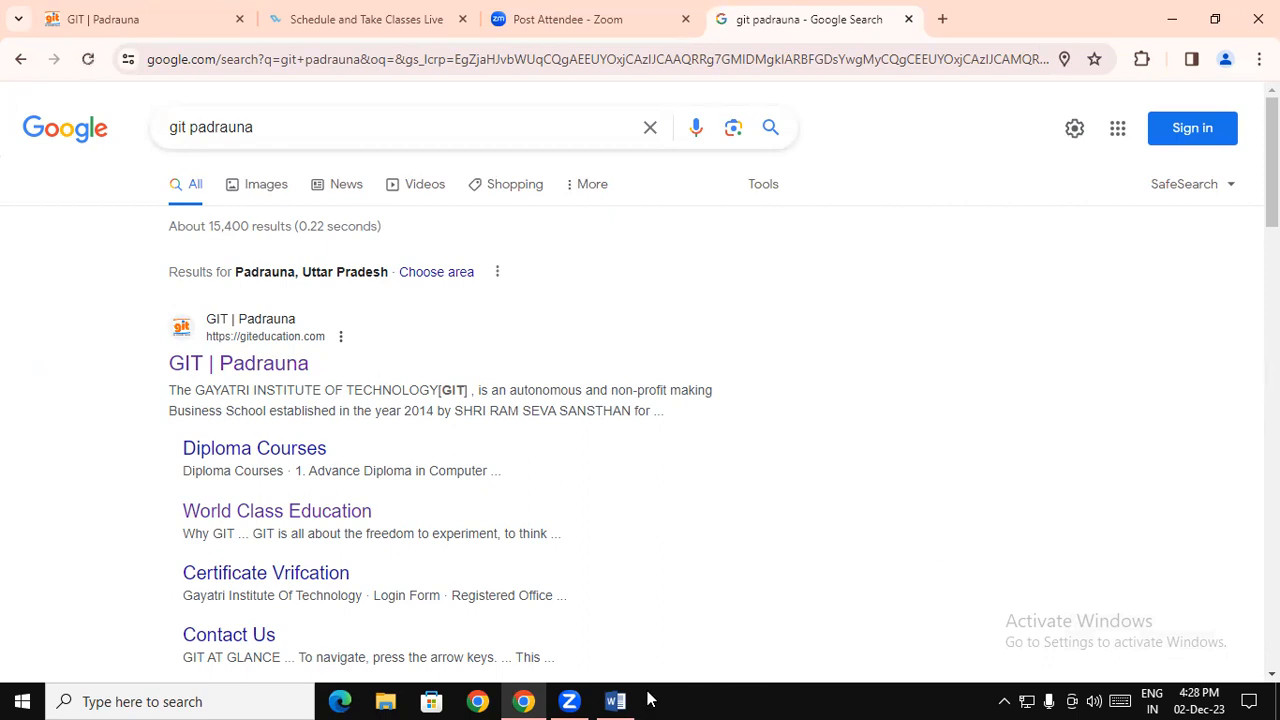
click(615, 701)
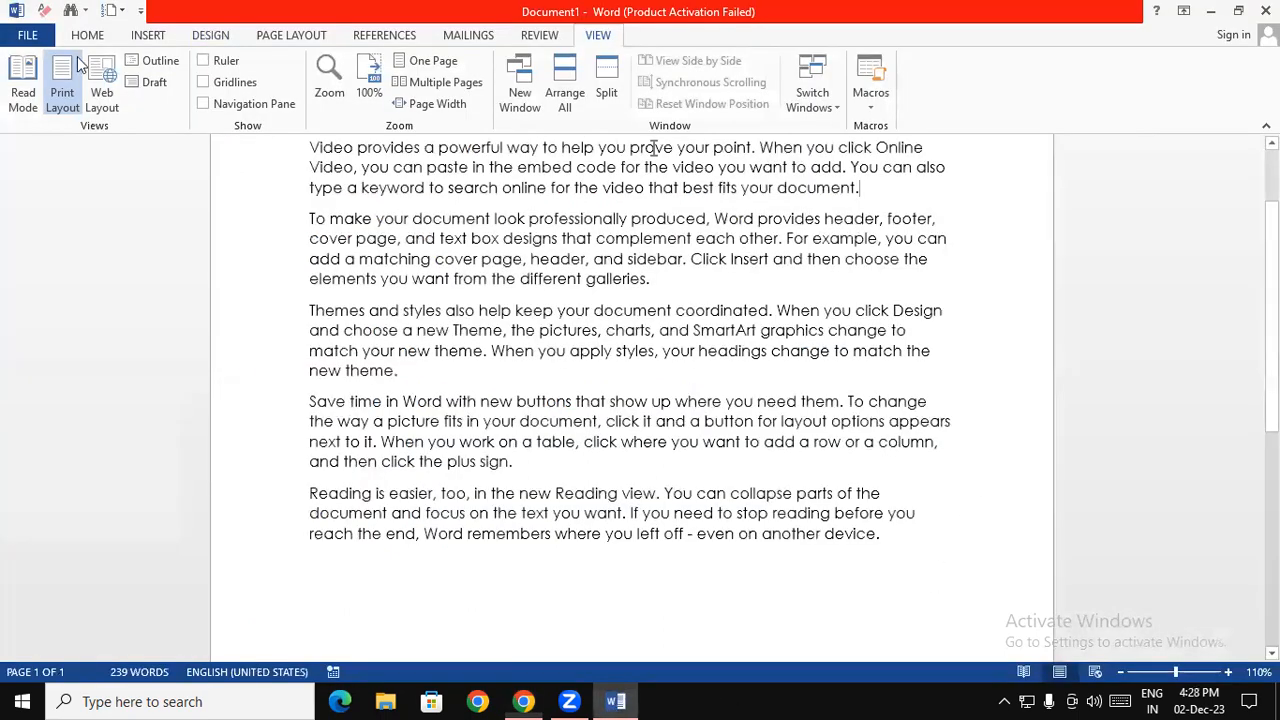
Display the document in Web Layout and select all five paragraphs
click(104, 82)
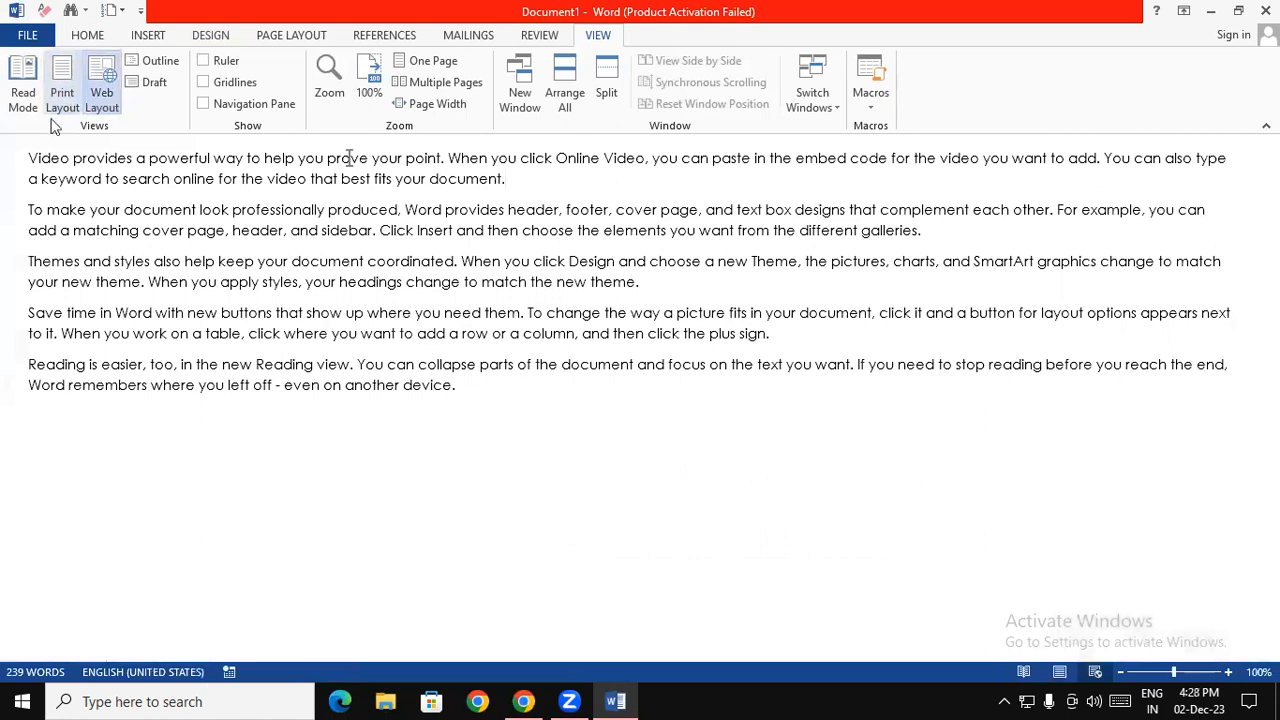
drag(30, 158, 693, 440)
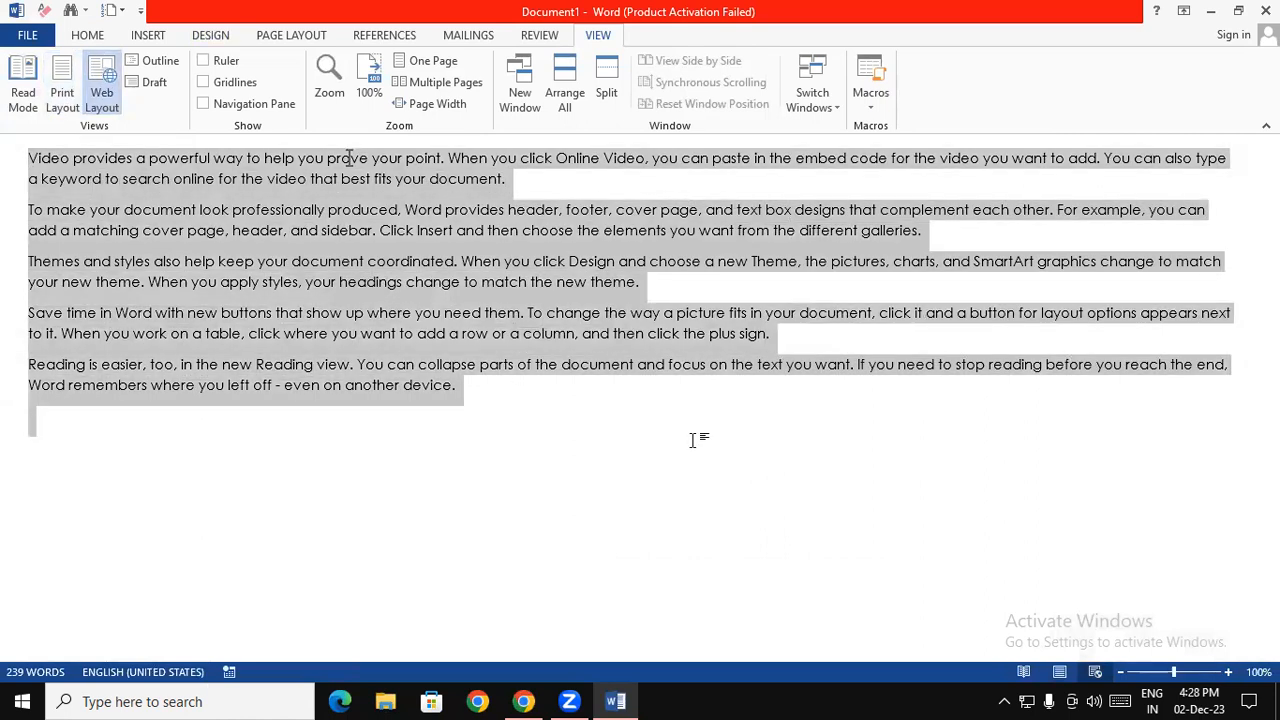
View the document in Outline view, toggle the text formatting and first-line-only display options, and close the outline
click(150, 62)
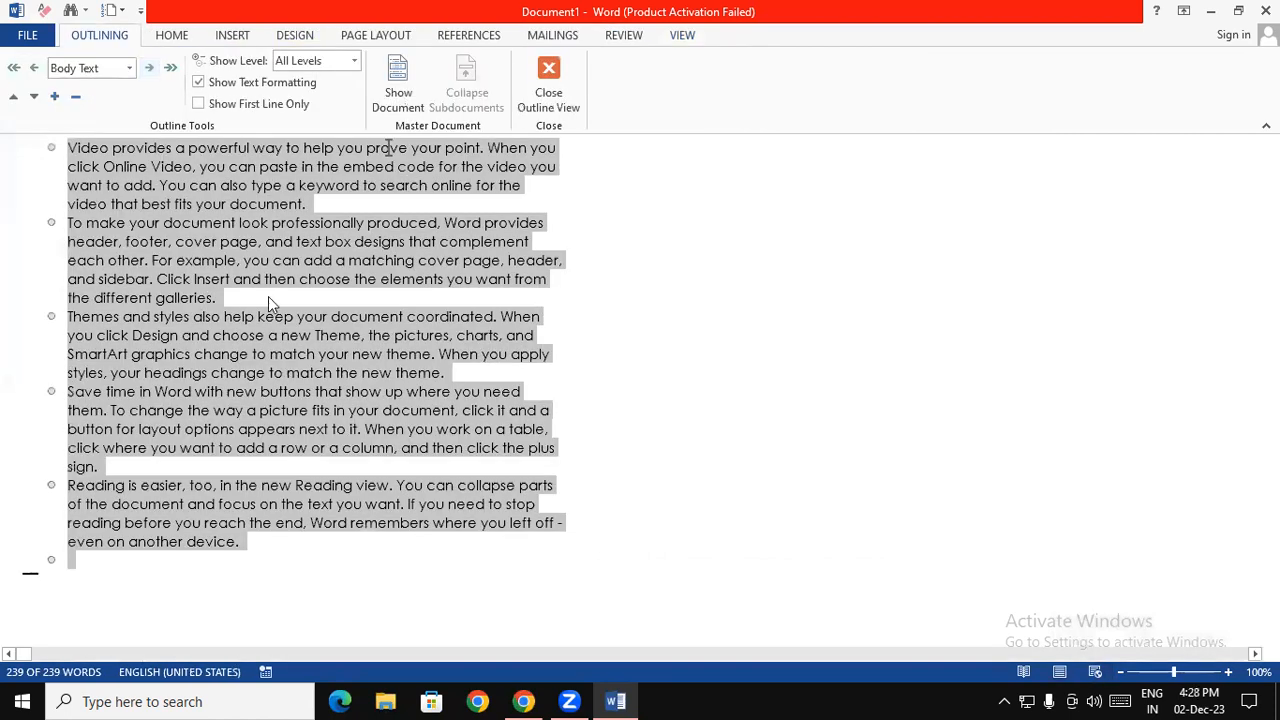
click(233, 86)
click(233, 86)
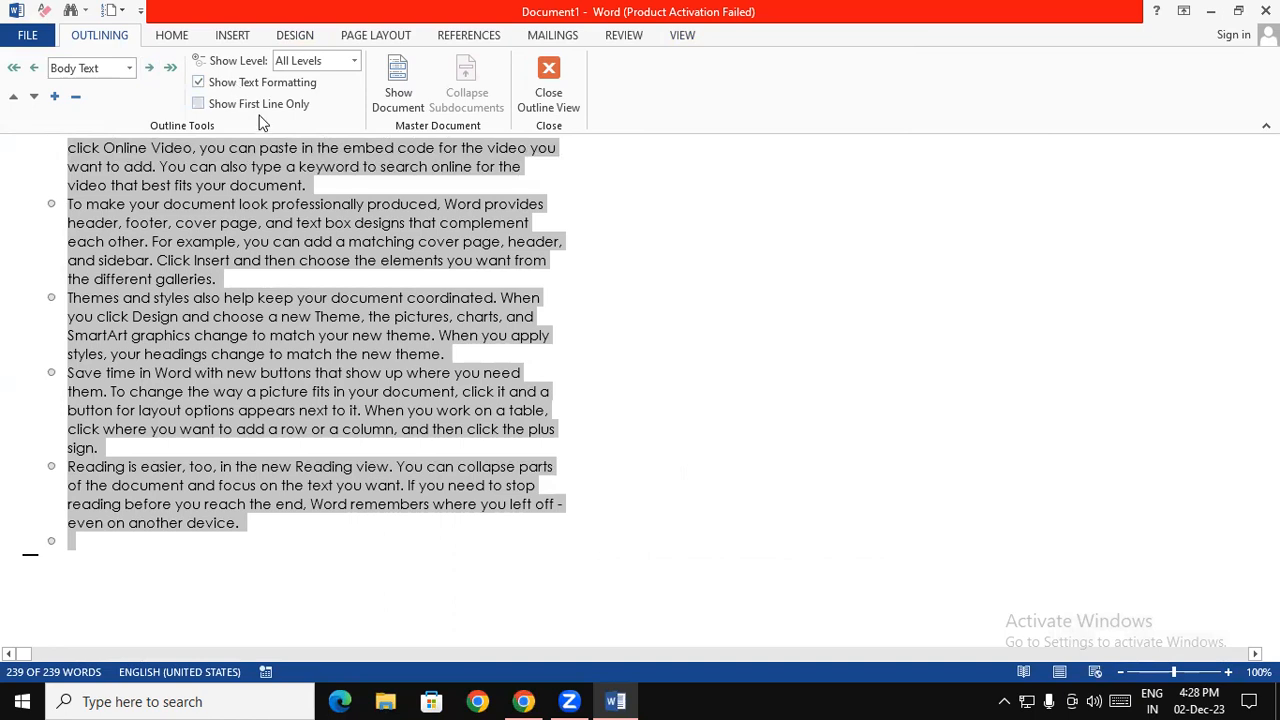
click(235, 113)
click(235, 113)
click(235, 113)
click(237, 113)
click(548, 82)
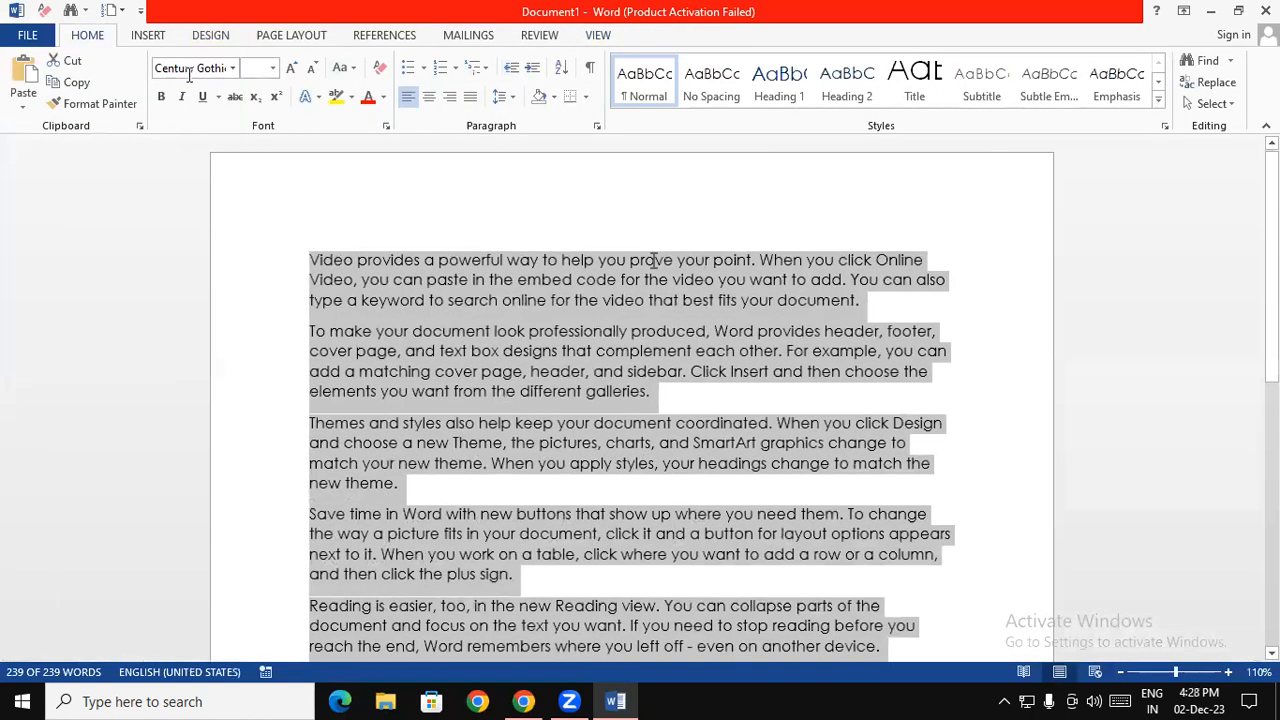
View the document in Draft view without a text selection and return it to Print Layout
click(598, 35)
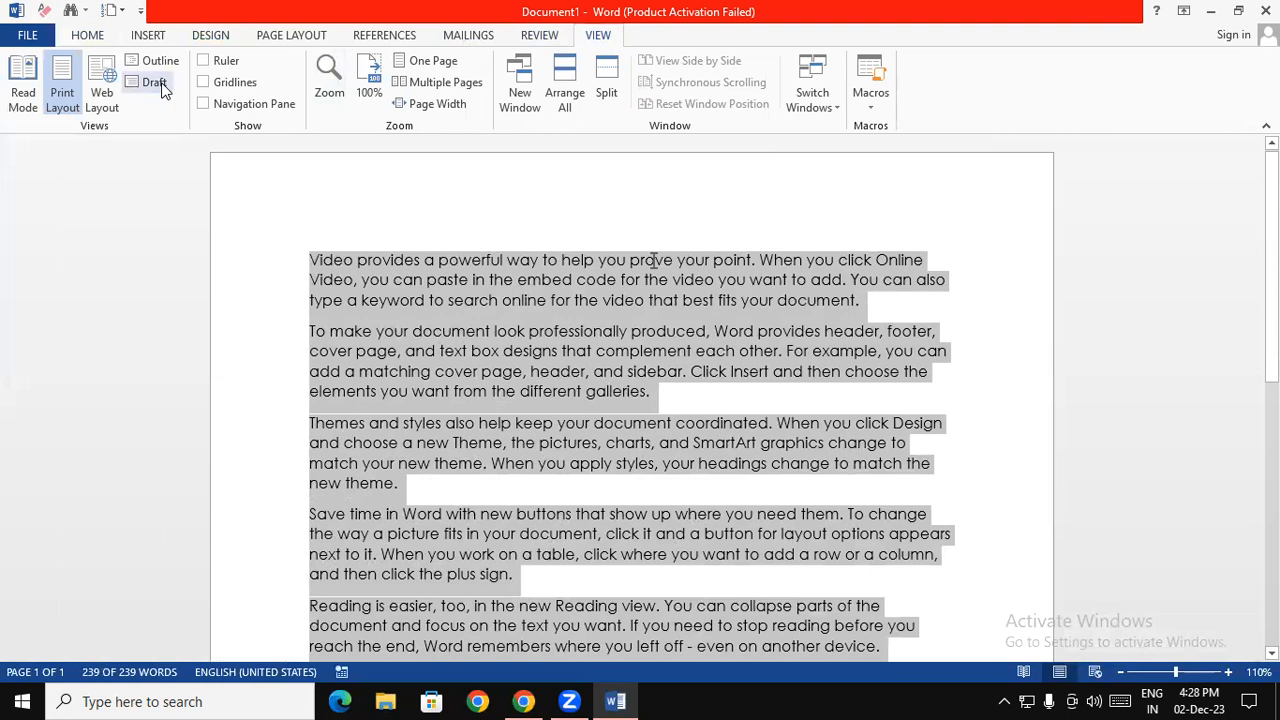
click(150, 82)
click(686, 354)
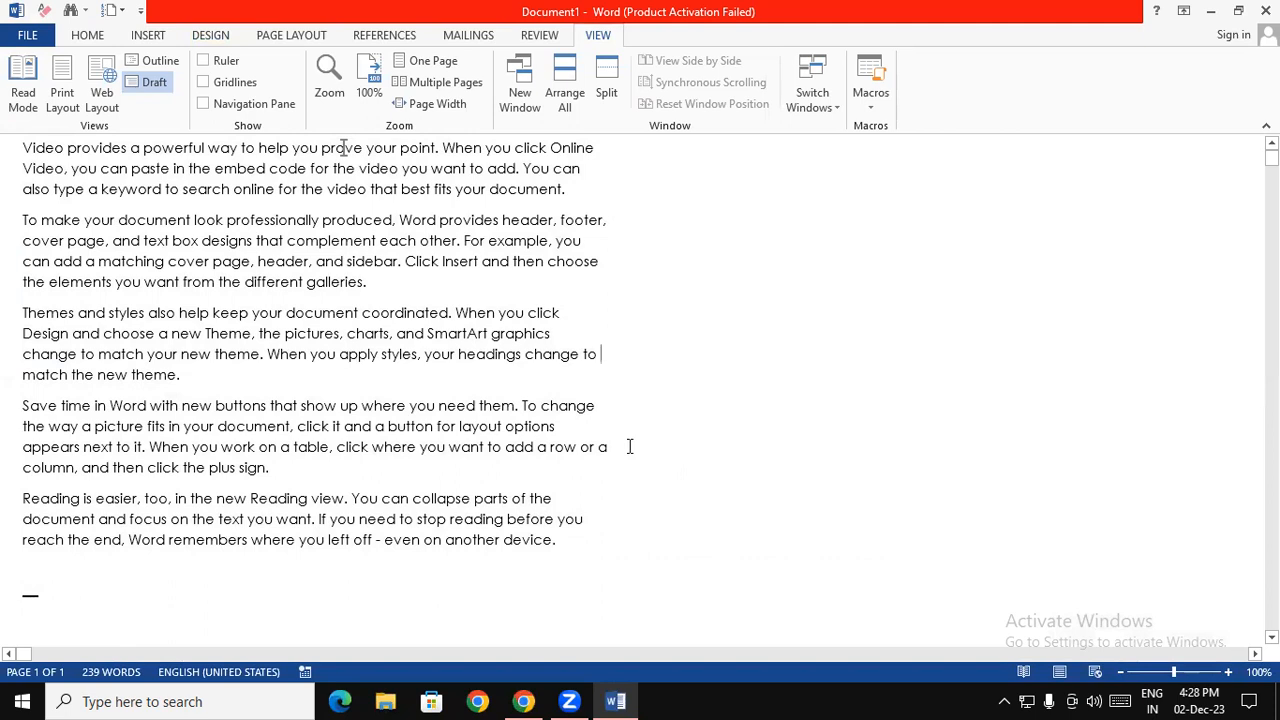
click(62, 66)
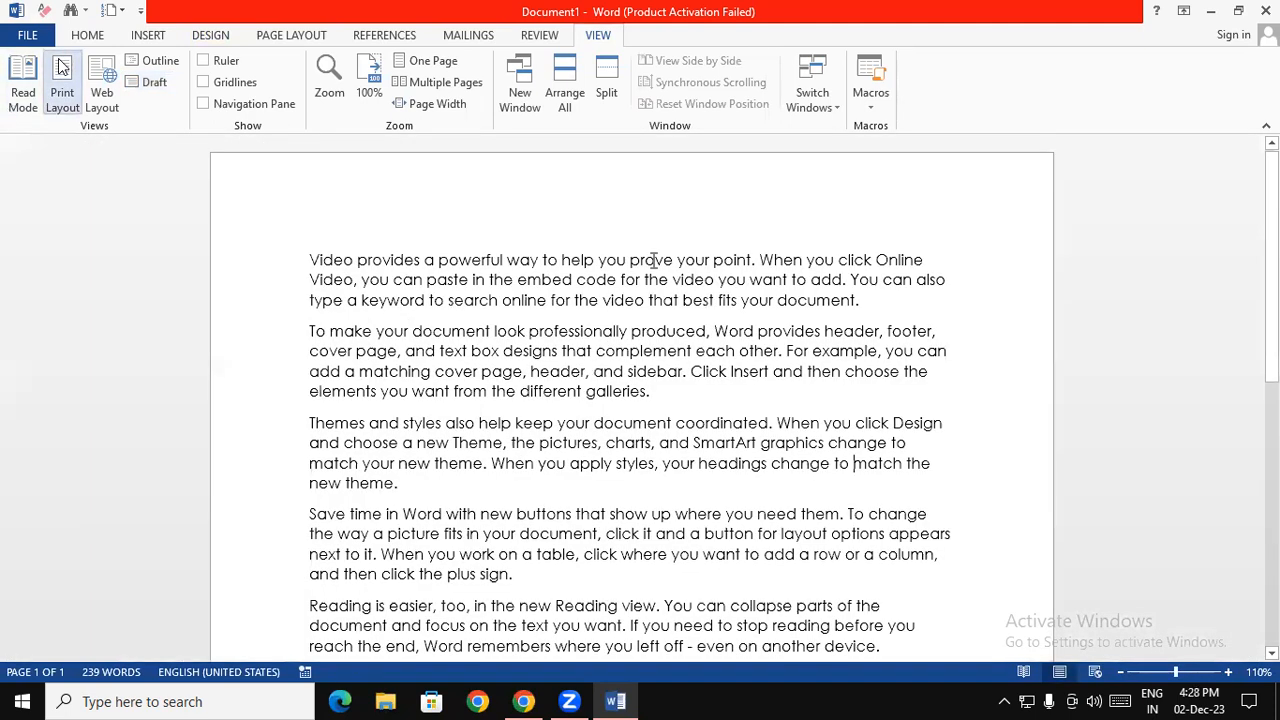
Select all the text in the document and show the ruler
drag(313, 262, 754, 699)
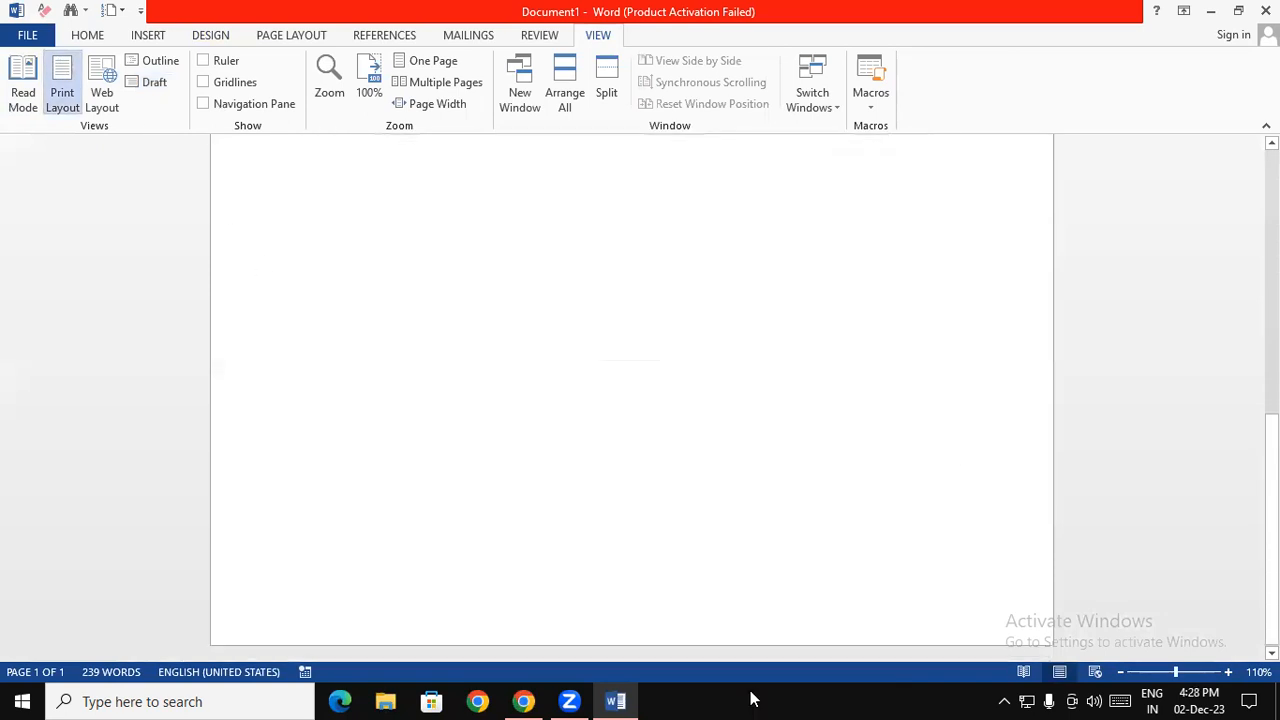
key(ctrl+a)
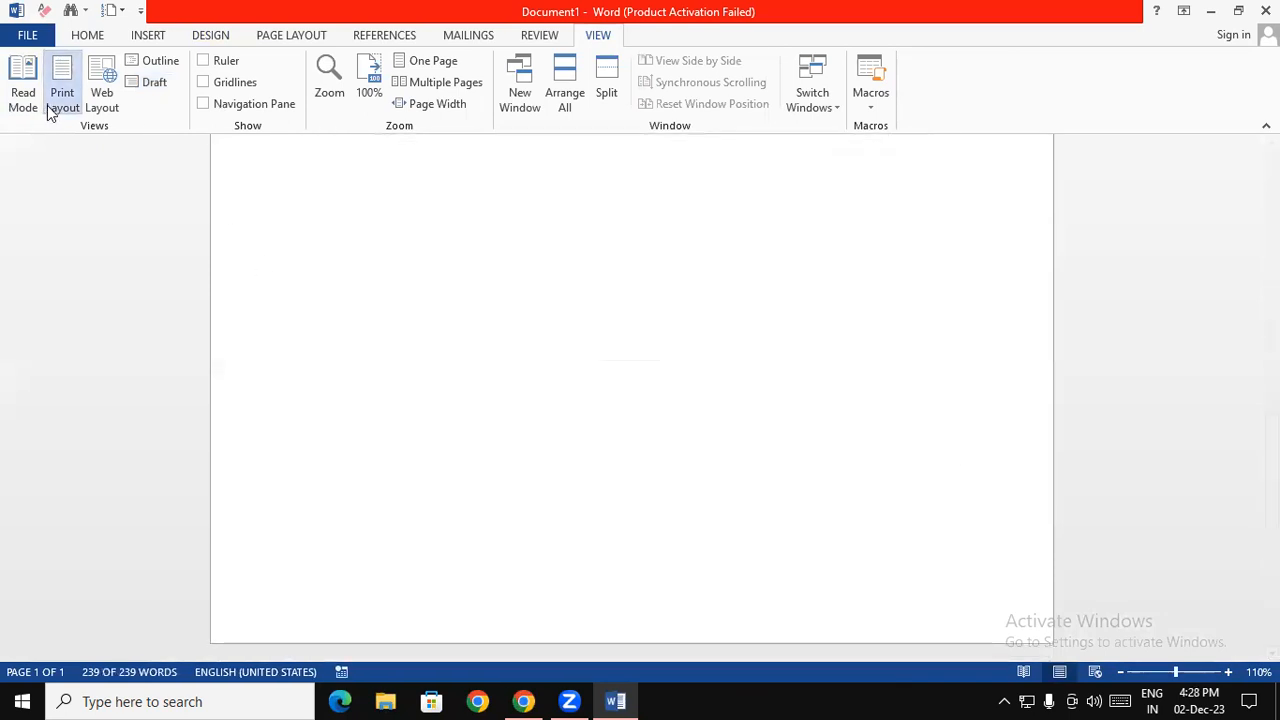
scroll(654, 249, up, 9)
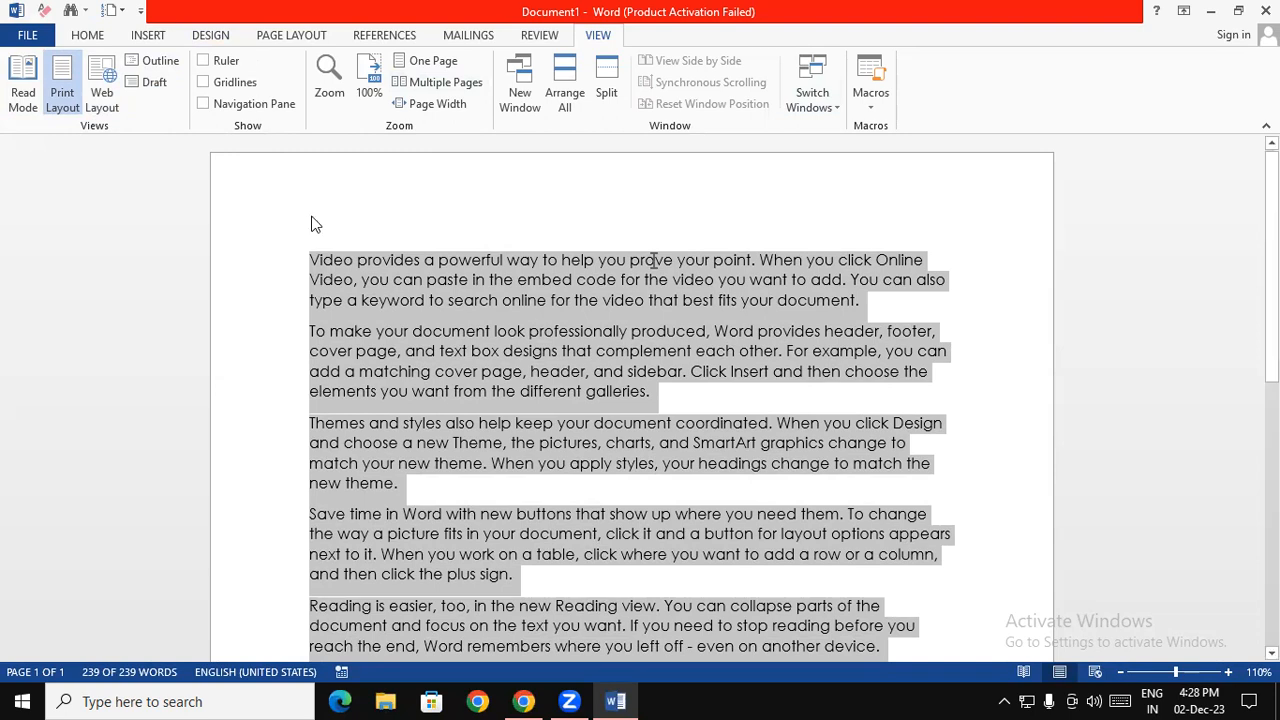
scroll(316, 222, down, 1)
scroll(653, 244, up, 1)
click(205, 60)
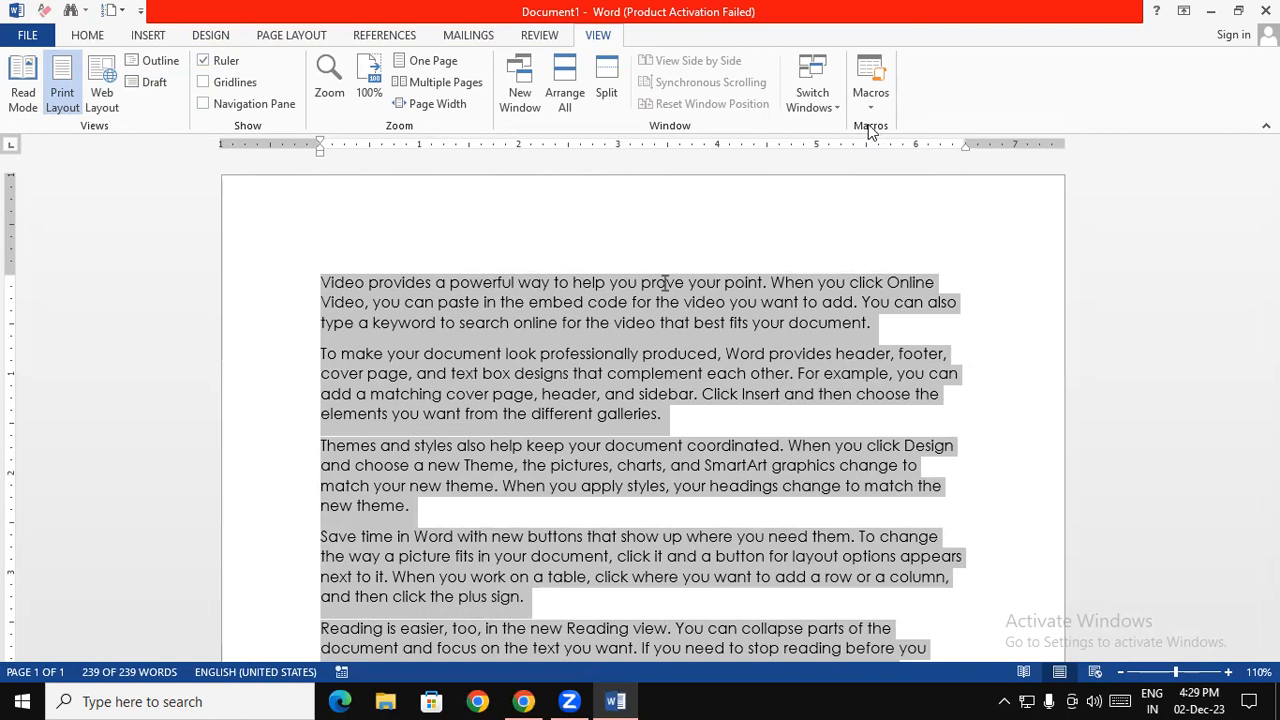
Try a right indent at about 2.7 inches for all the text using the ruler, and undo it
mouse_move(963, 152)
mouse_down()
mouse_move(700, 174)
mouse_move(586, 150)
mouse_up()
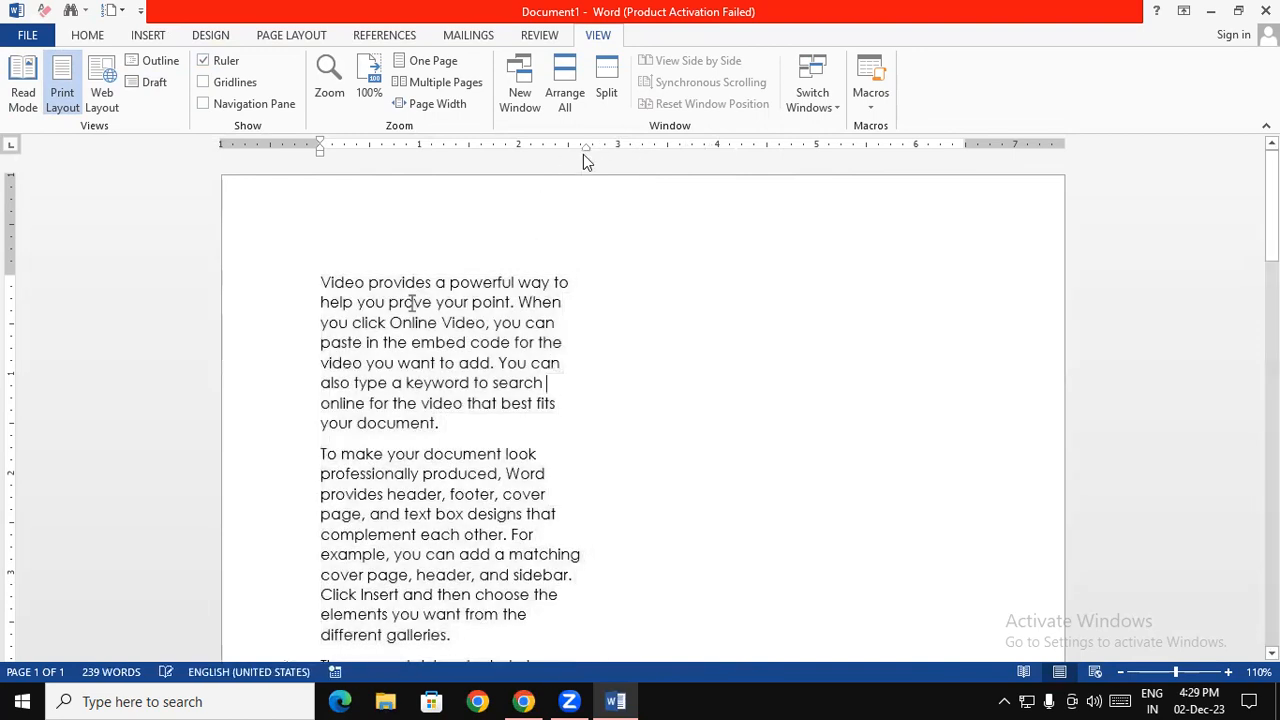
double_click(836, 294)
click(794, 254)
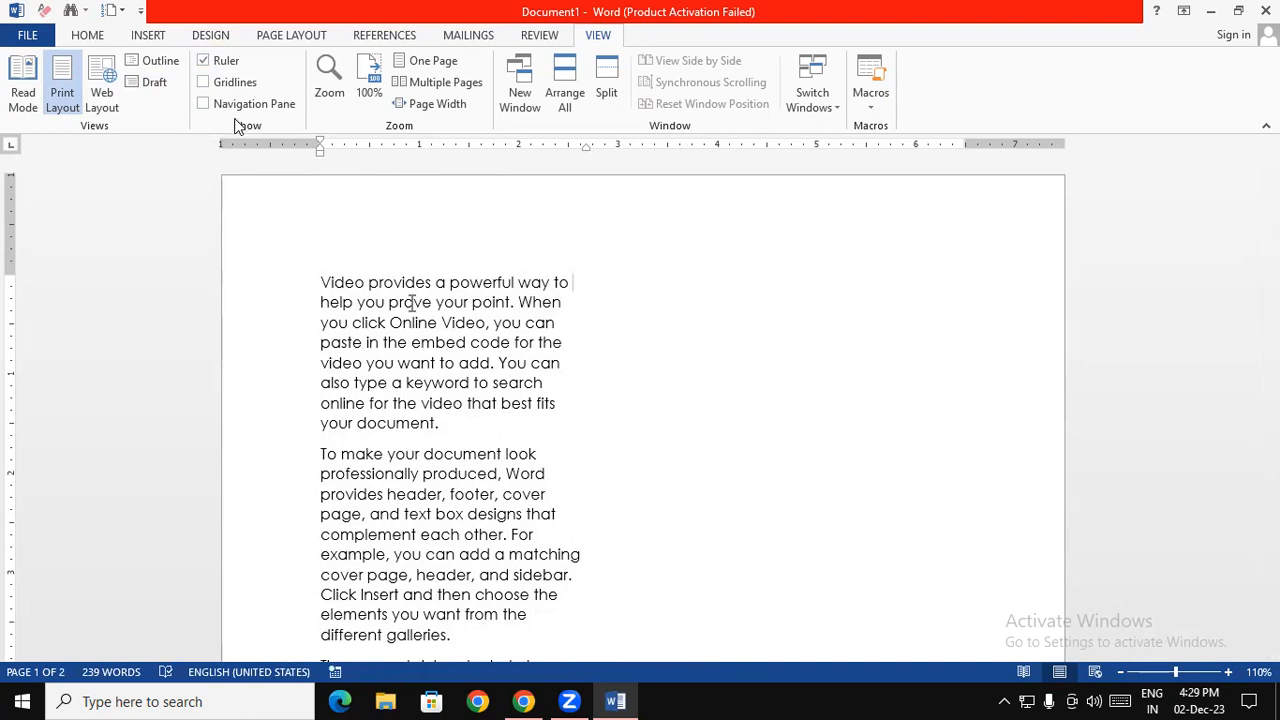
key(ctrl+z)
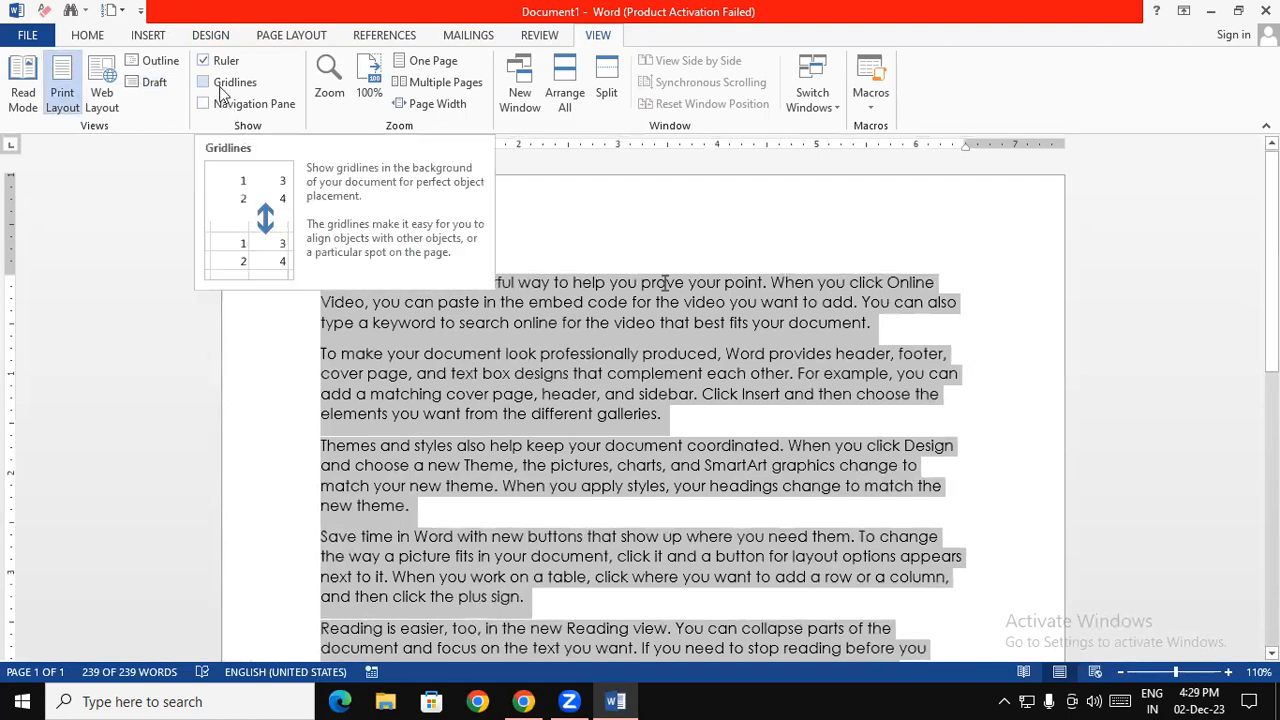
click(501, 353)
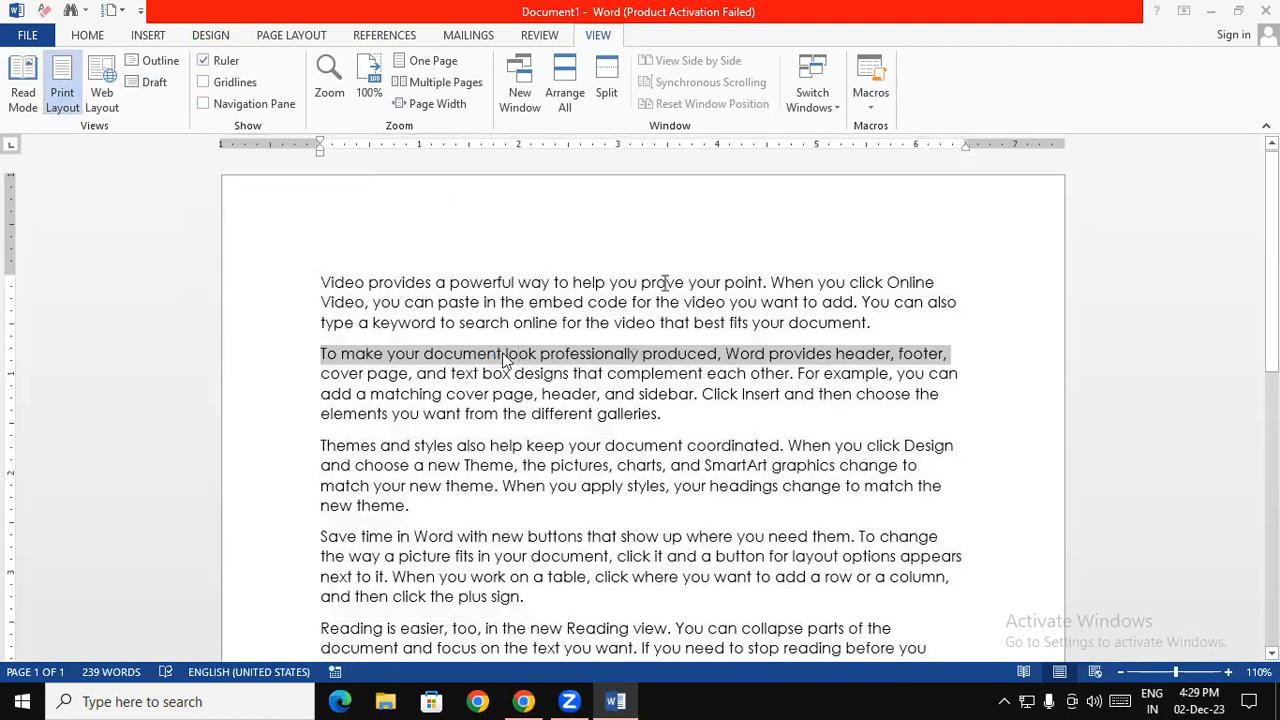
Create a new blank document and show gridlines on its page
key(ctrl+n)
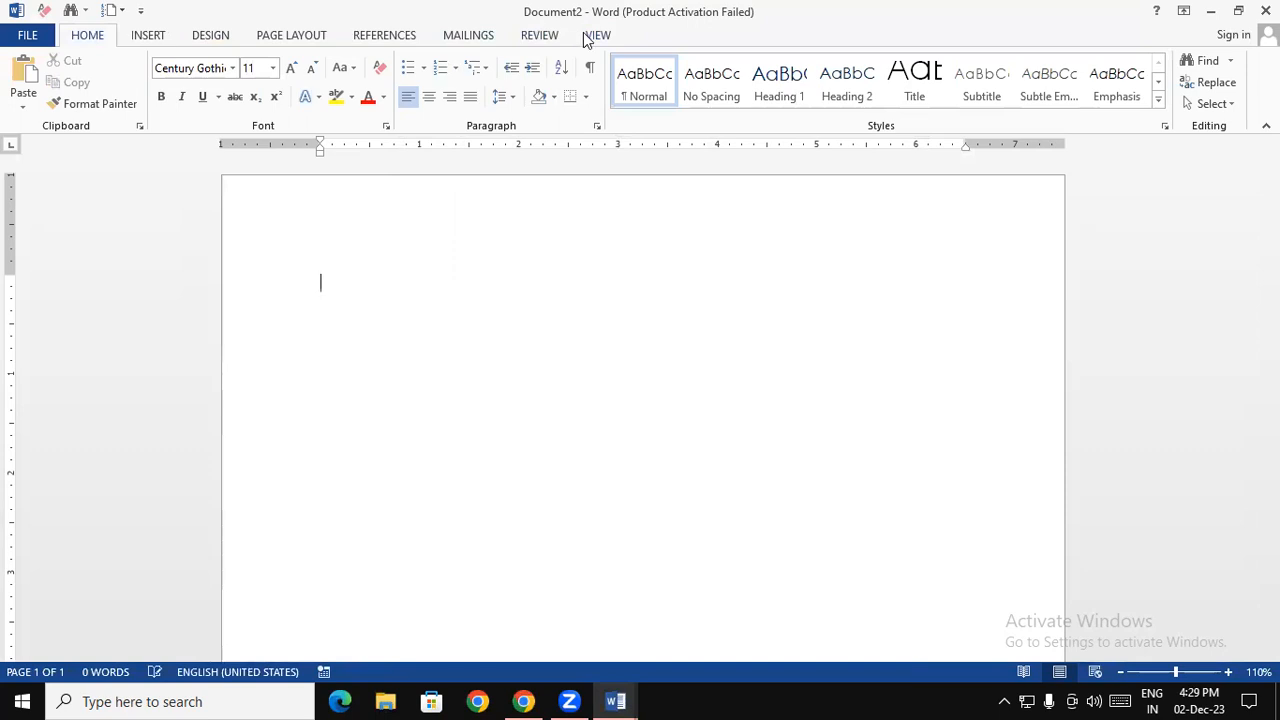
click(590, 36)
click(202, 84)
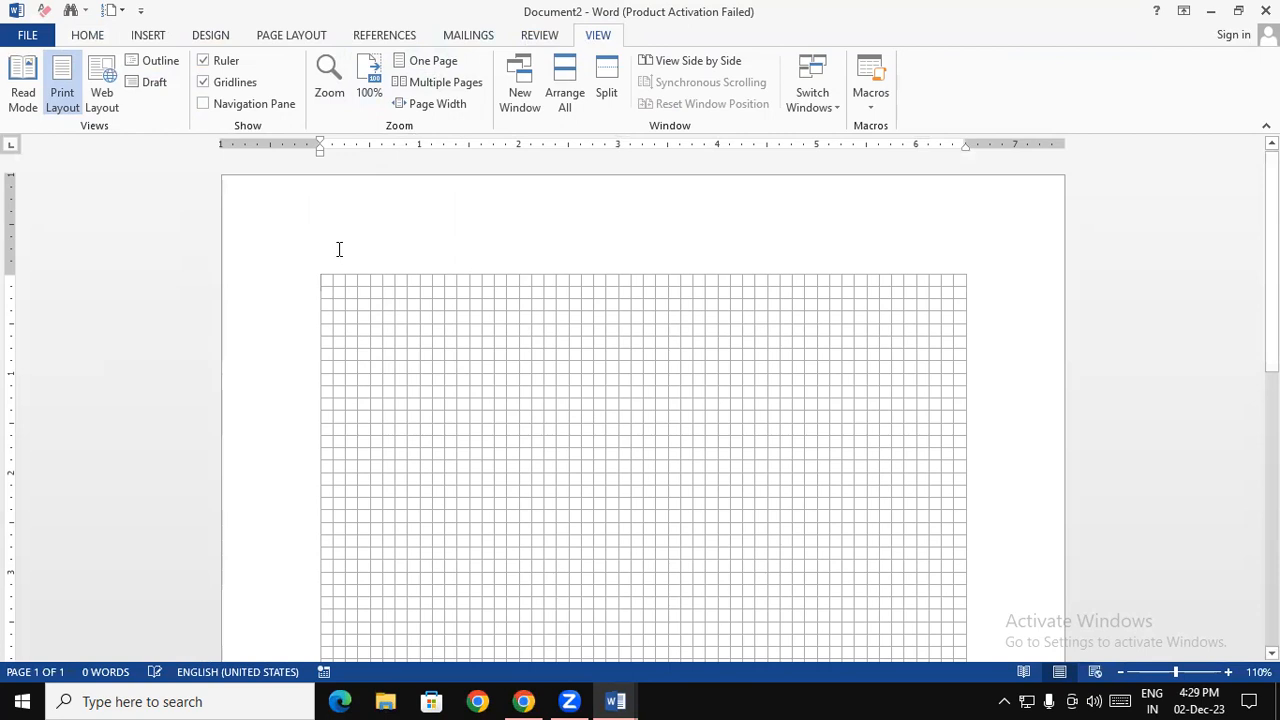
drag(1271, 270, 1271, 545)
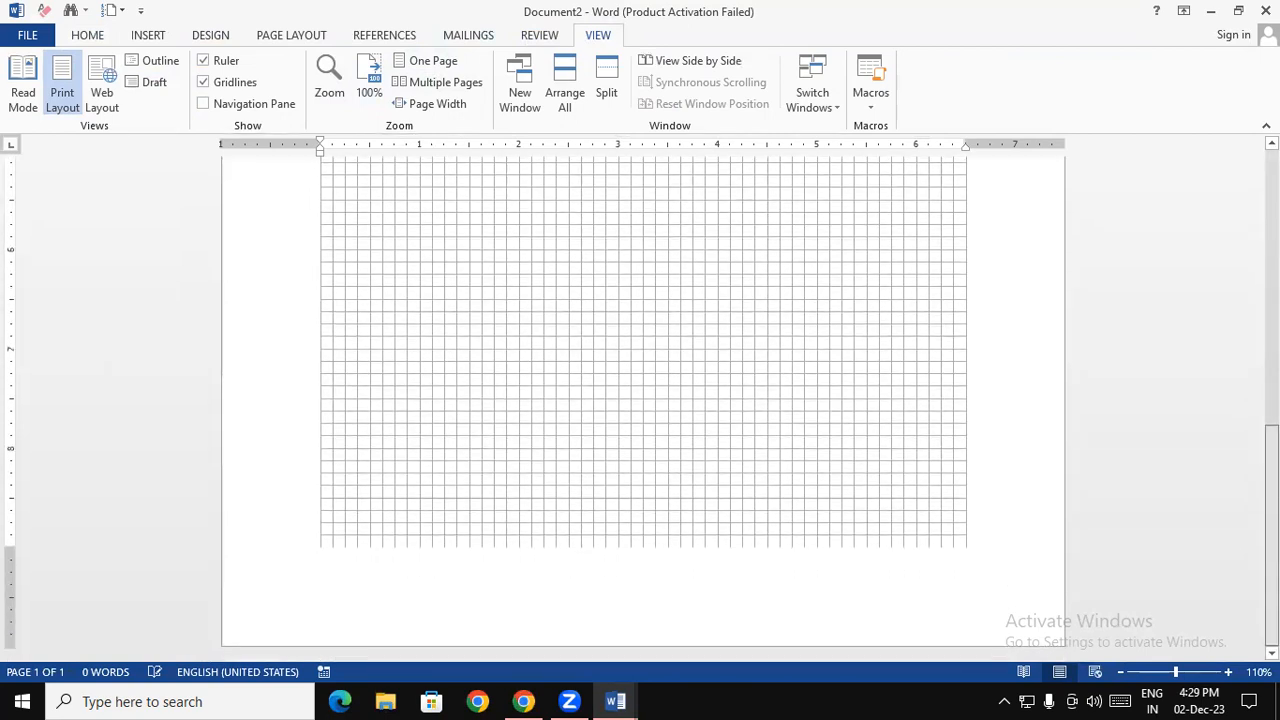
scroll(1243, 494, up, 10)
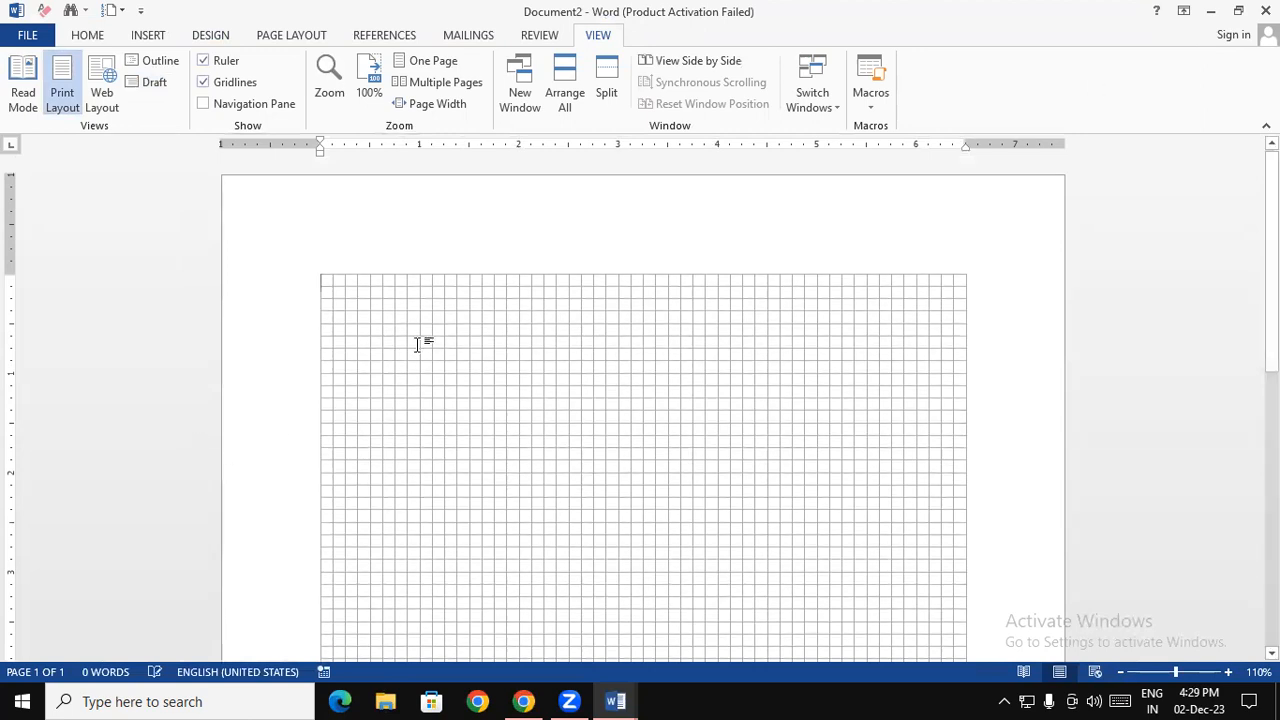
Generate sample paragraphs on the gridded page with =rand()
text(=ran)
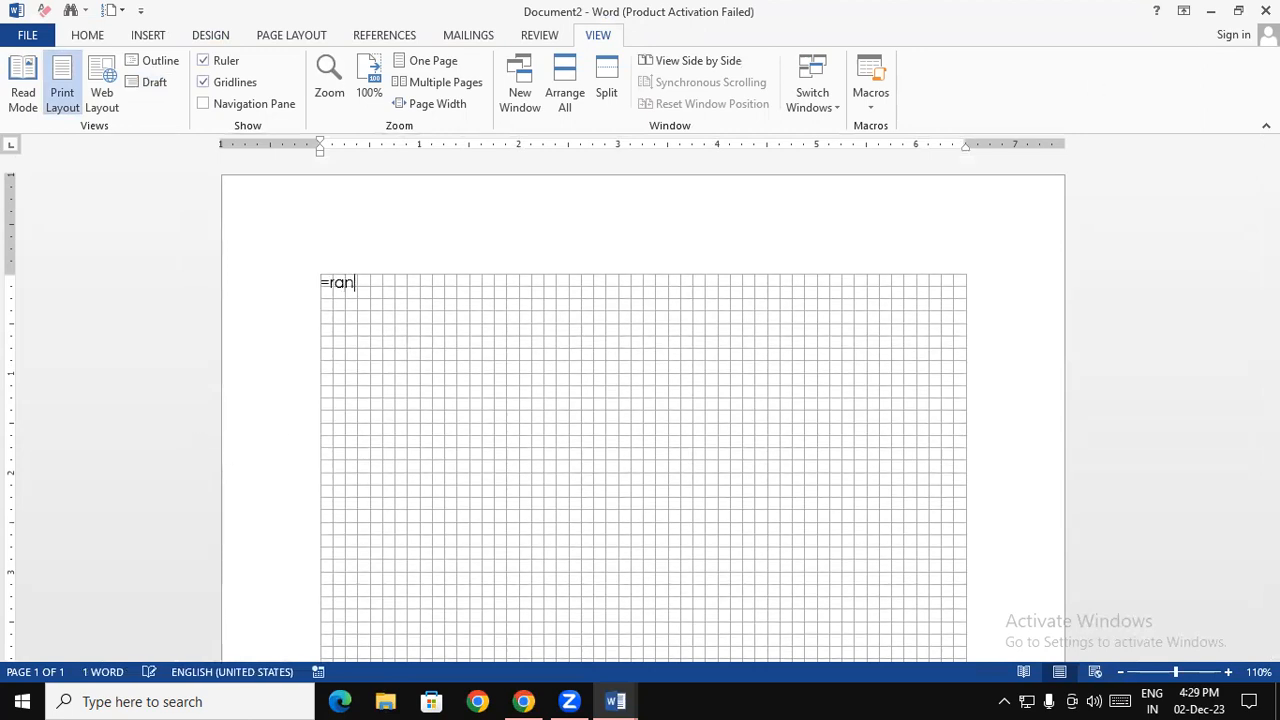
text(d())
key(Return)
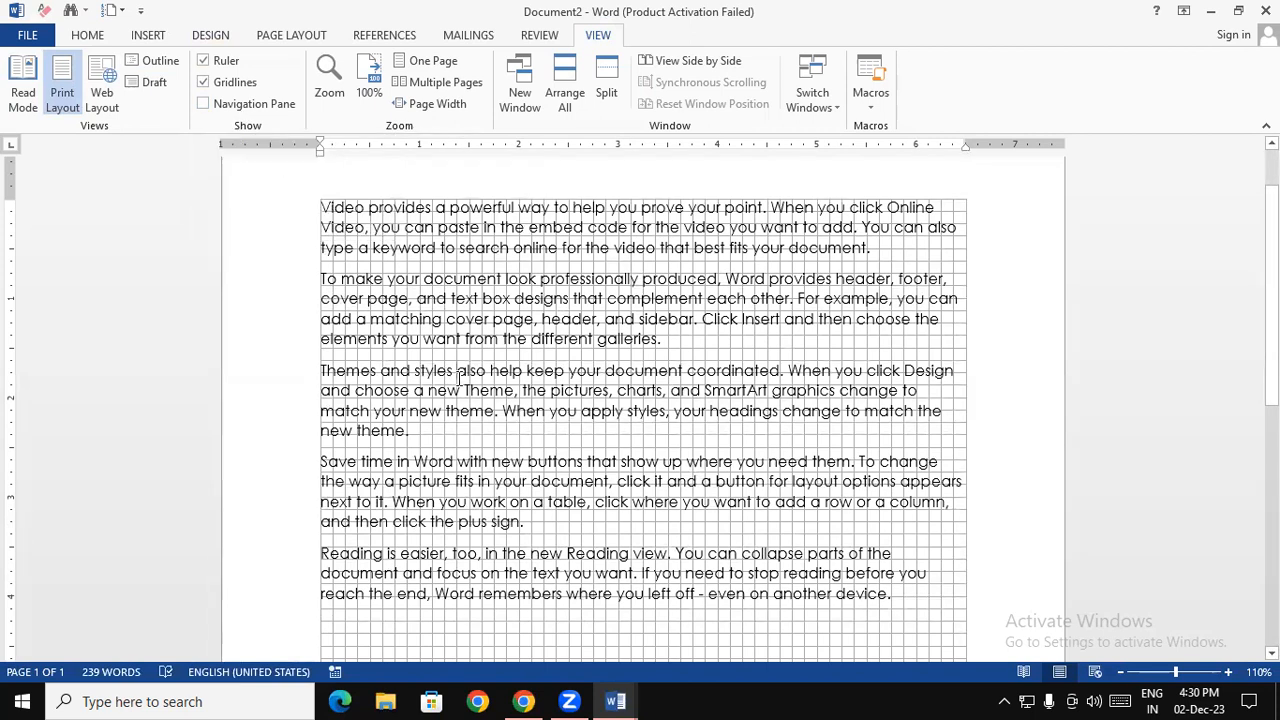
Replace all the text with sample paragraphs generated by =rand(100), and hide the gridlines
key(ctrl+a)
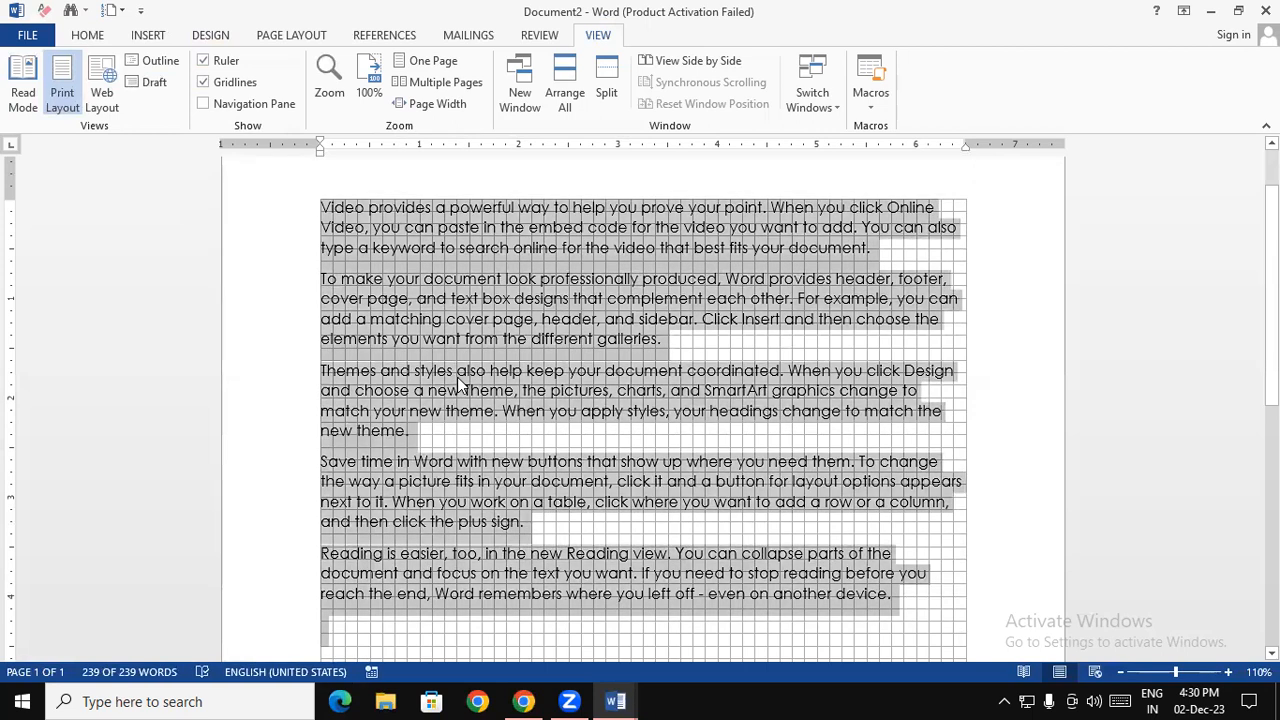
text(=rand()
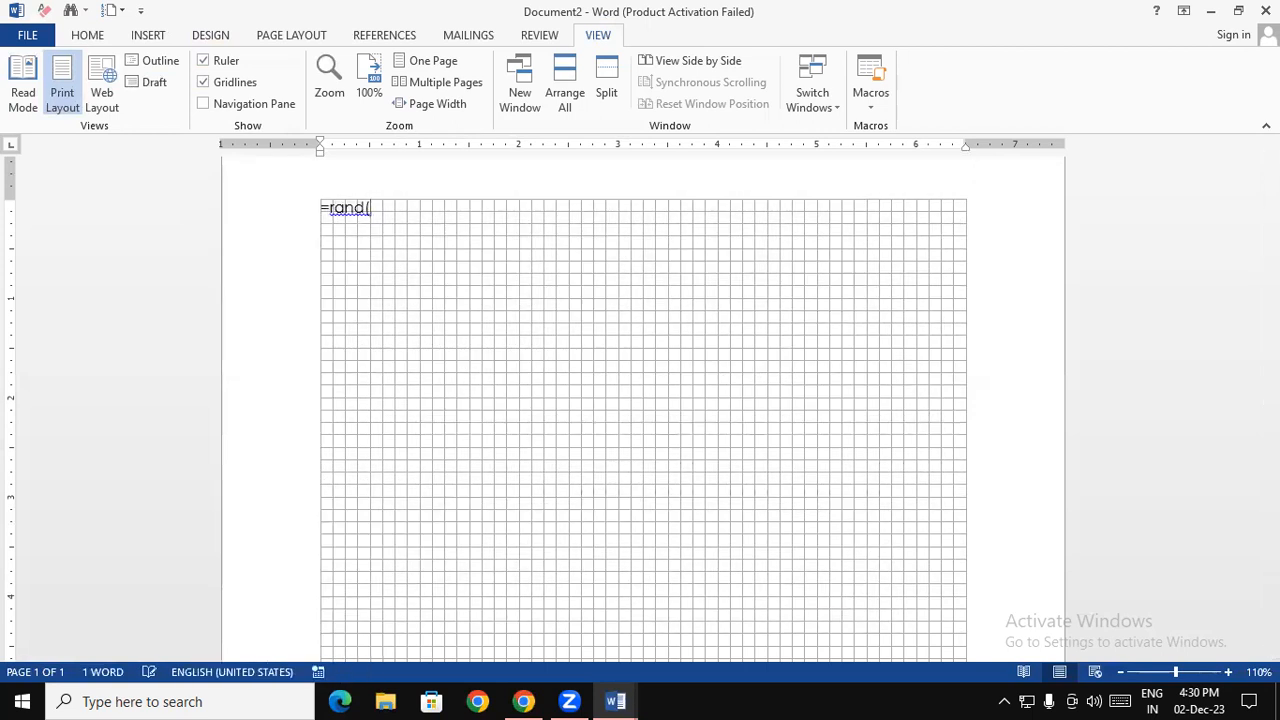
text(100))
key(Return)
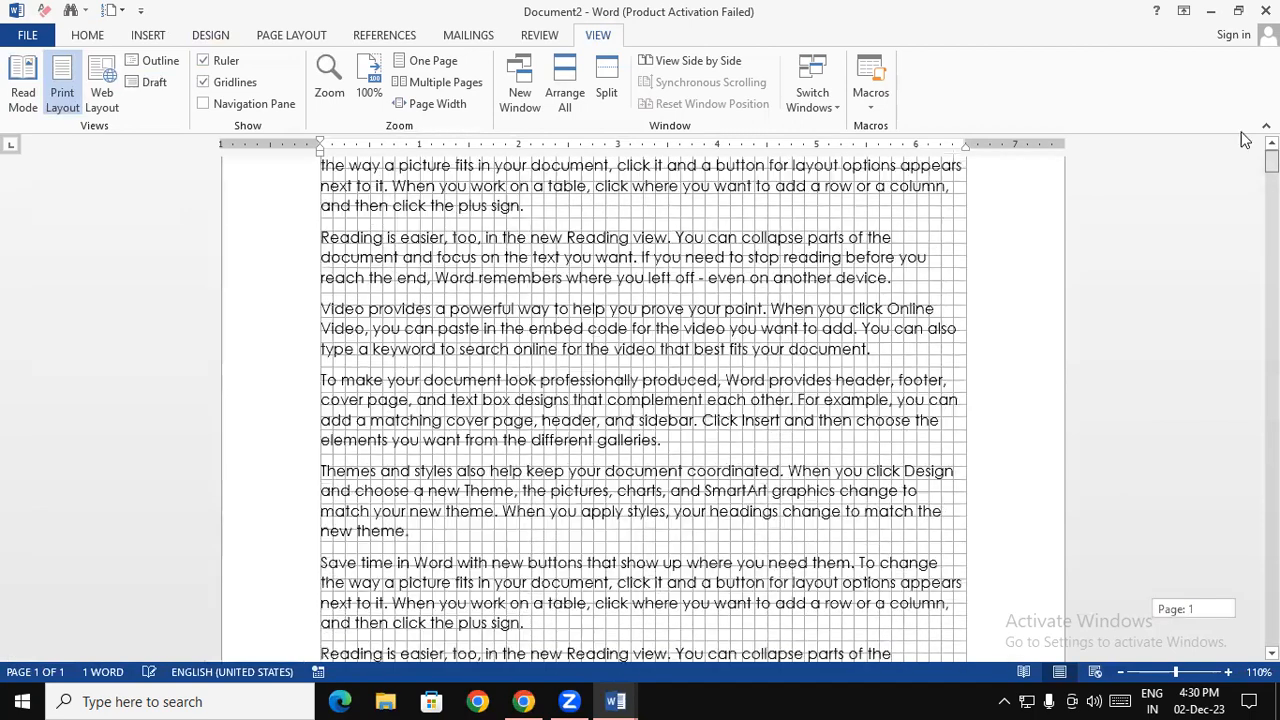
click(236, 82)
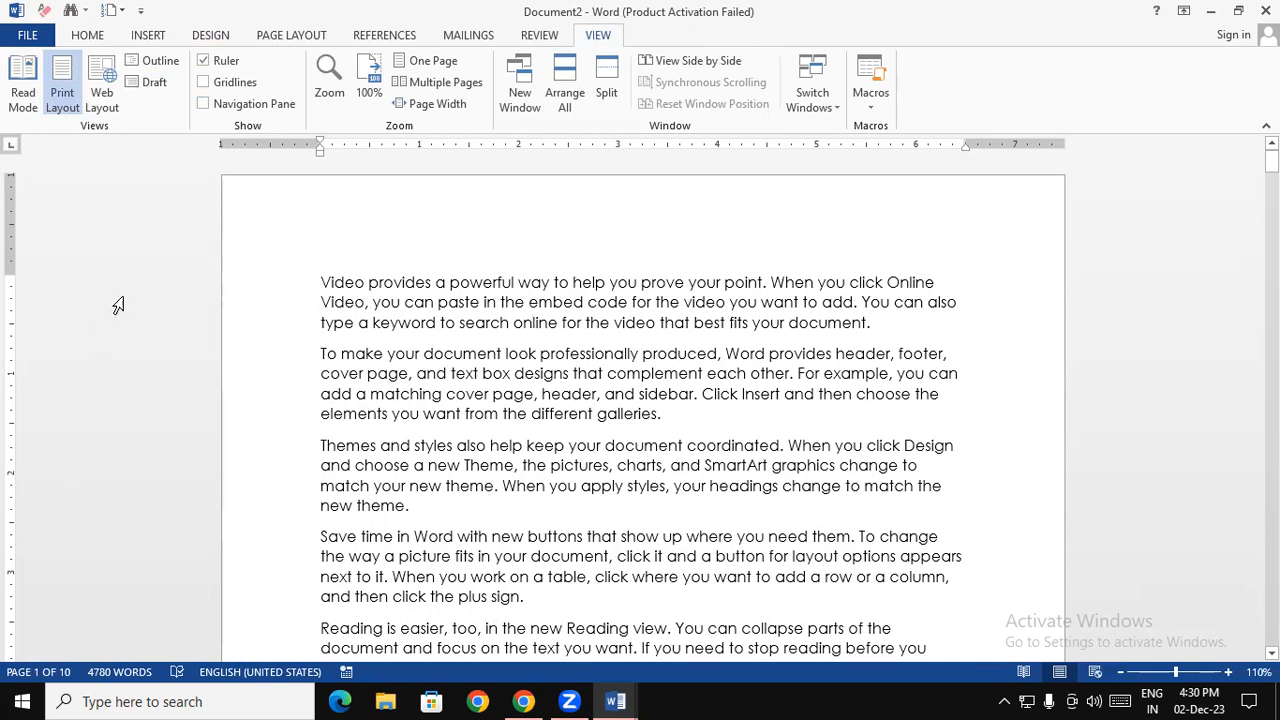
Show the Navigation pane and look through its Headings, Pages and Results views
click(204, 105)
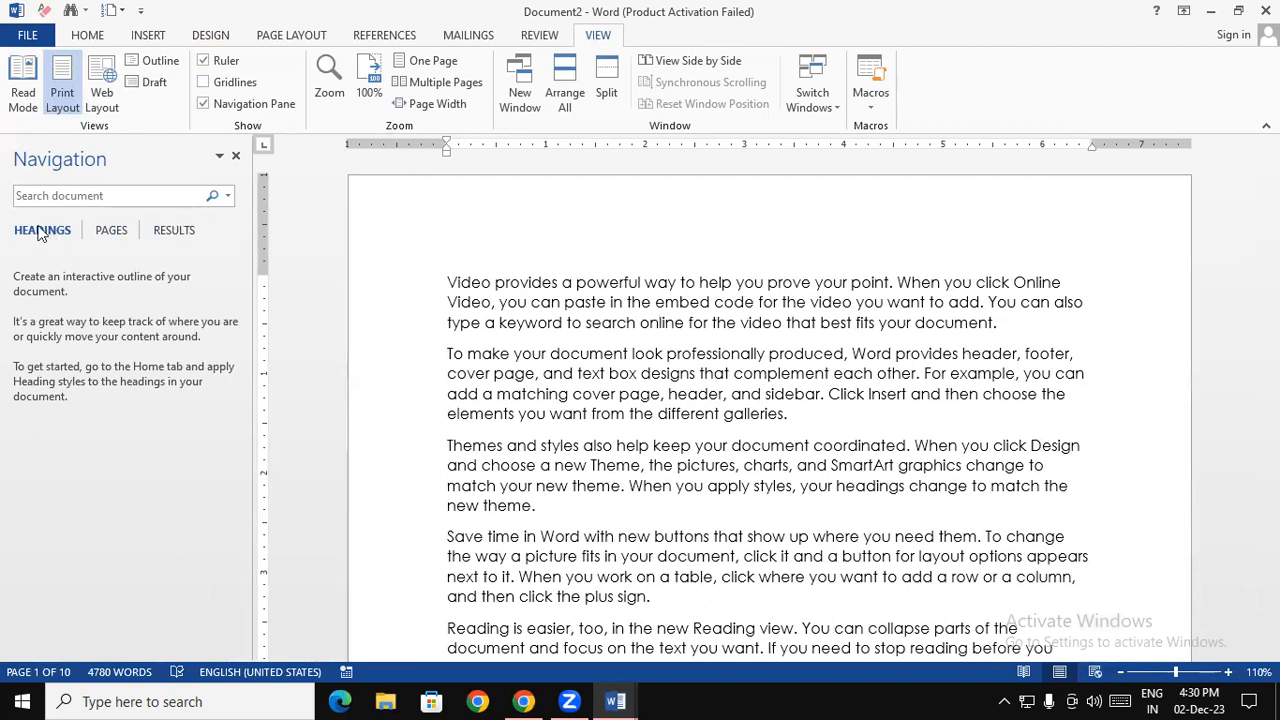
click(112, 232)
click(165, 233)
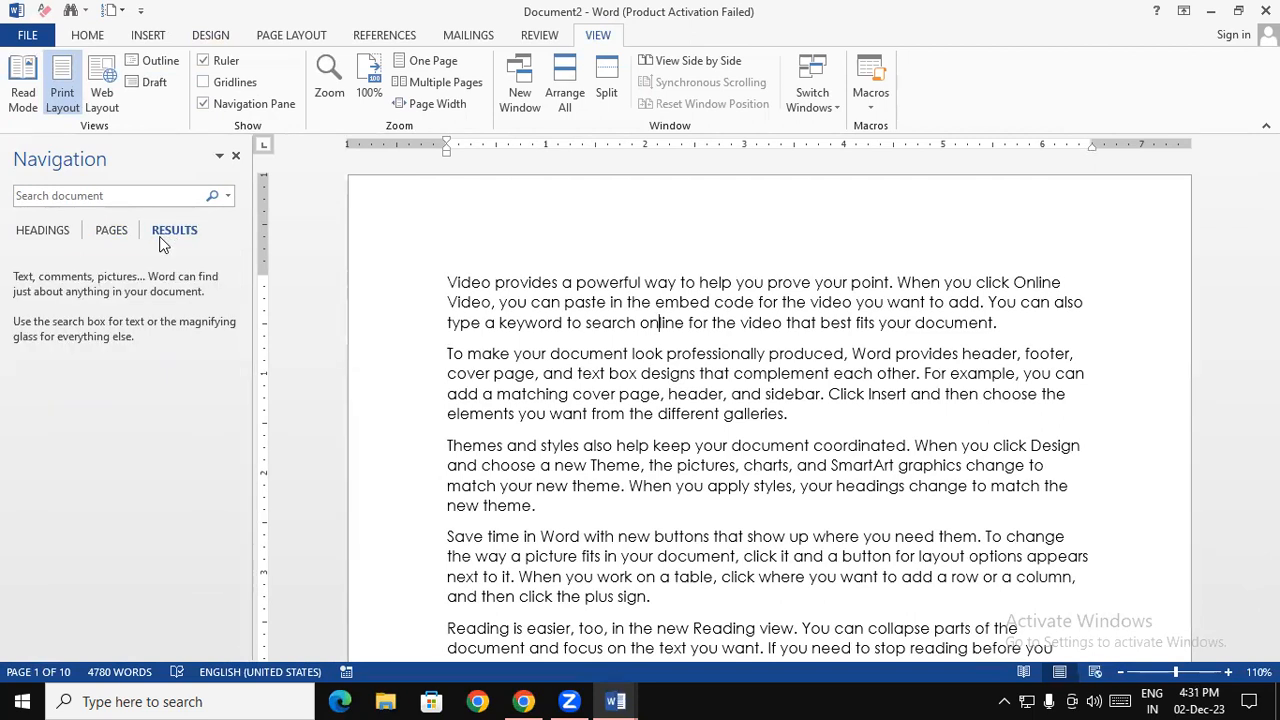
click(57, 232)
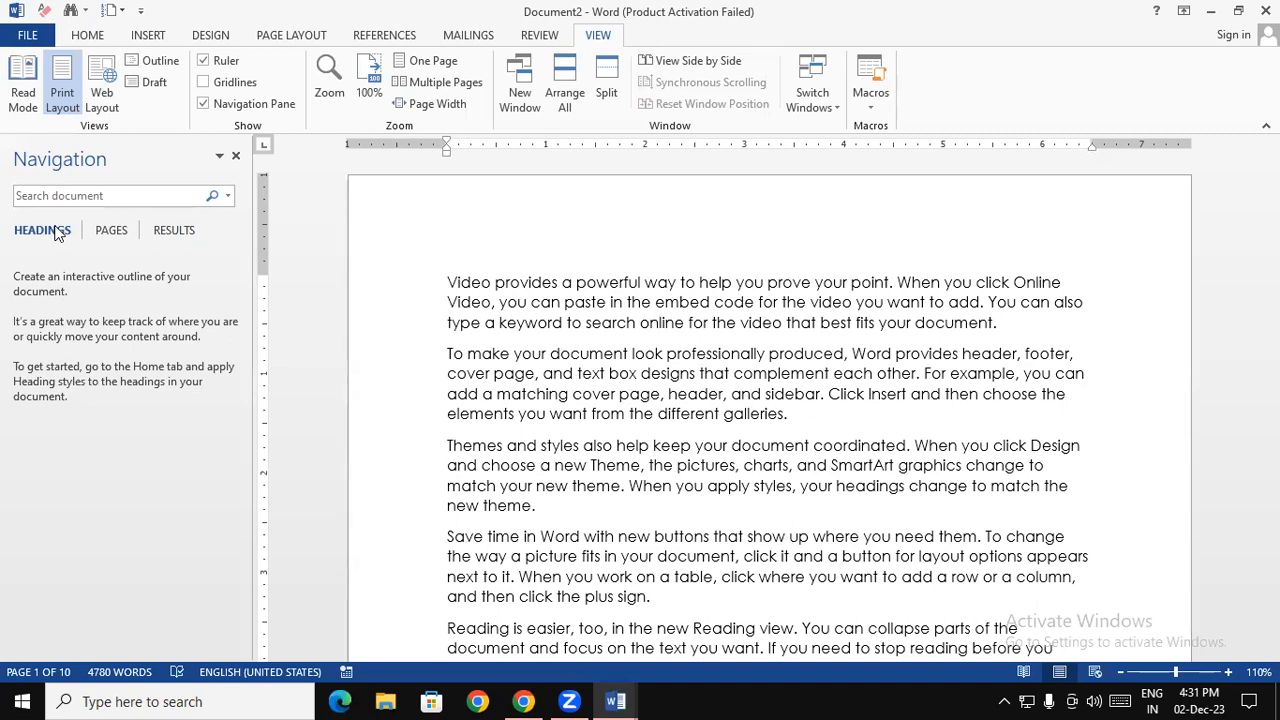
Put the first word "Video" on its own line, format it as Heading 1, and go to it from the headings list
click(490, 284)
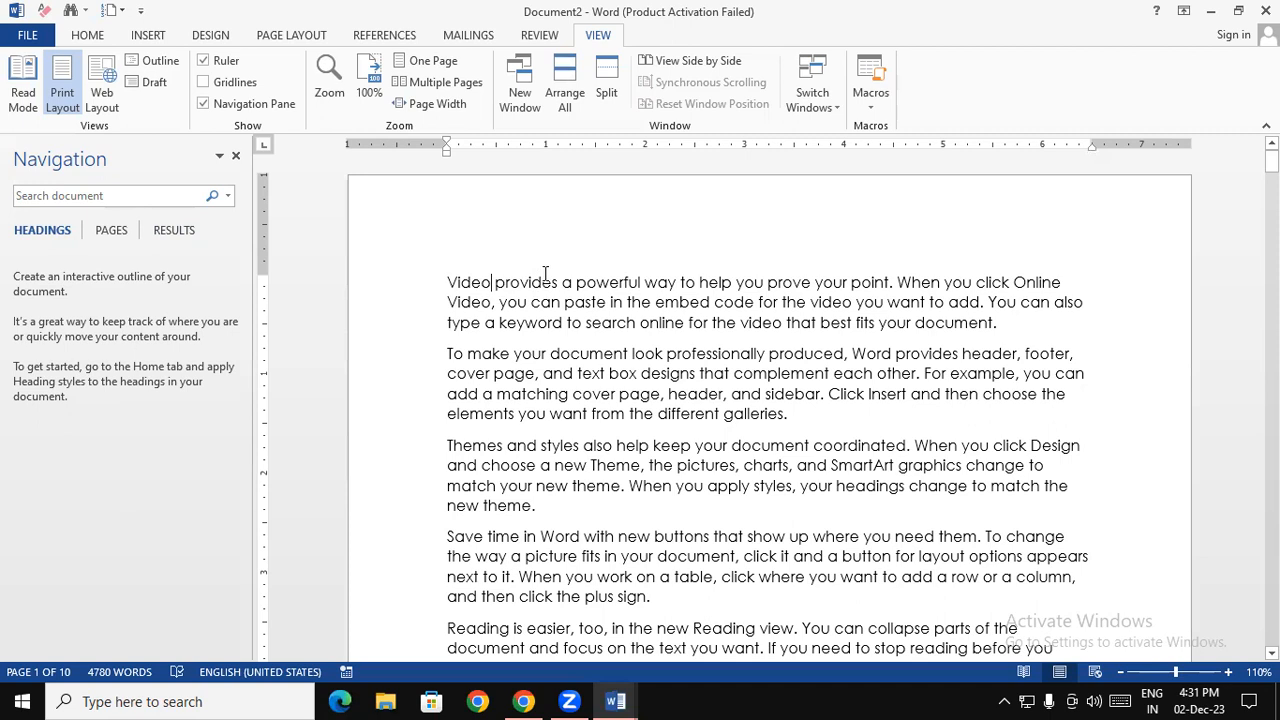
key(Return)
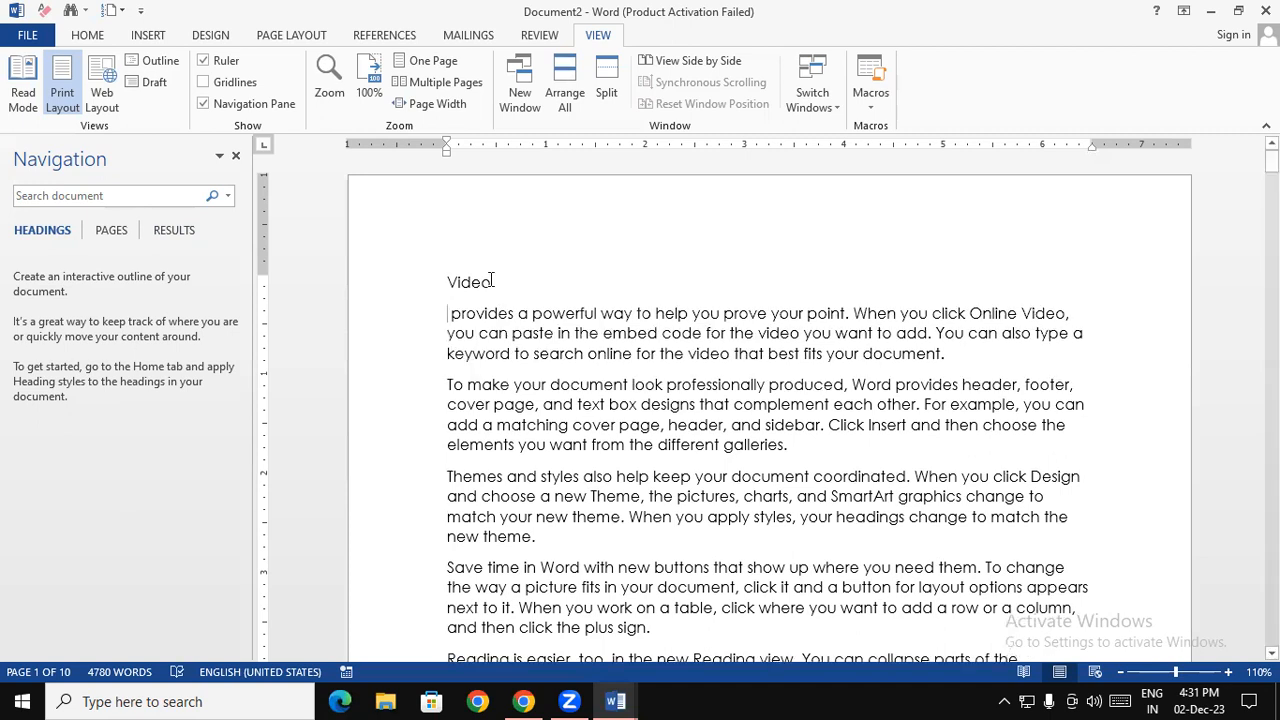
double_click(483, 283)
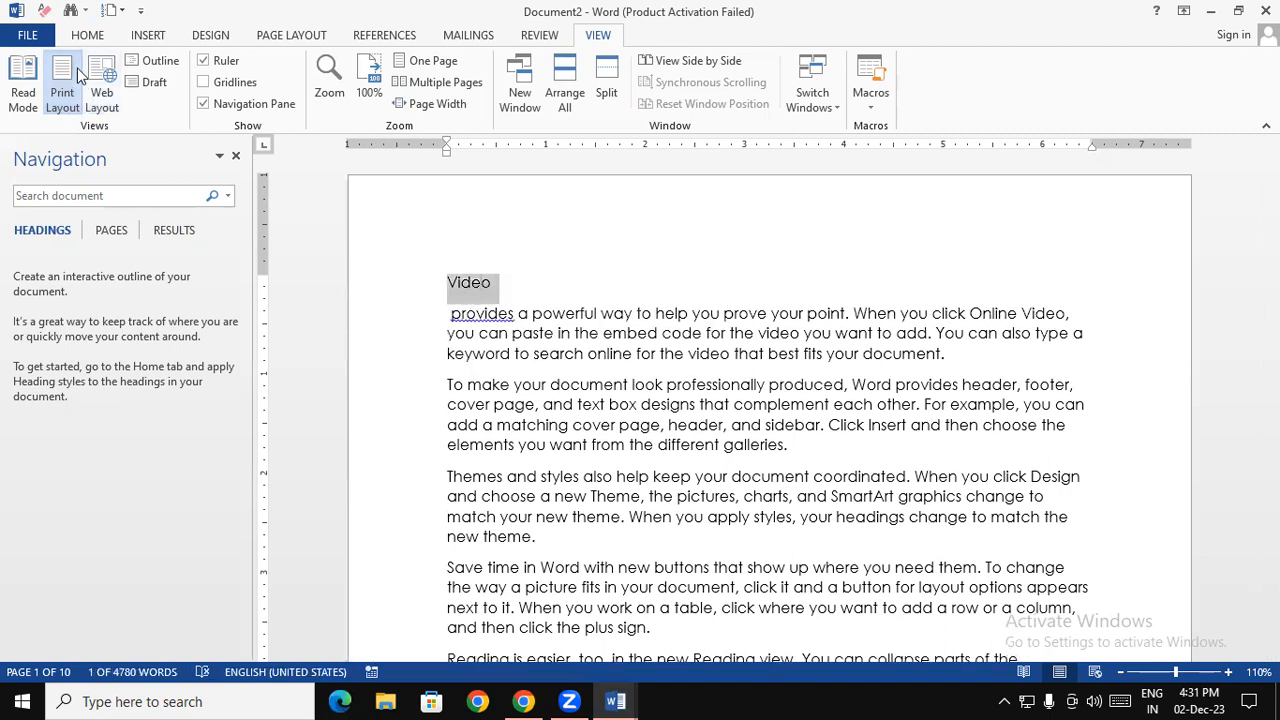
click(88, 35)
click(779, 85)
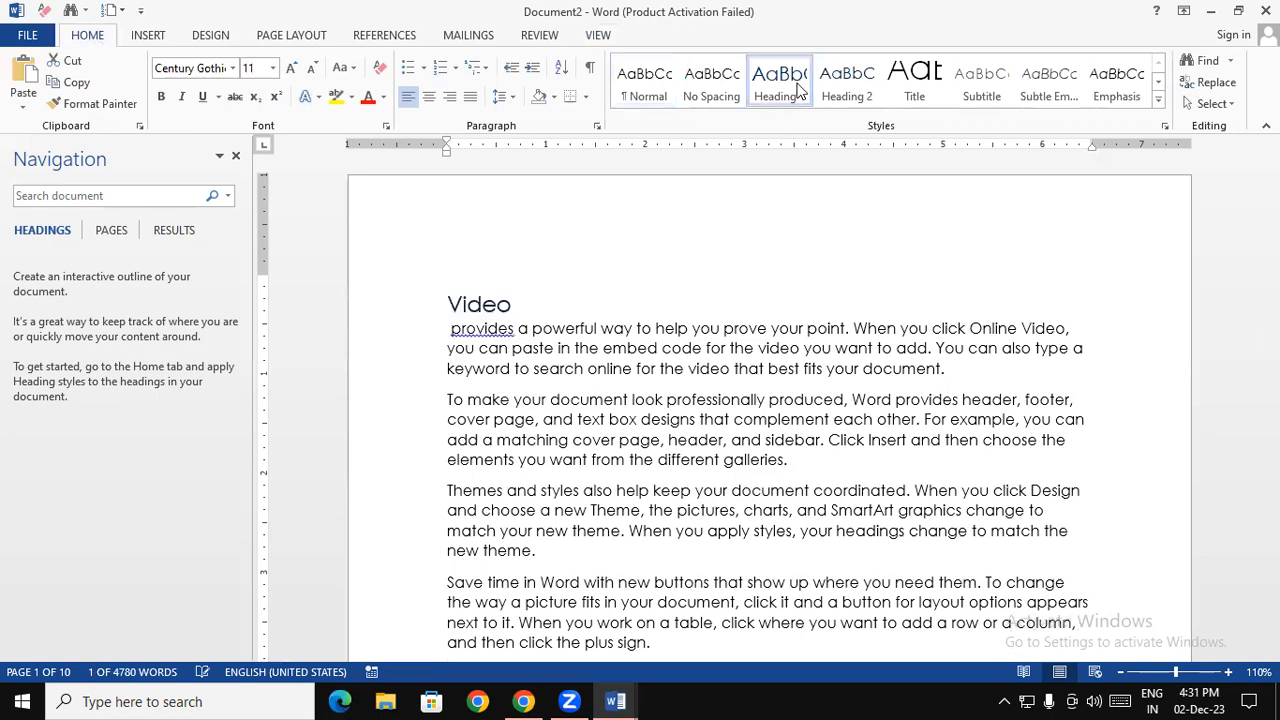
click(669, 311)
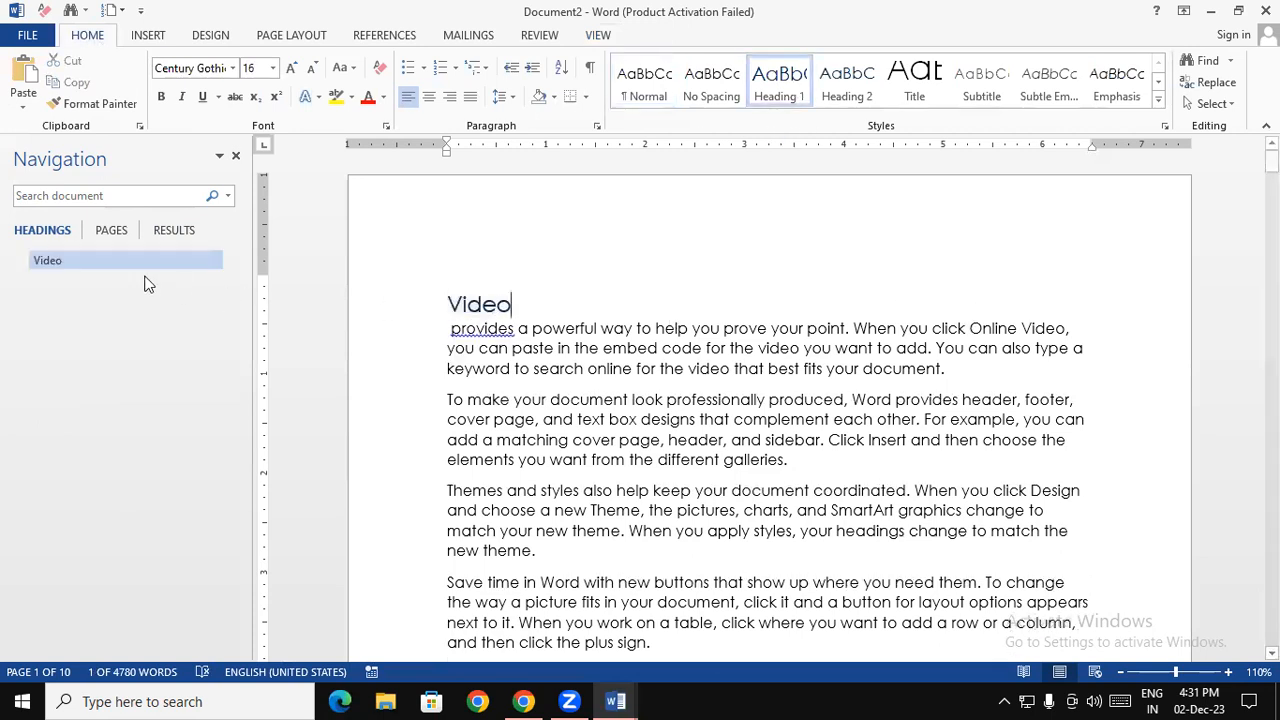
click(88, 259)
Put the word "Themes" at the start of a paragraph on page 4 on its own line and format it as Heading 1
drag(1272, 163, 1272, 326)
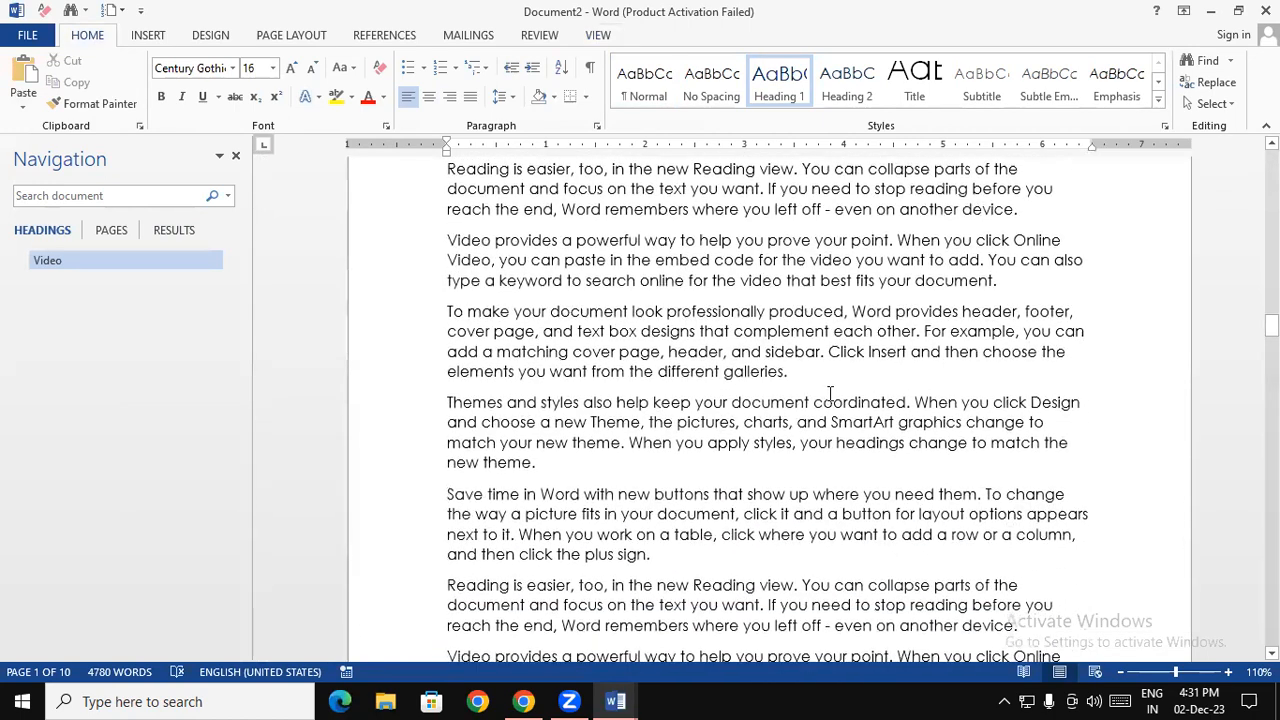
click(503, 403)
key(Return)
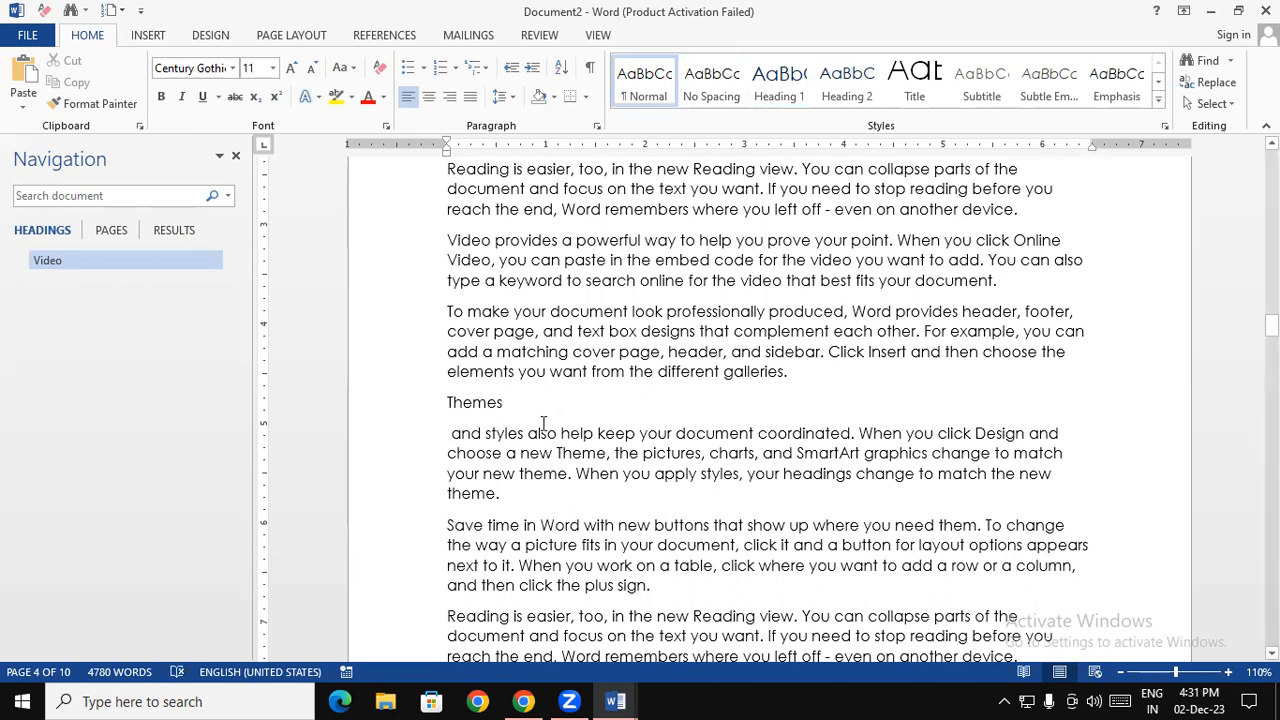
drag(504, 402, 446, 402)
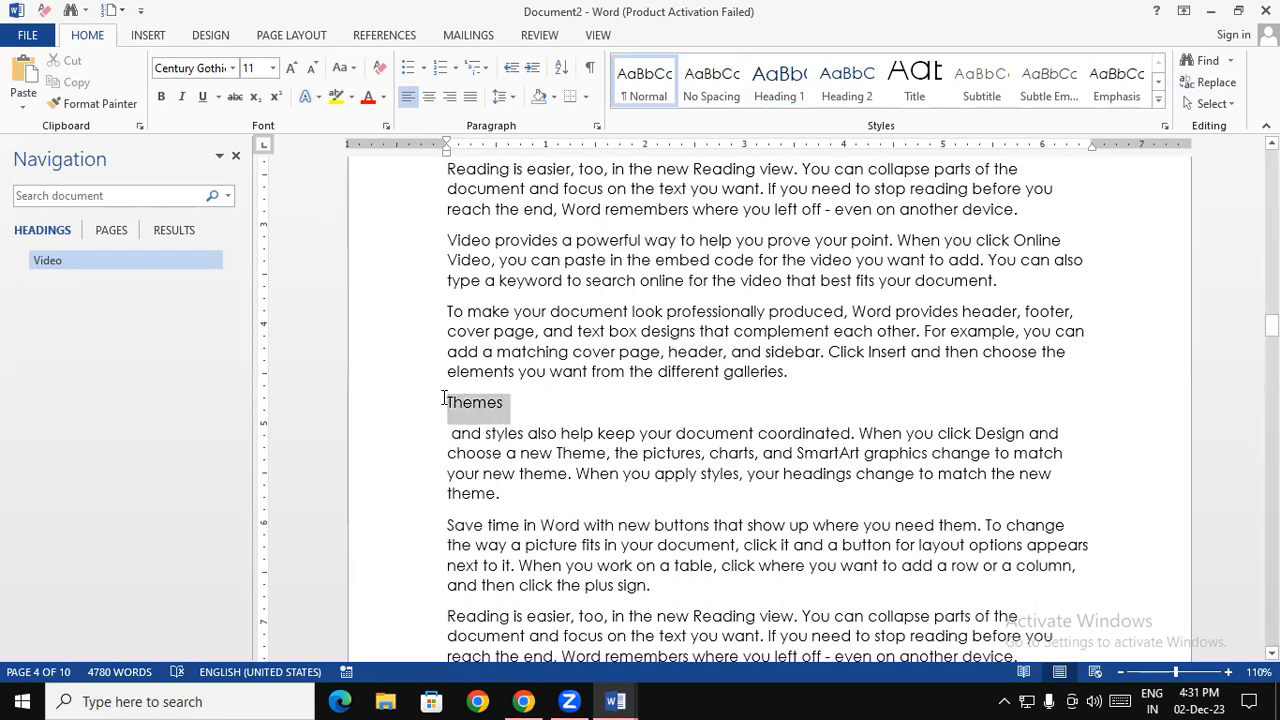
click(785, 100)
click(600, 371)
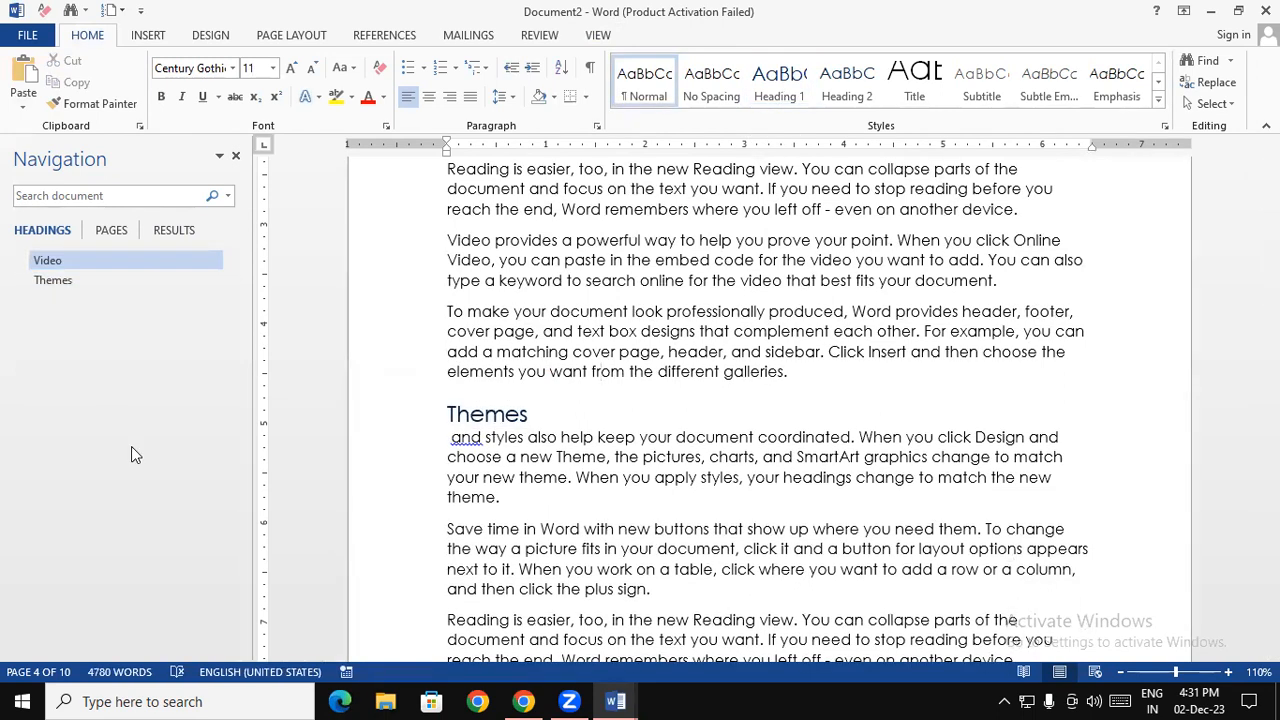
Jump back and forth between the Themes and Video headings using the Navigation pane, ending at Video
click(64, 276)
click(66, 259)
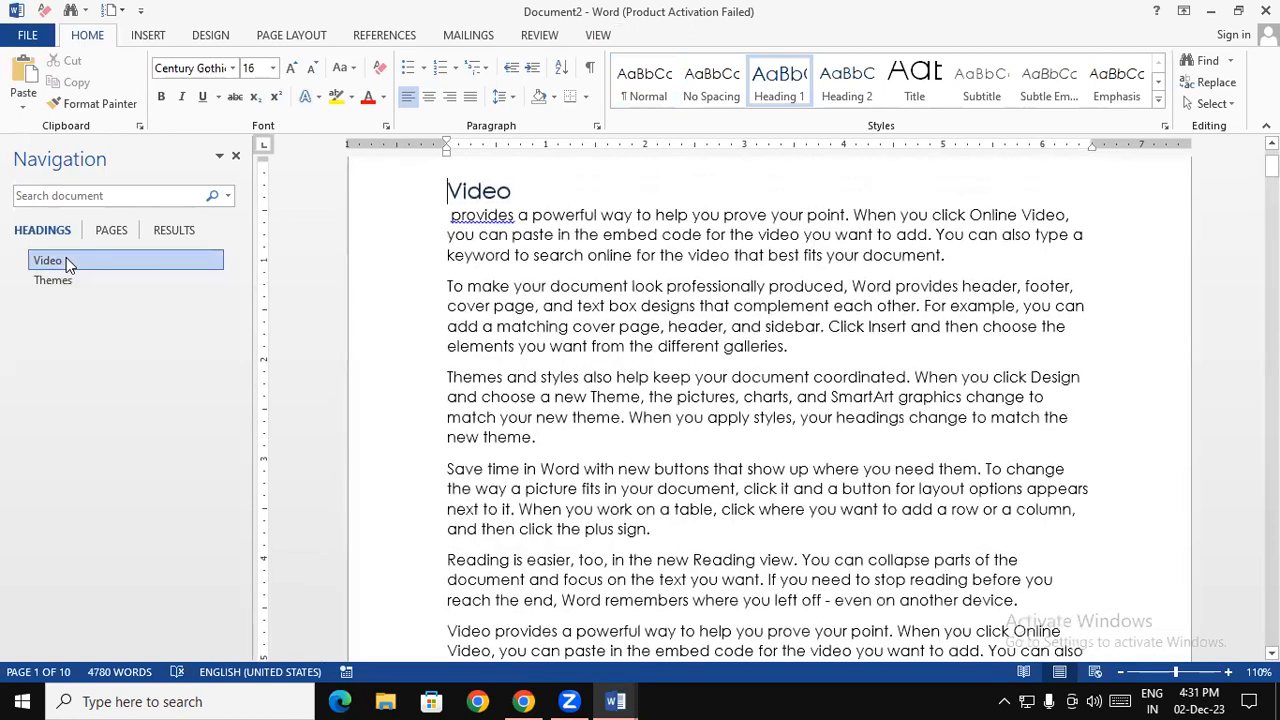
click(71, 281)
click(71, 262)
click(73, 279)
click(84, 262)
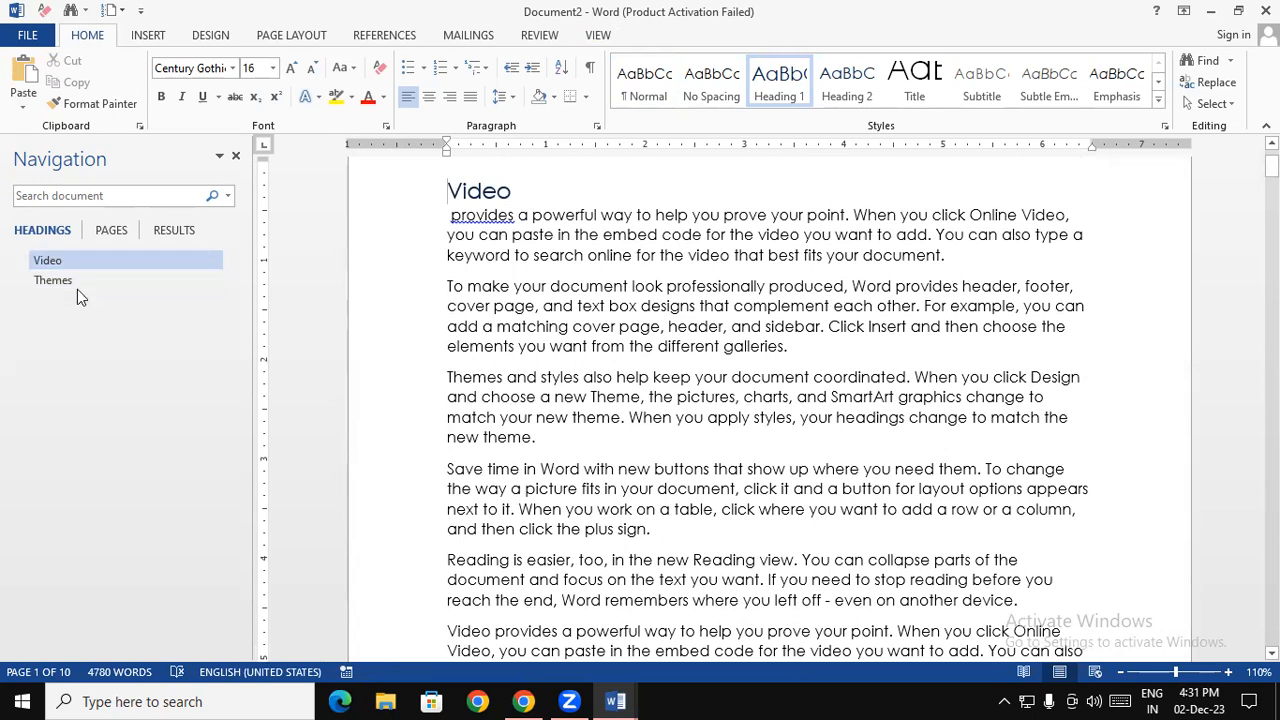
click(67, 279)
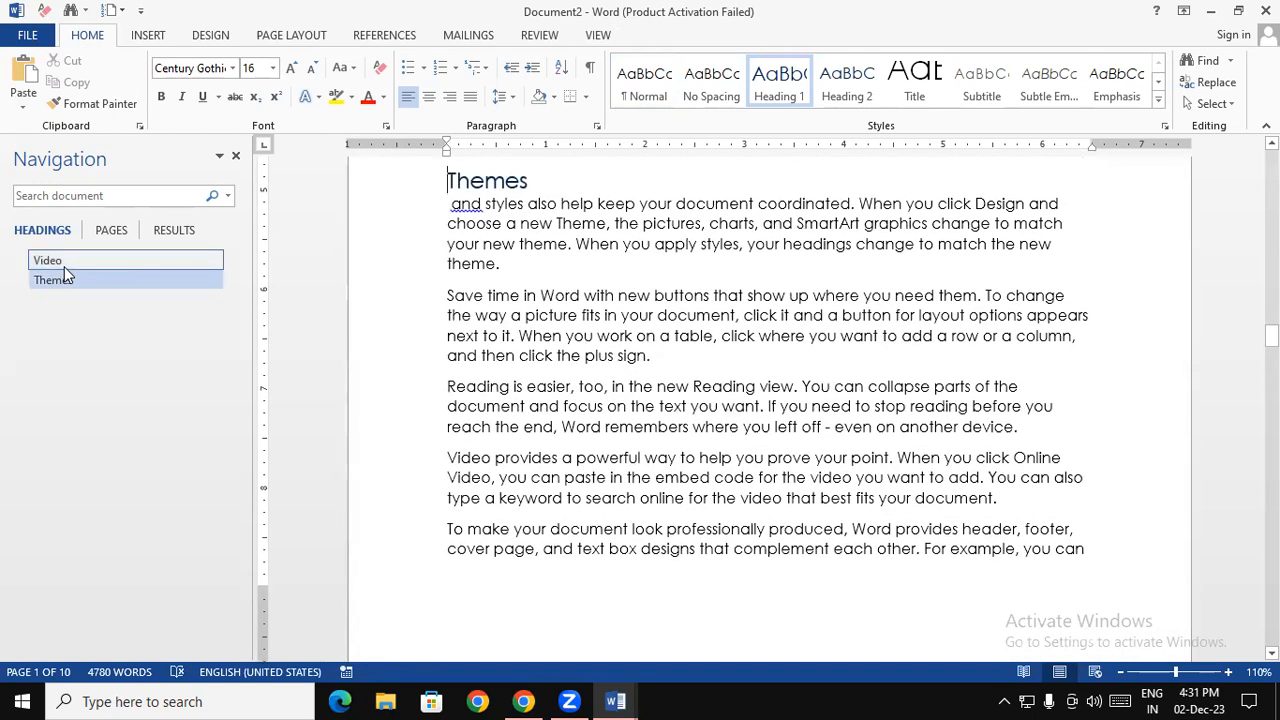
click(64, 266)
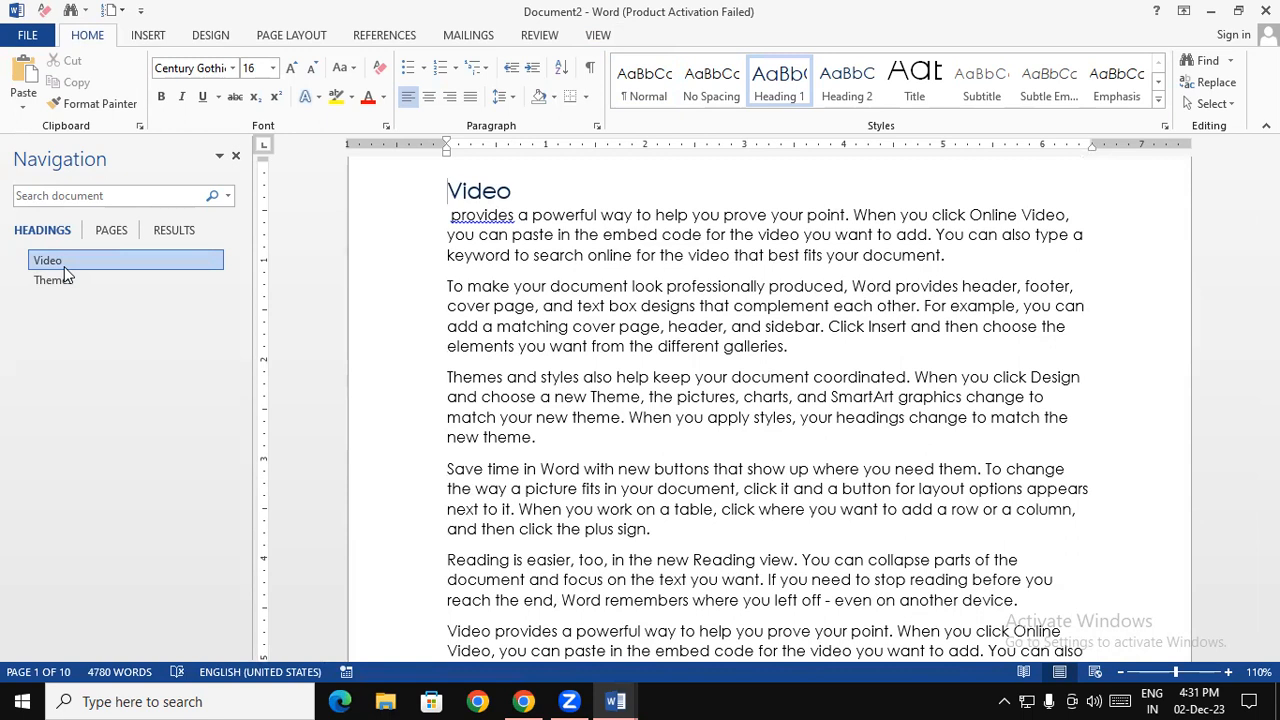
Browse the page thumbnails in the Navigation pane and jump to page 9 and then to page 3
click(116, 240)
drag(237, 307, 275, 620)
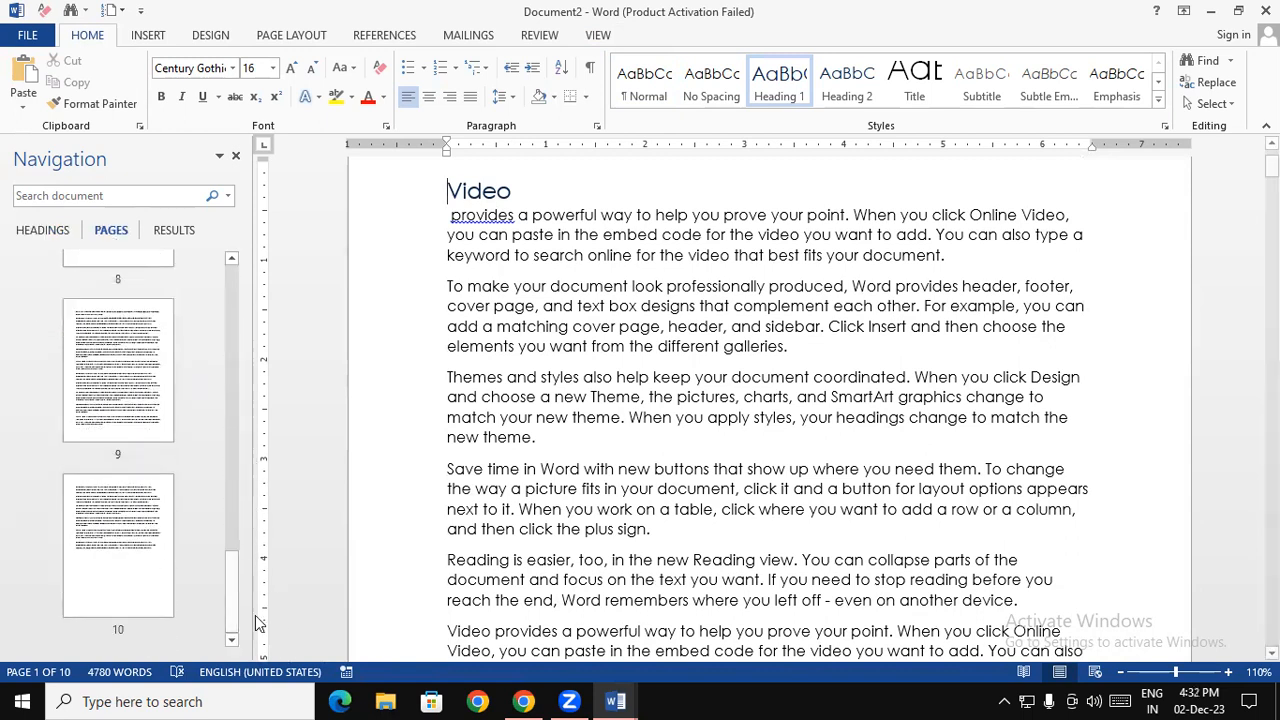
click(104, 390)
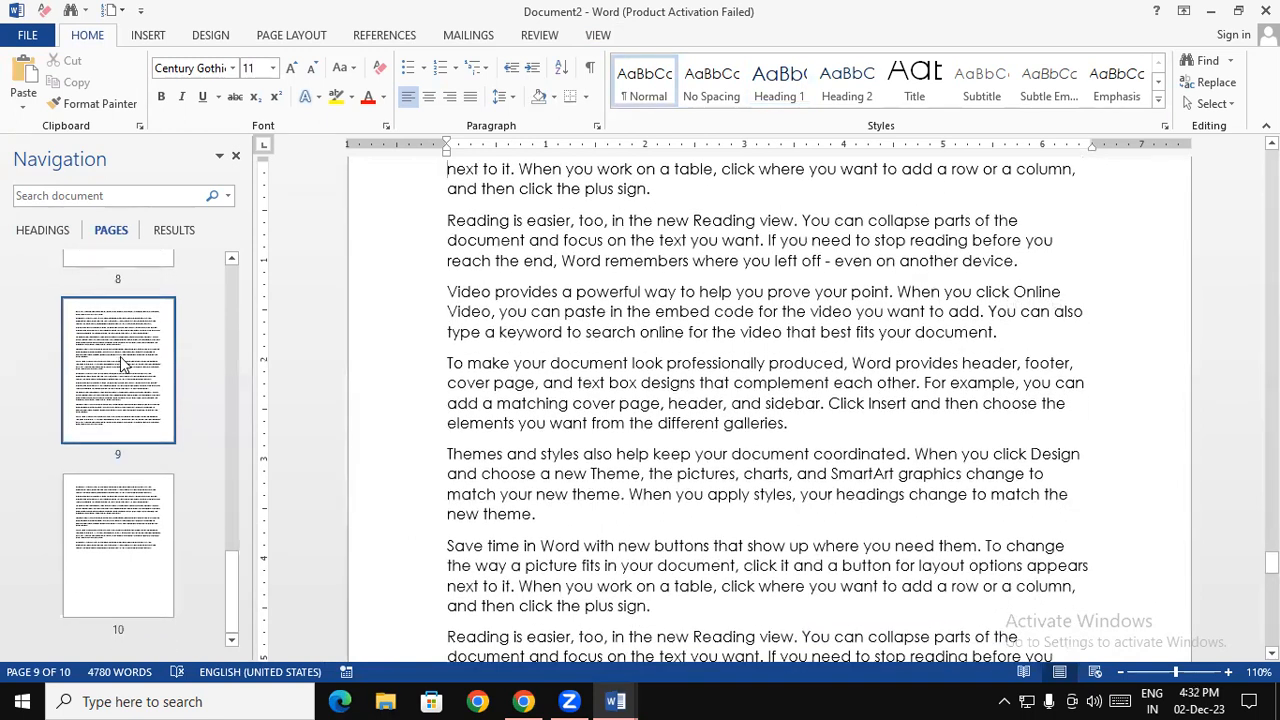
drag(236, 585, 240, 377)
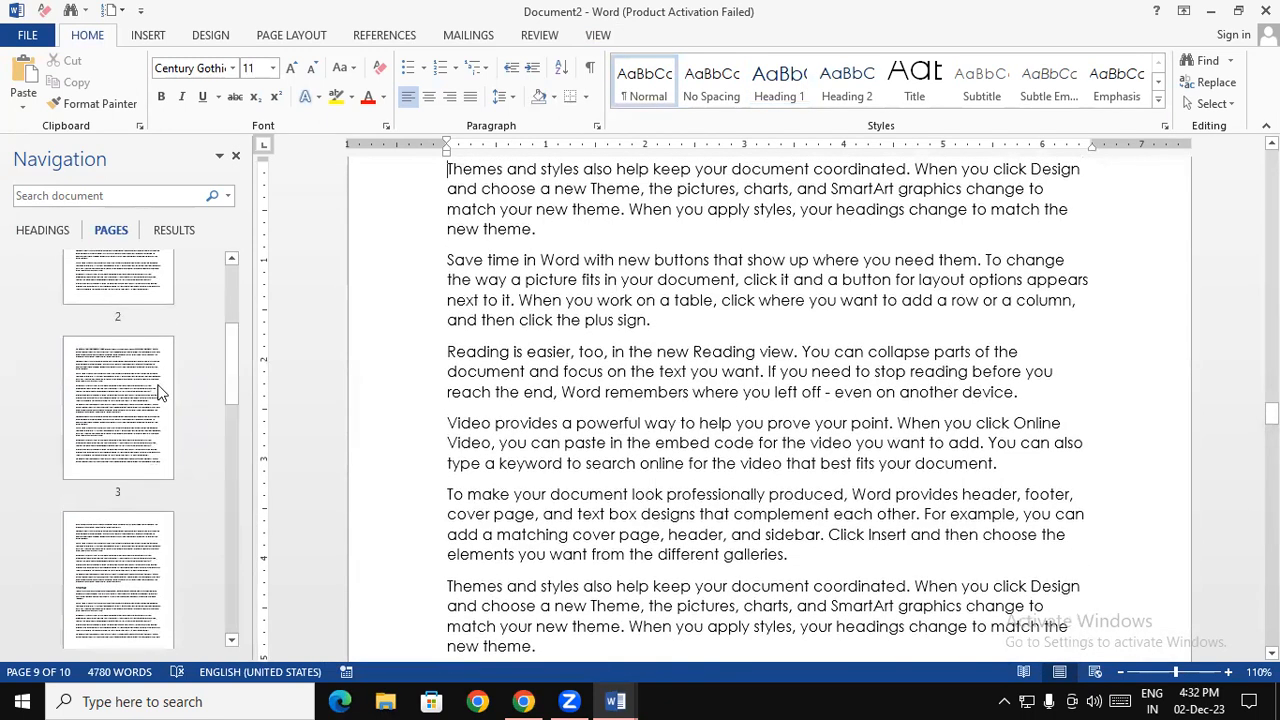
click(158, 390)
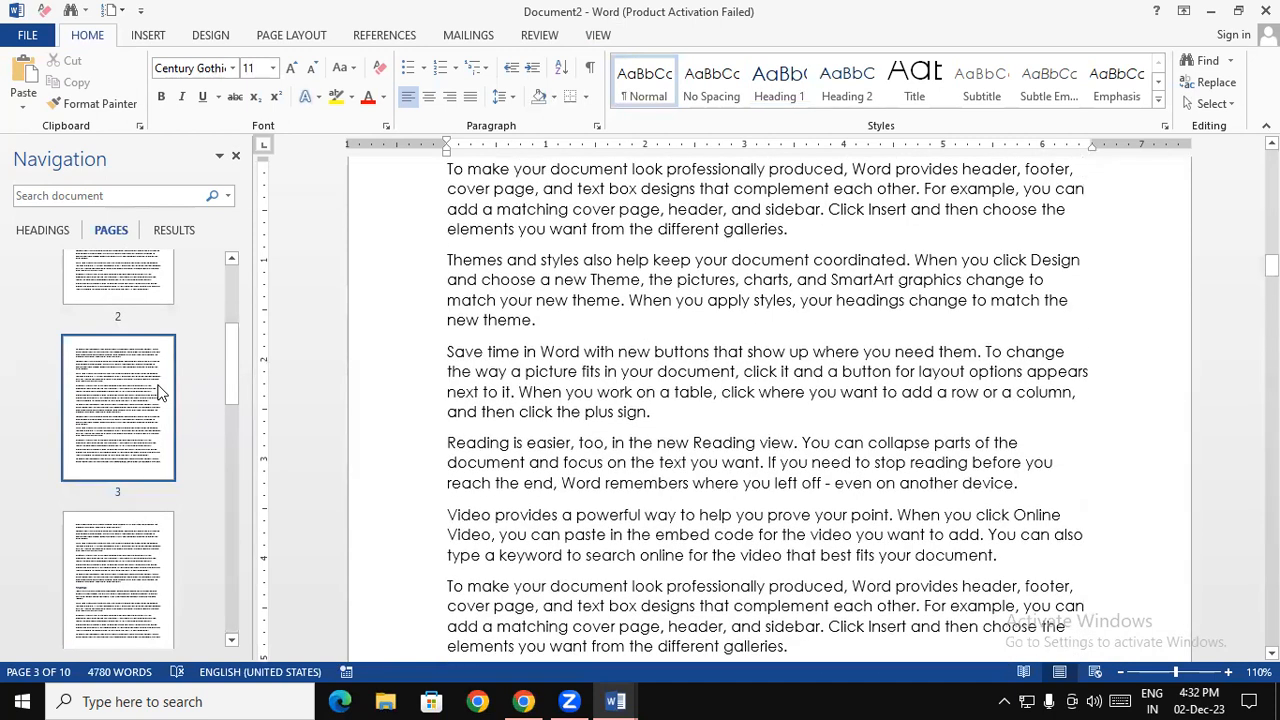
Return to the Video heading at the document's start and search the document for "you"
click(188, 241)
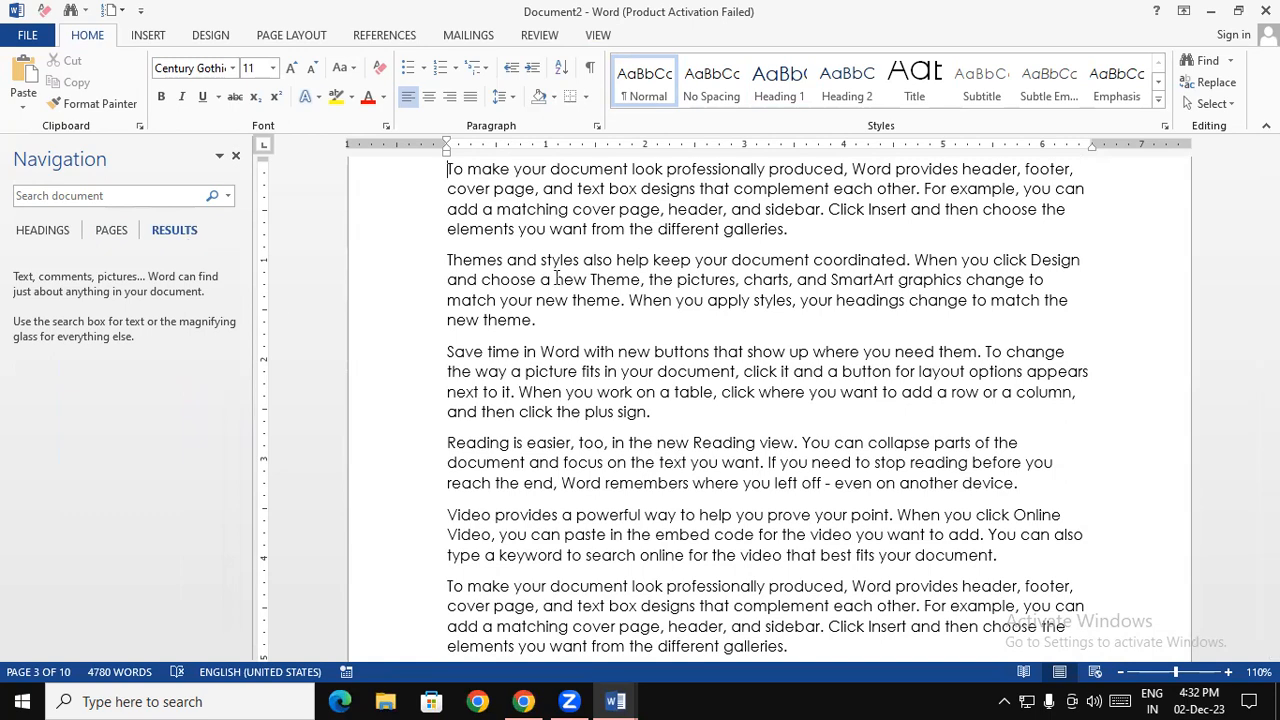
drag(1271, 266, 1271, 162)
click(594, 313)
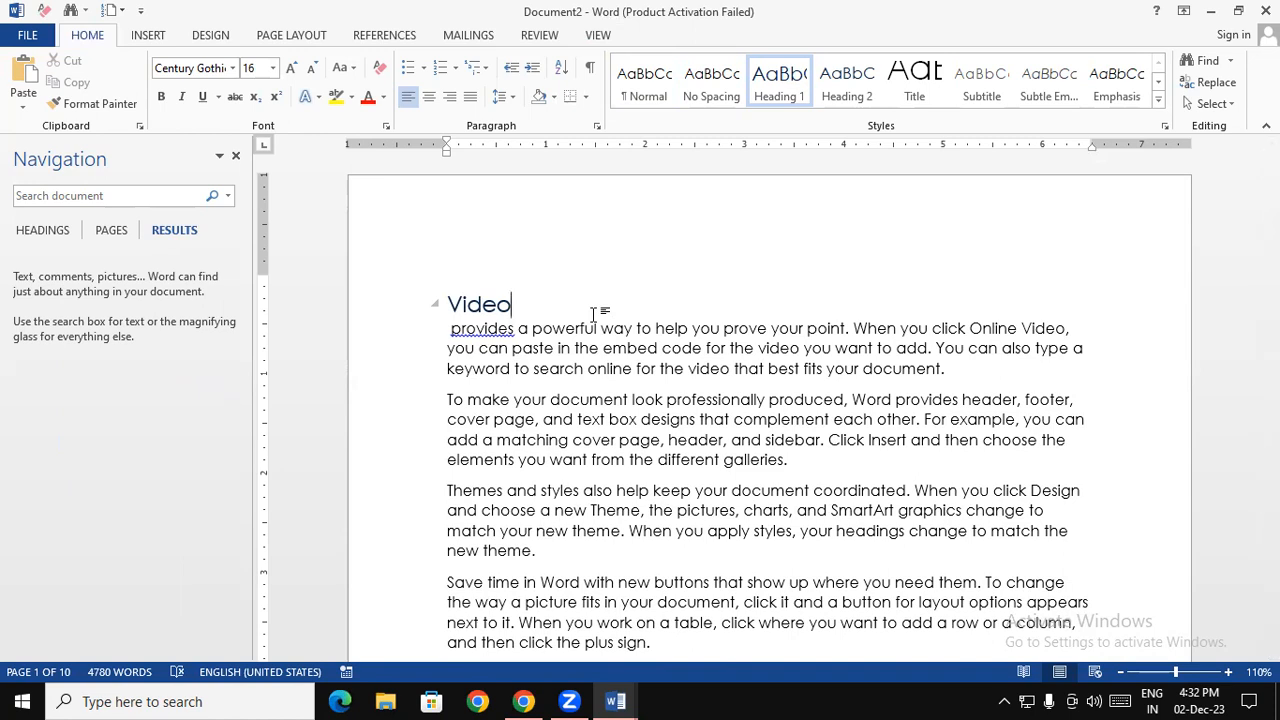
key(ctrl+f)
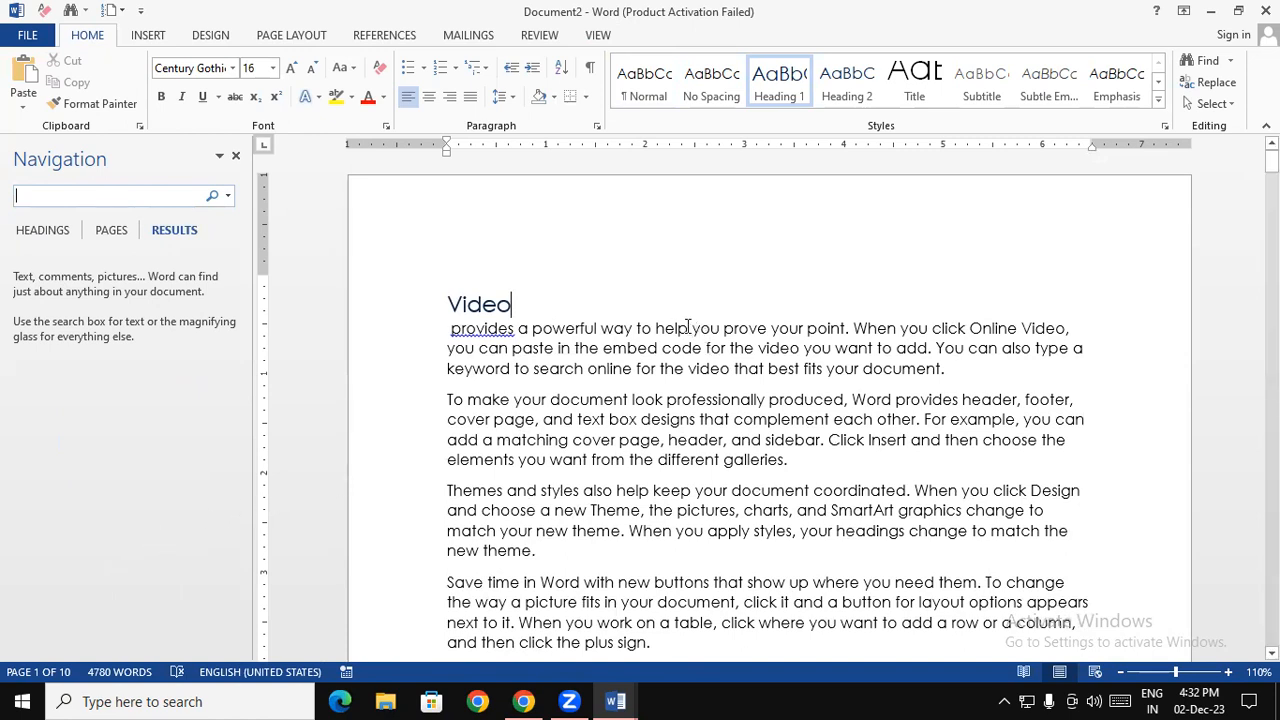
text(yoy)
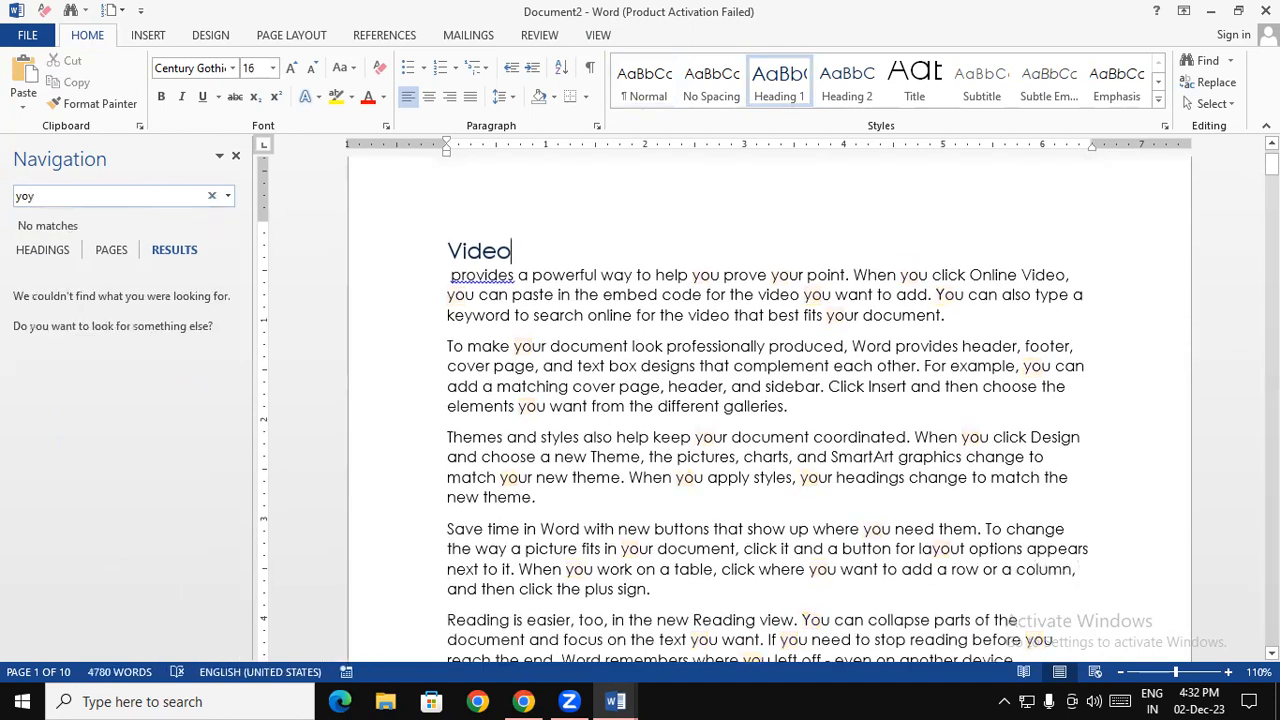
text(uu)
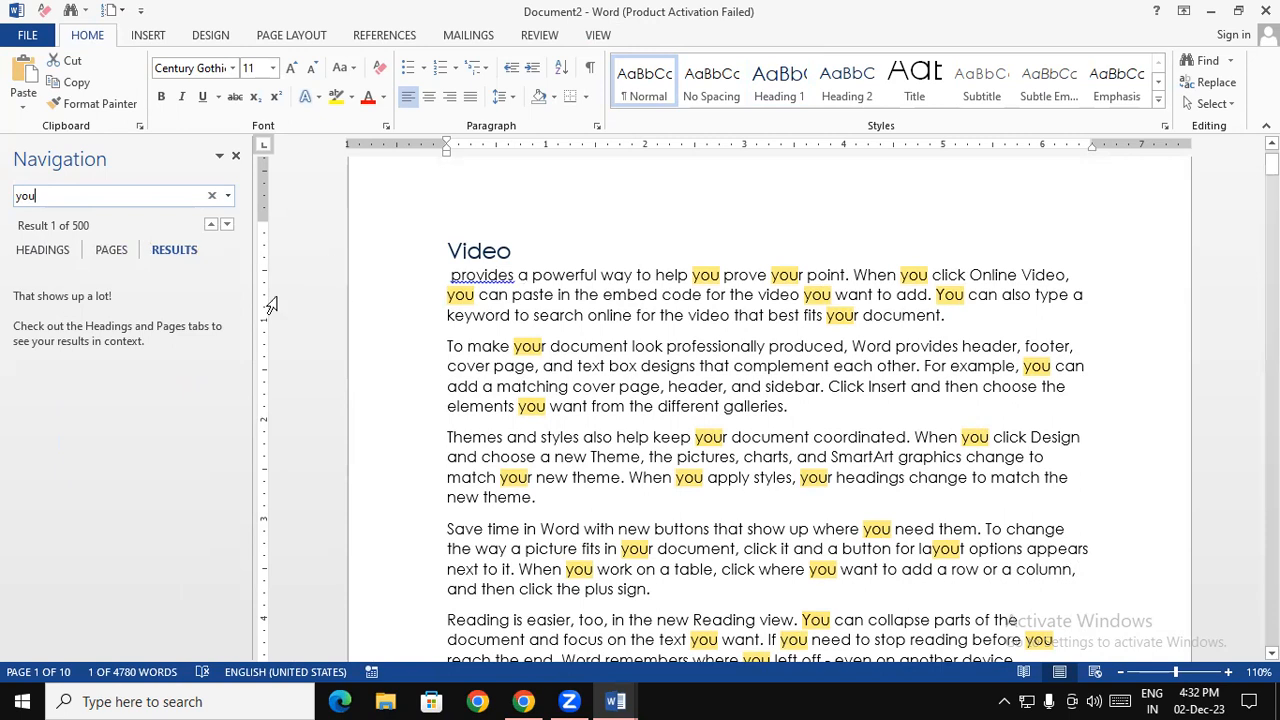
Step forward through the matches for "you" up to the twentieth one, and close the Navigation pane
click(228, 225)
click(228, 225)
click(228, 225)
click(228, 225)
click(228, 225)
click(228, 225)
click(228, 225)
click(228, 225)
click(228, 225)
click(228, 225)
click(228, 225)
click(228, 225)
click(228, 225)
click(228, 225)
click(228, 225)
click(228, 225)
click(228, 225)
click(228, 225)
click(228, 225)
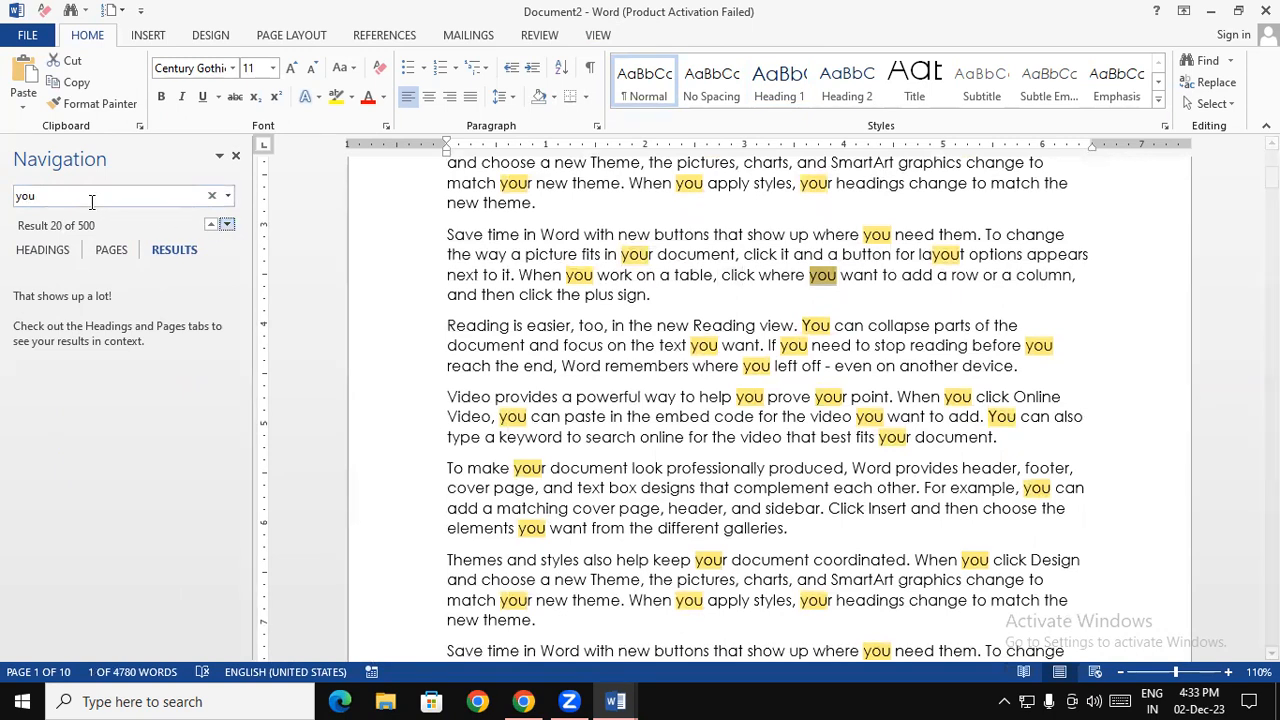
click(237, 157)
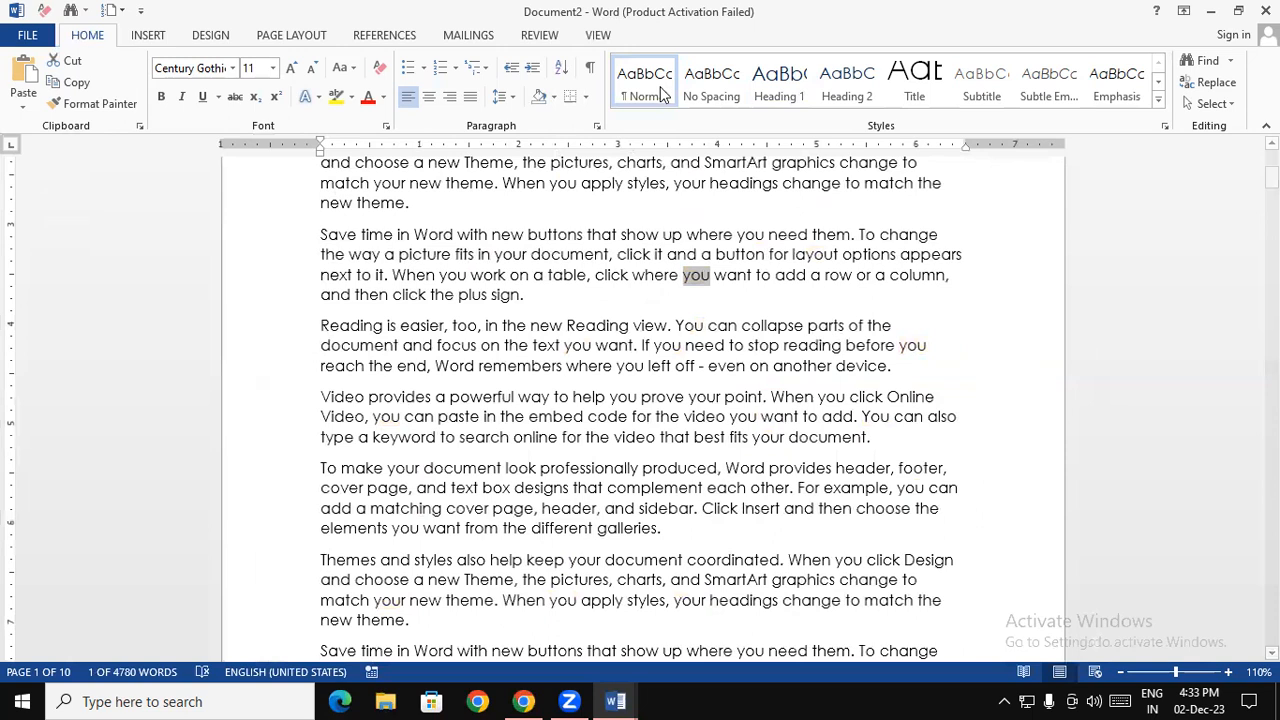
Show the Navigation pane again and switch through its Headings, Pages and Results views
click(597, 35)
click(248, 104)
click(64, 233)
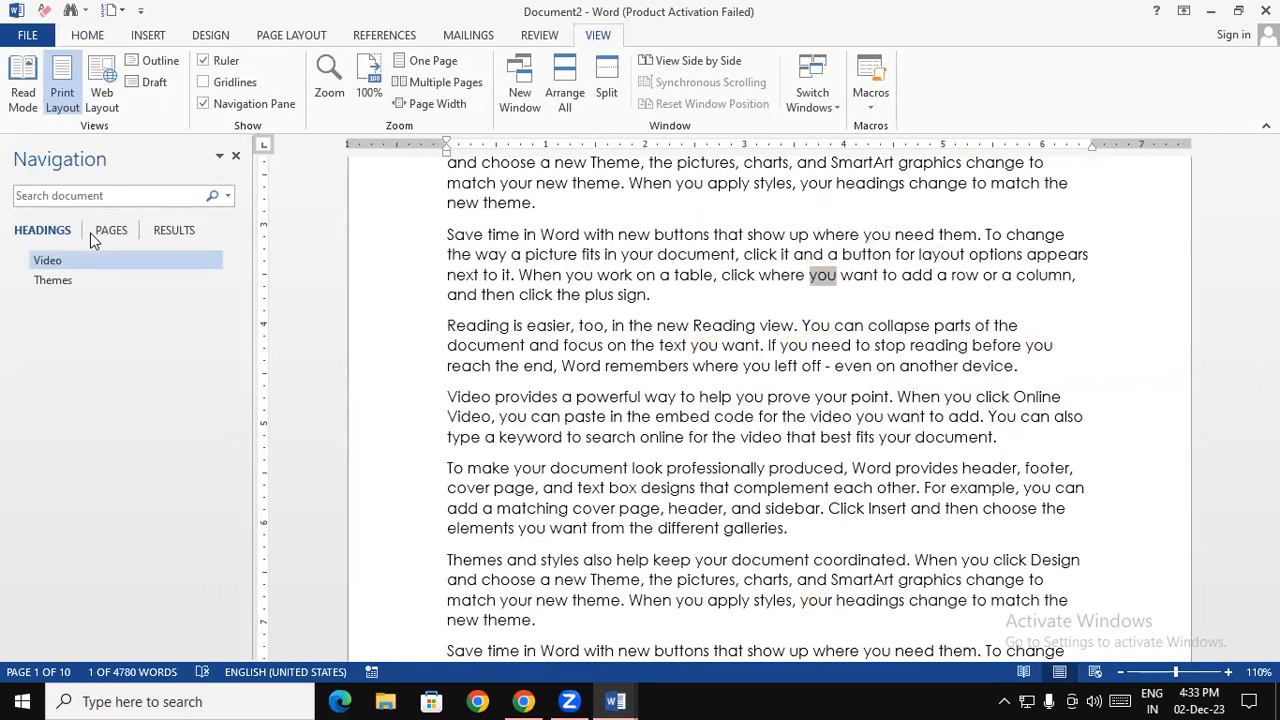
click(104, 236)
click(173, 234)
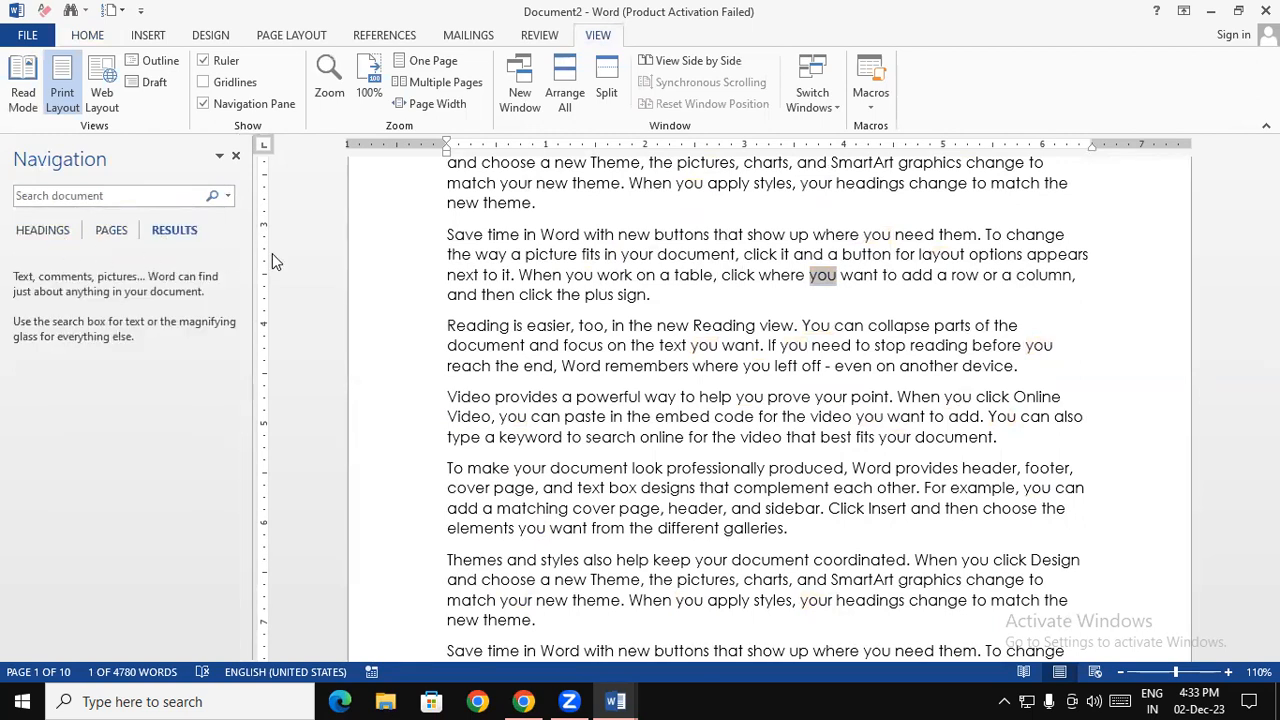
Replace all the text with sample paragraphs generated by =rand(10)
click(627, 294)
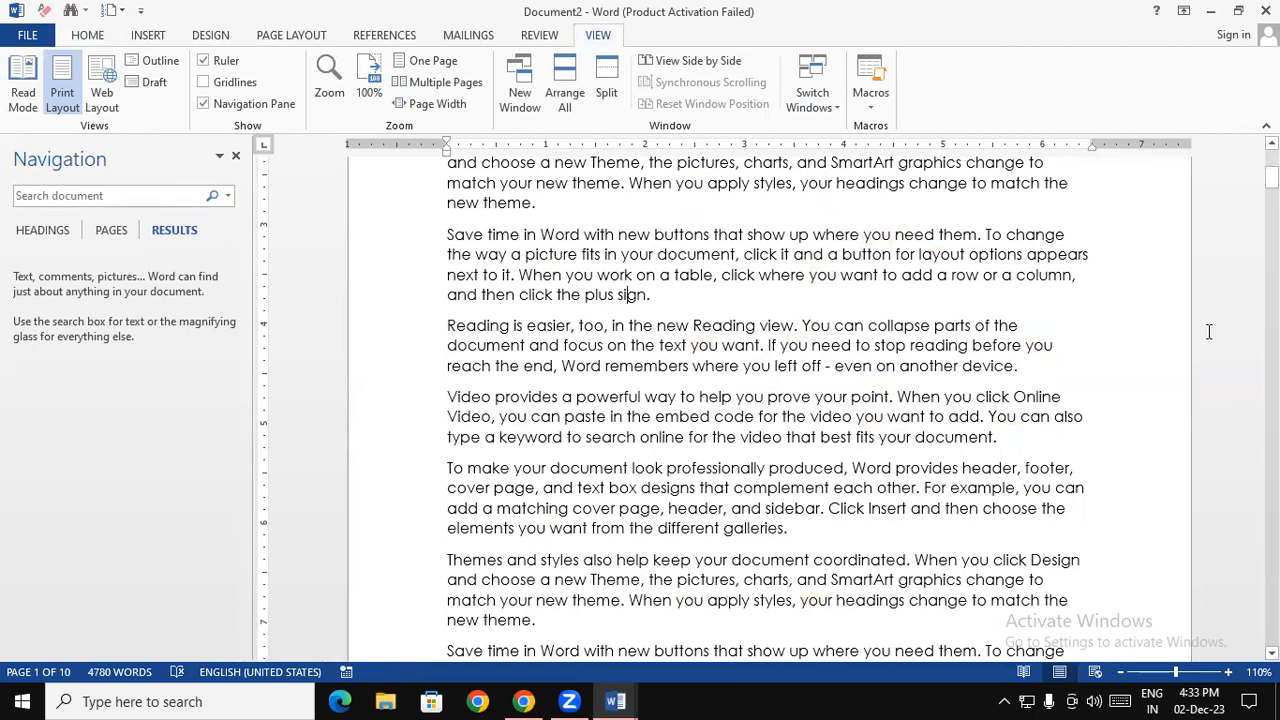
key(ctrl+a)
key(Delete)
text(=ra)
text((10))
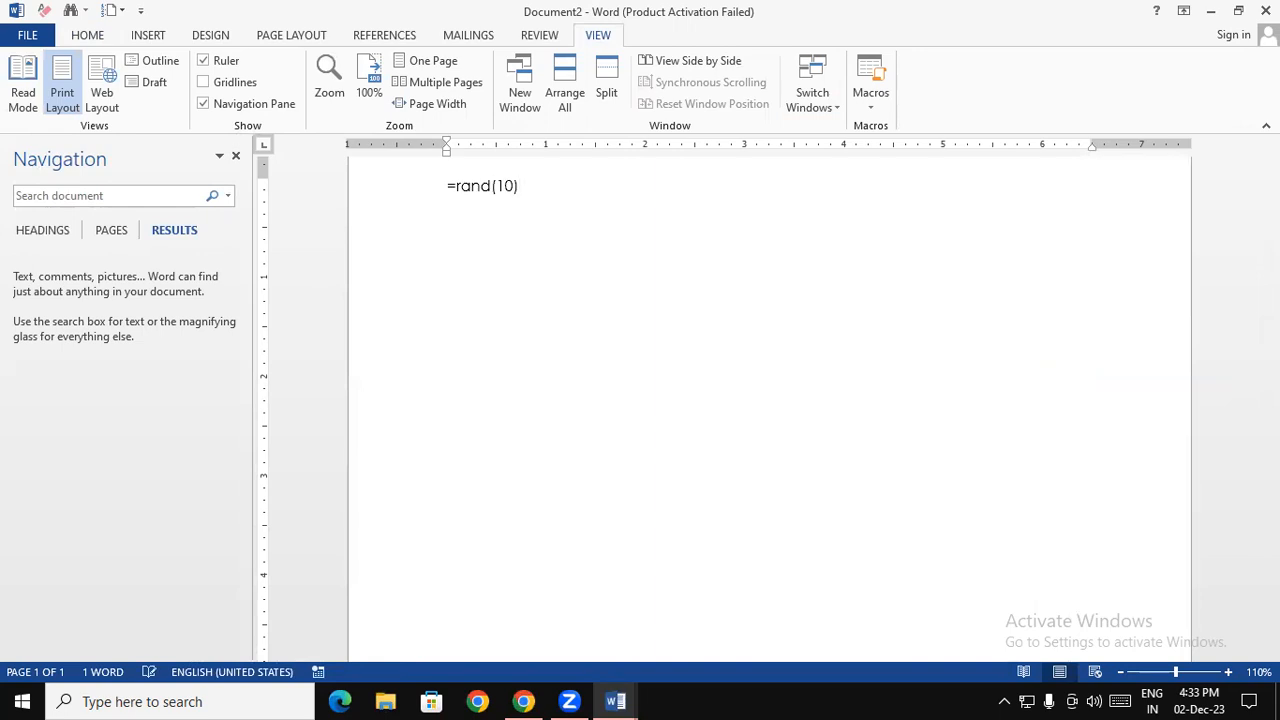
key(Return)
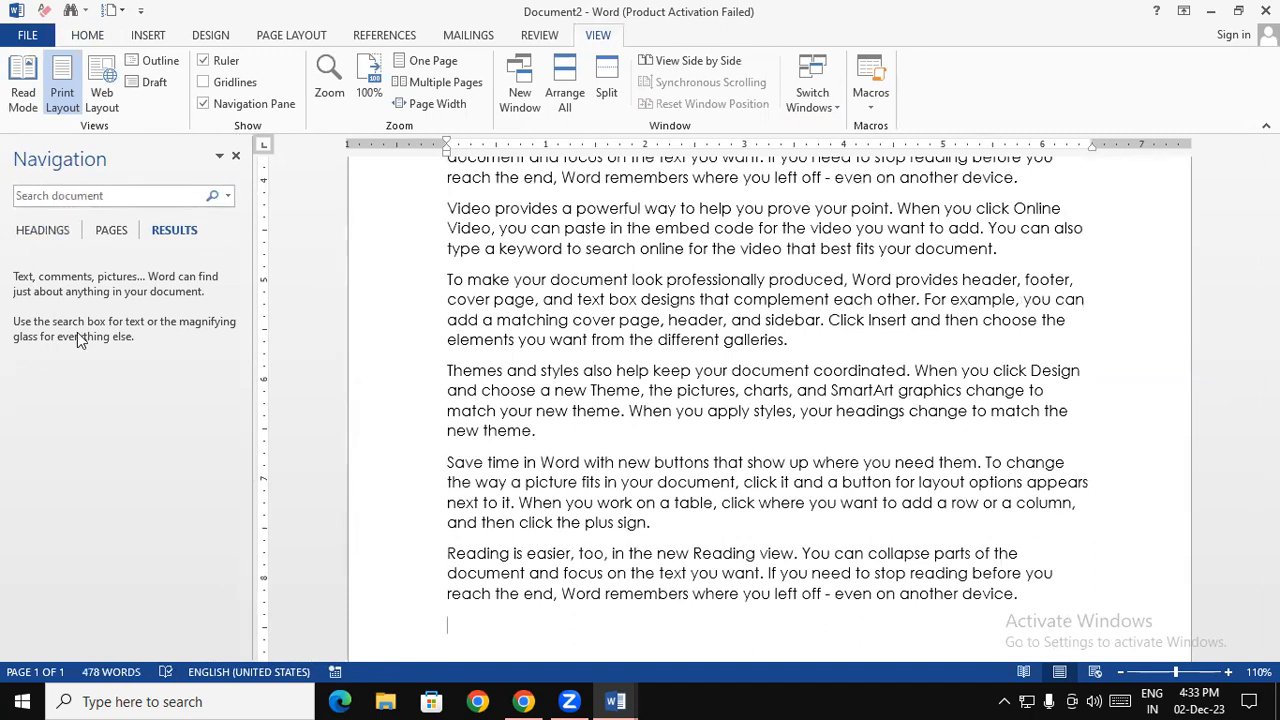
Search the shortened document for "you" and step forward to the third match
key(ctrl+f)
text(you)
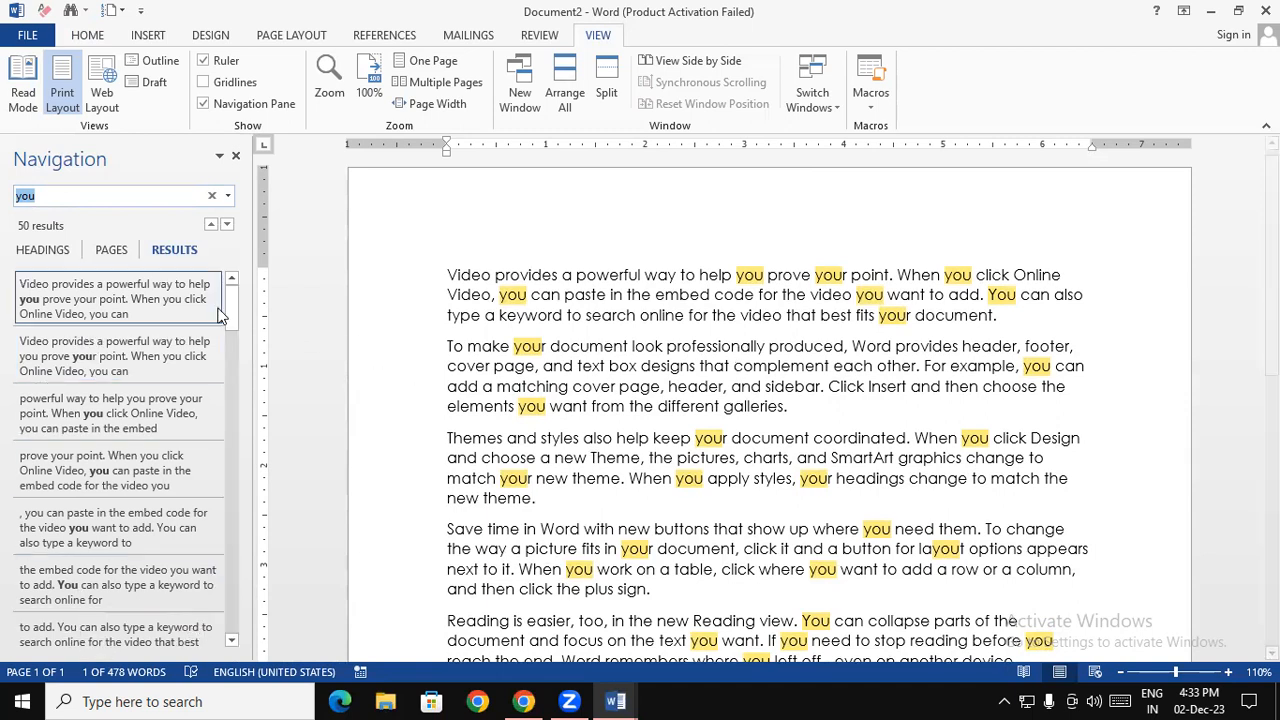
drag(232, 305, 240, 235)
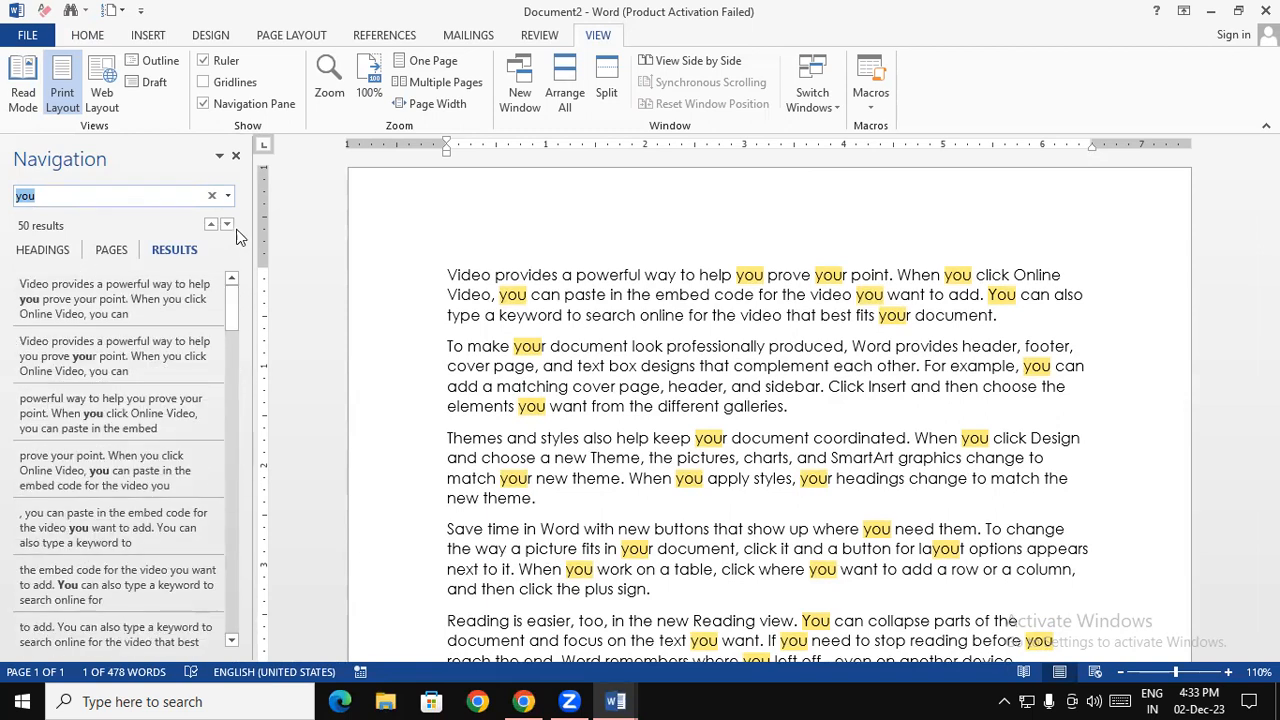
click(227, 224)
click(227, 224)
click(227, 224)
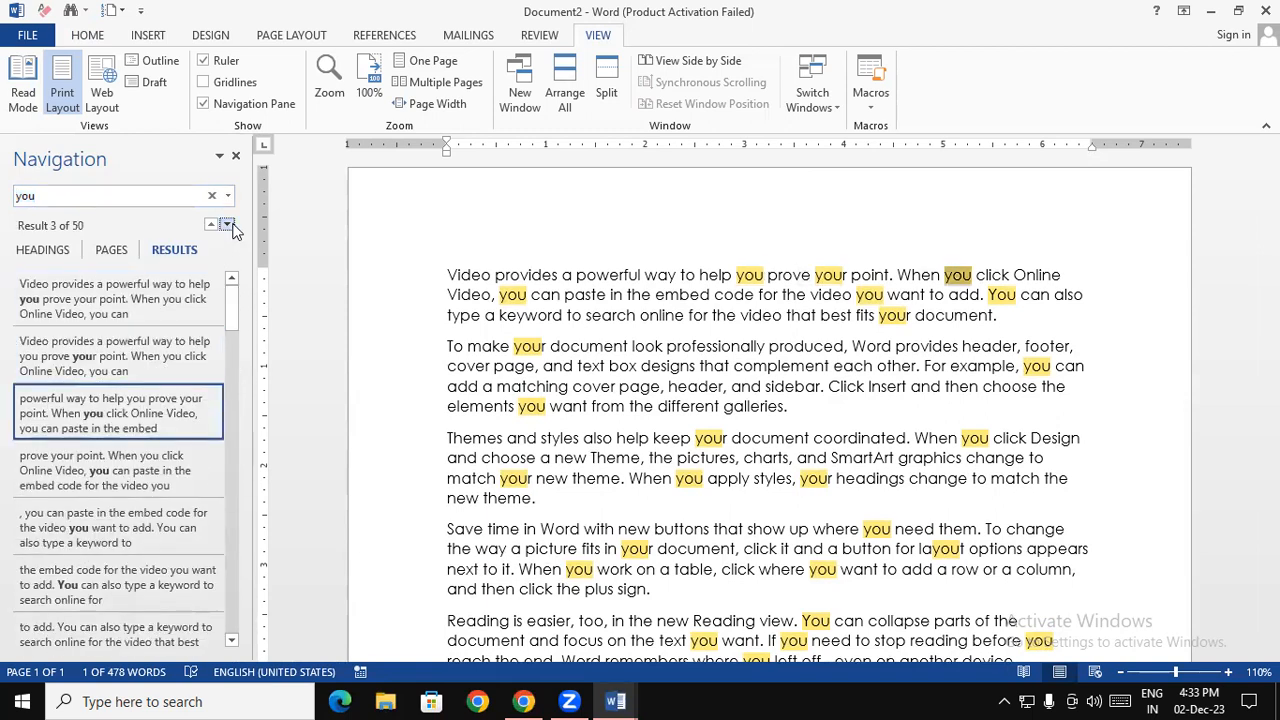
Step forward to the thirteenth match for "you", and close the search and the Navigation pane
click(227, 224)
click(227, 224)
click(227, 224)
click(227, 224)
click(227, 224)
click(227, 224)
click(227, 224)
click(227, 224)
click(227, 224)
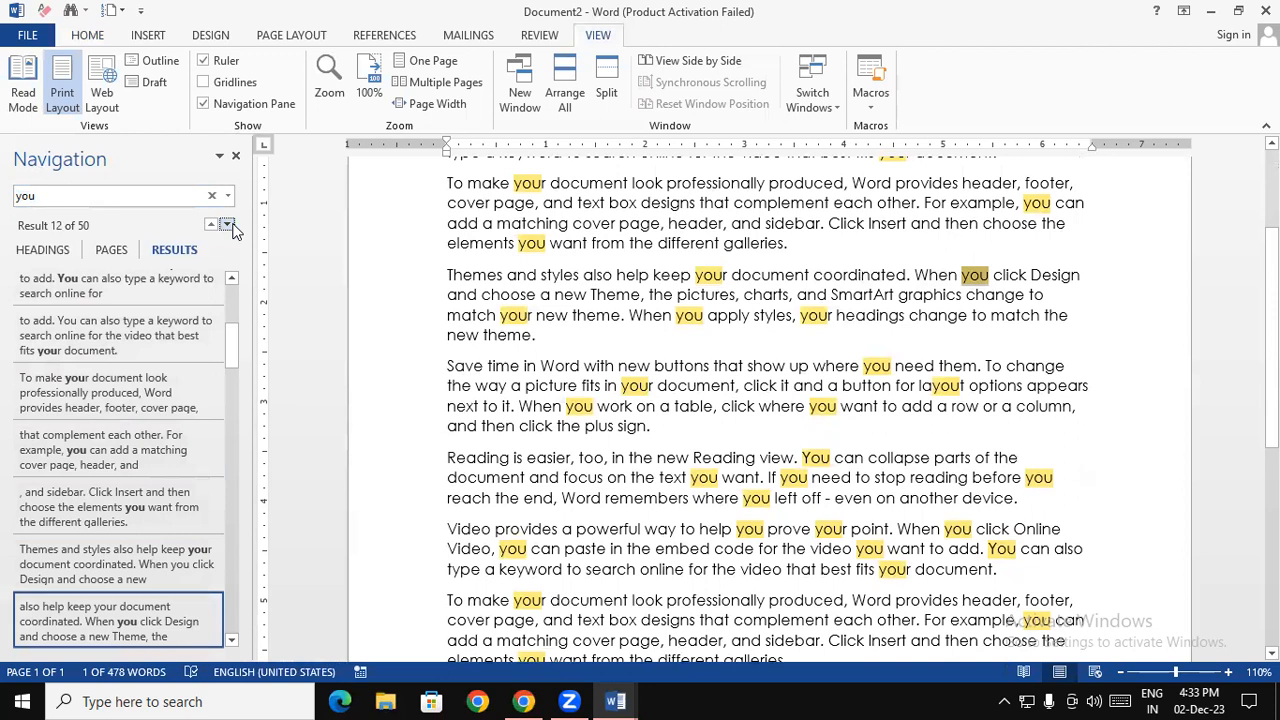
click(227, 224)
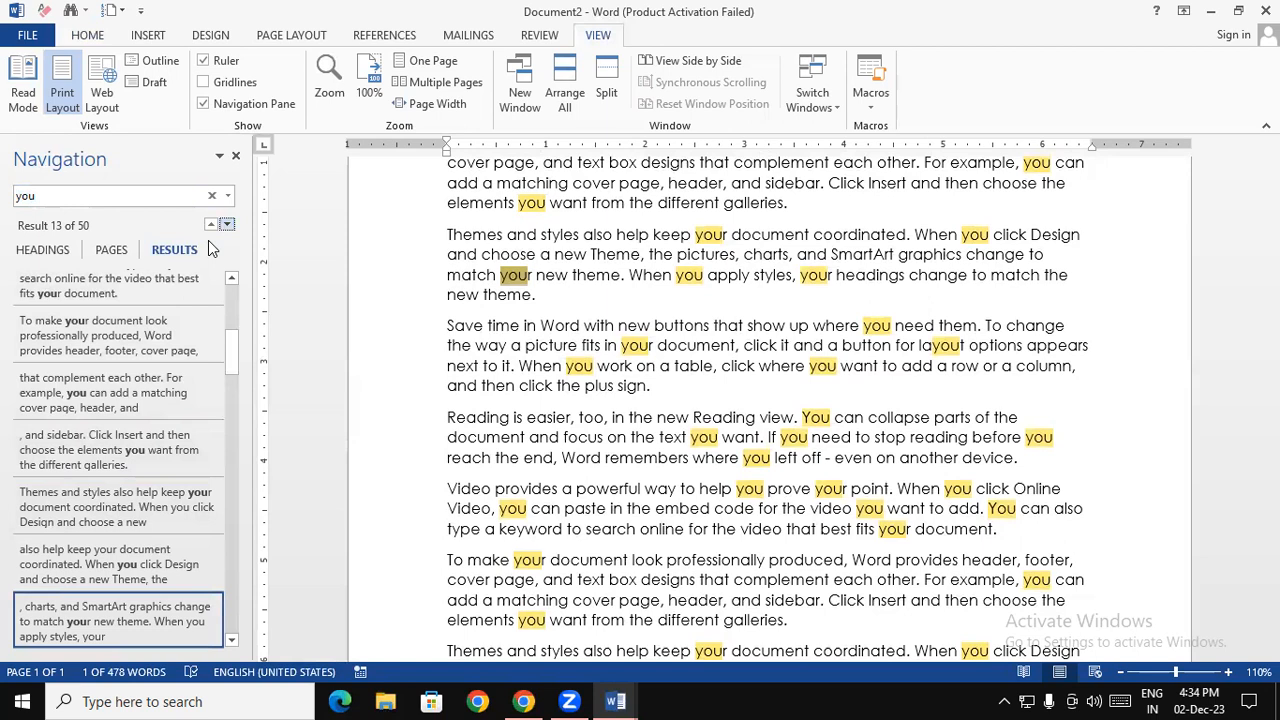
click(211, 195)
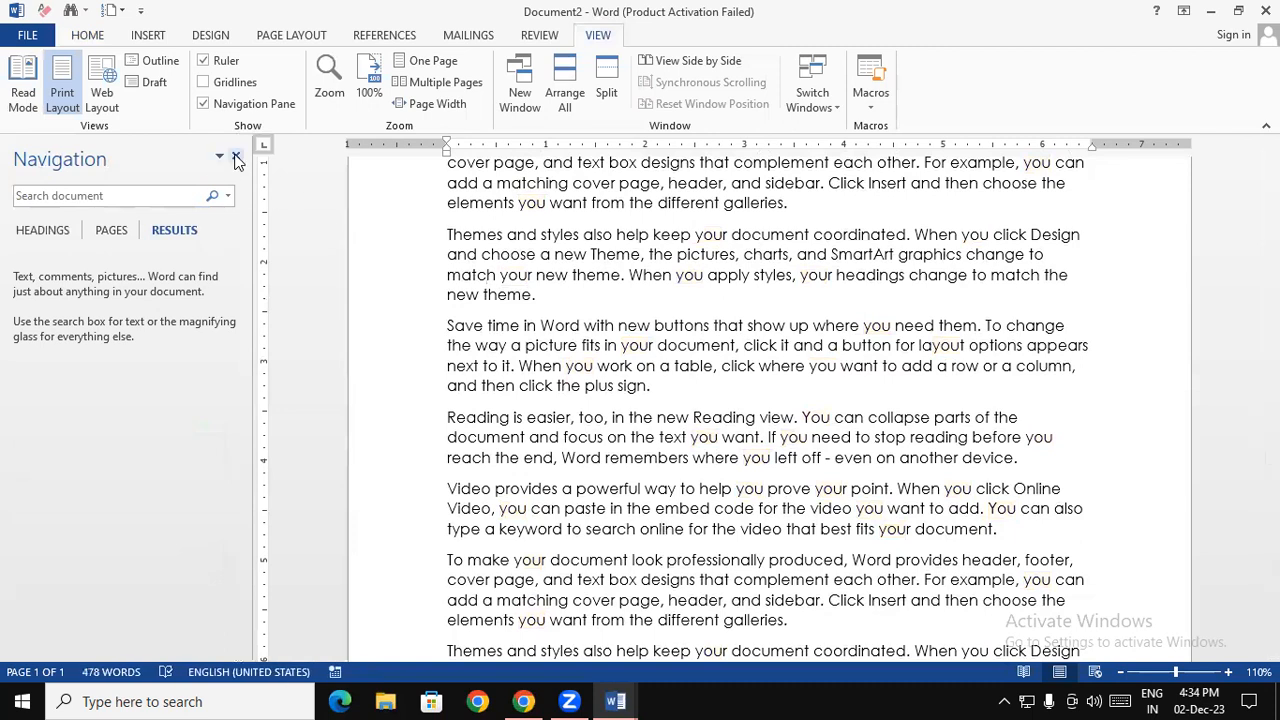
click(236, 159)
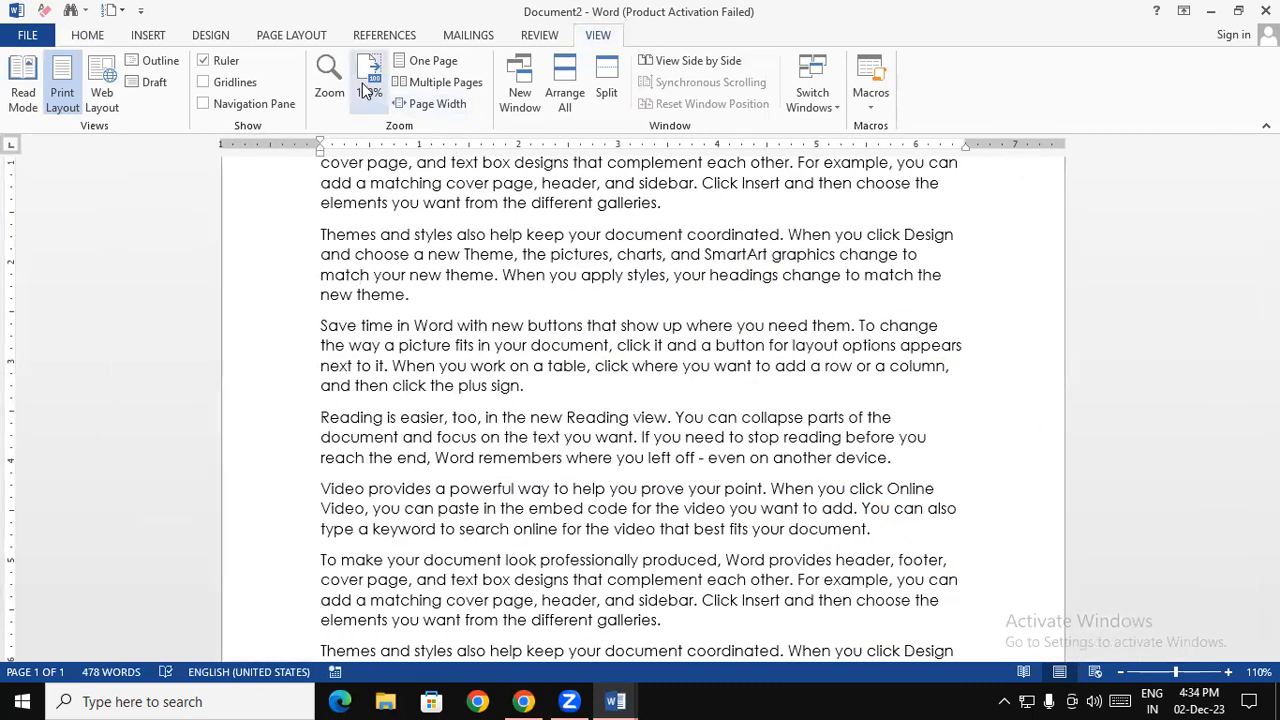
Zoom the document to the 75% preset, and to a custom 300%
click(338, 72)
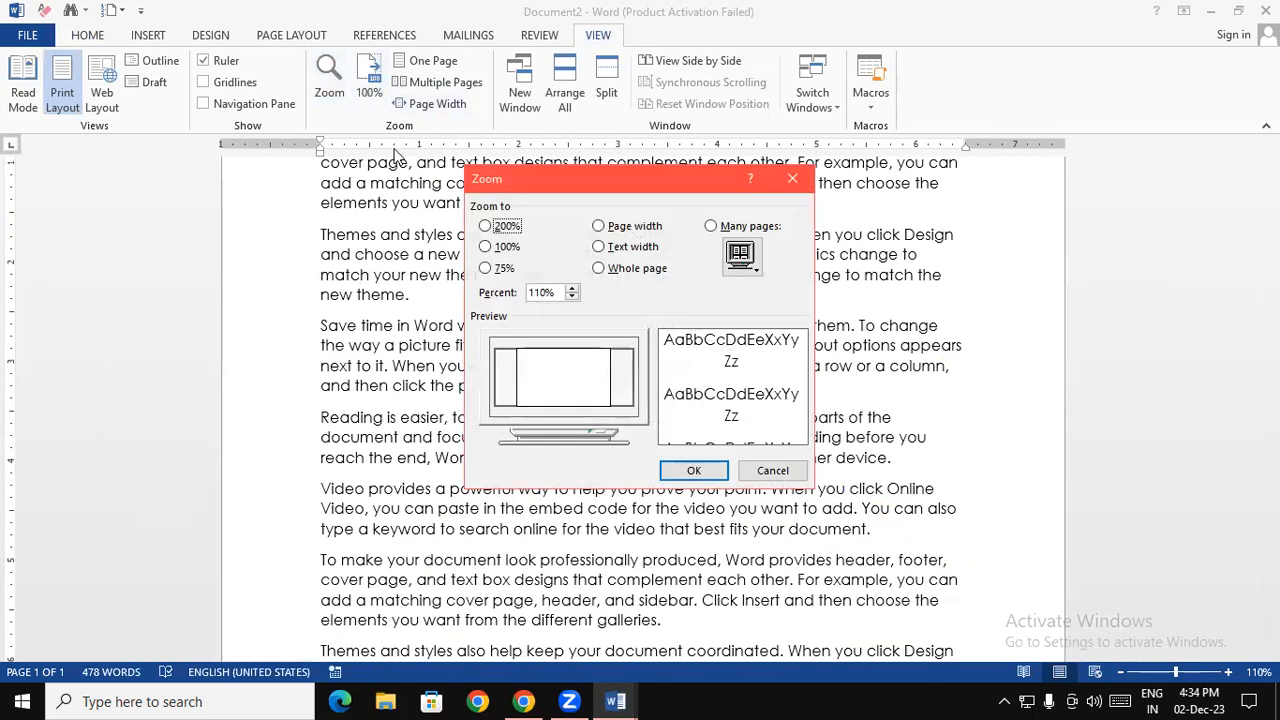
click(502, 270)
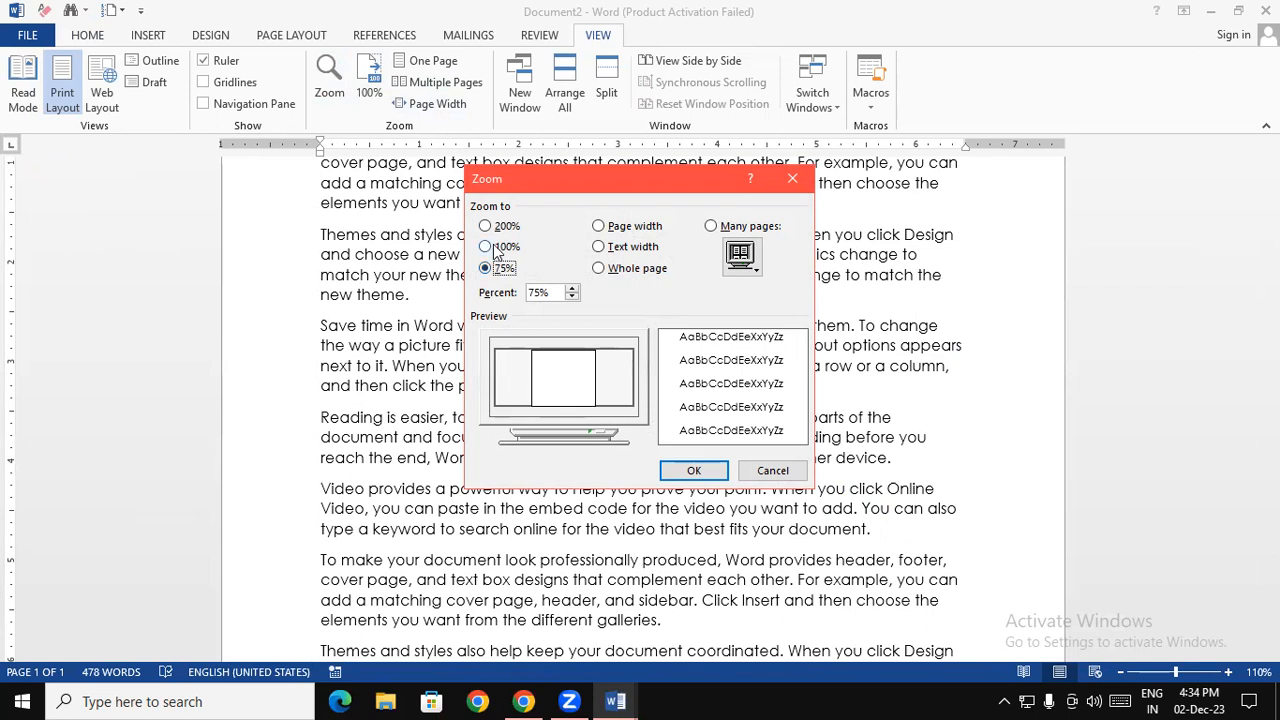
click(688, 471)
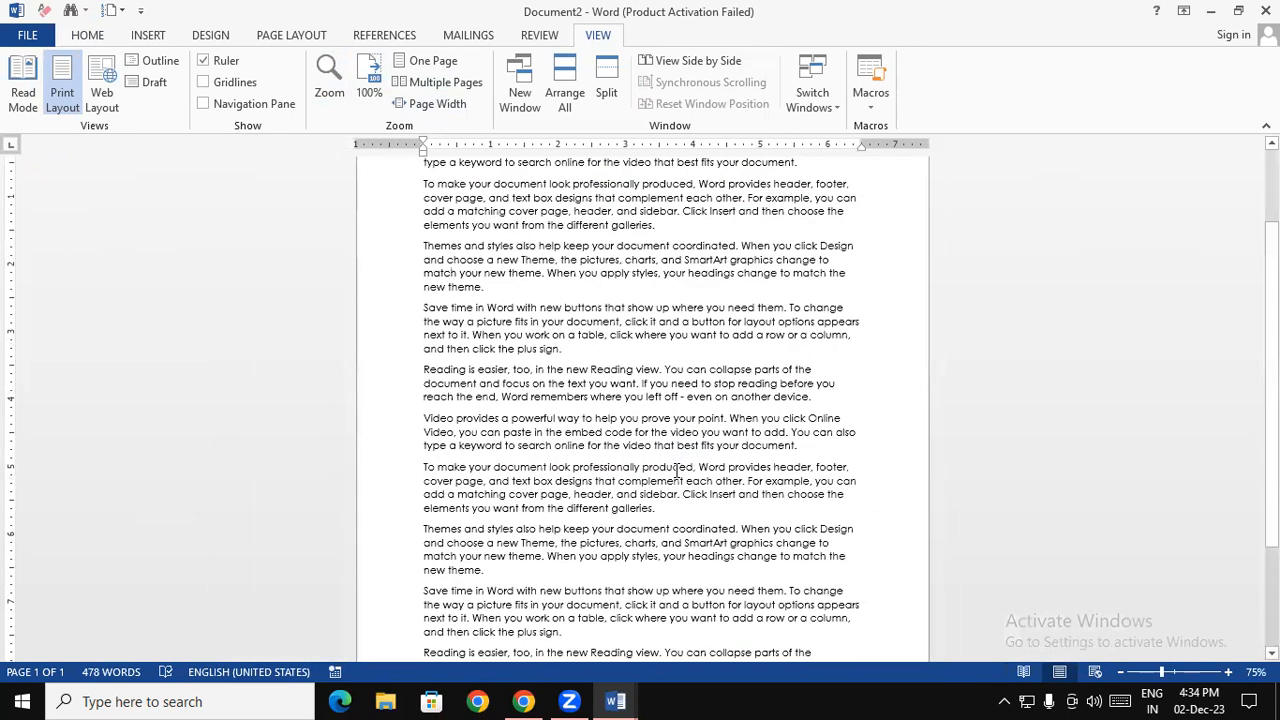
click(341, 88)
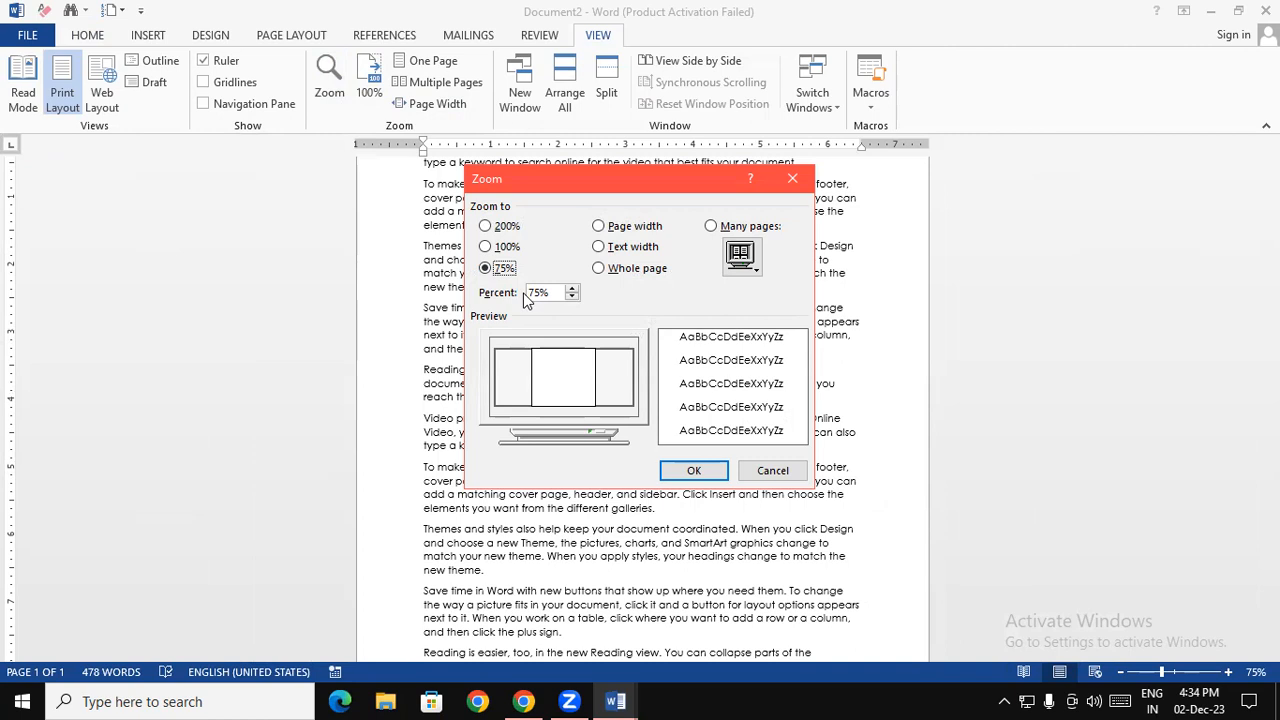
key(Tab)
text(300)
click(692, 471)
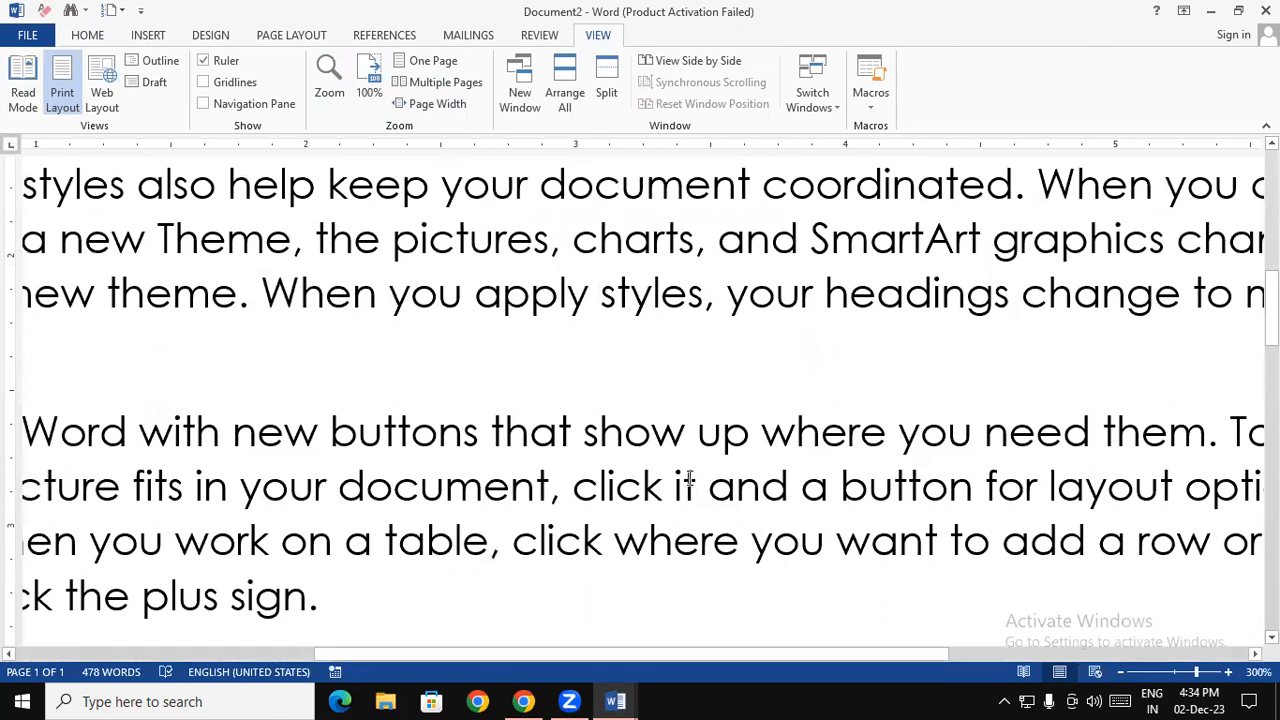
Fit the zoom to the page width and to the text width, and look across the page horizontally
click(327, 80)
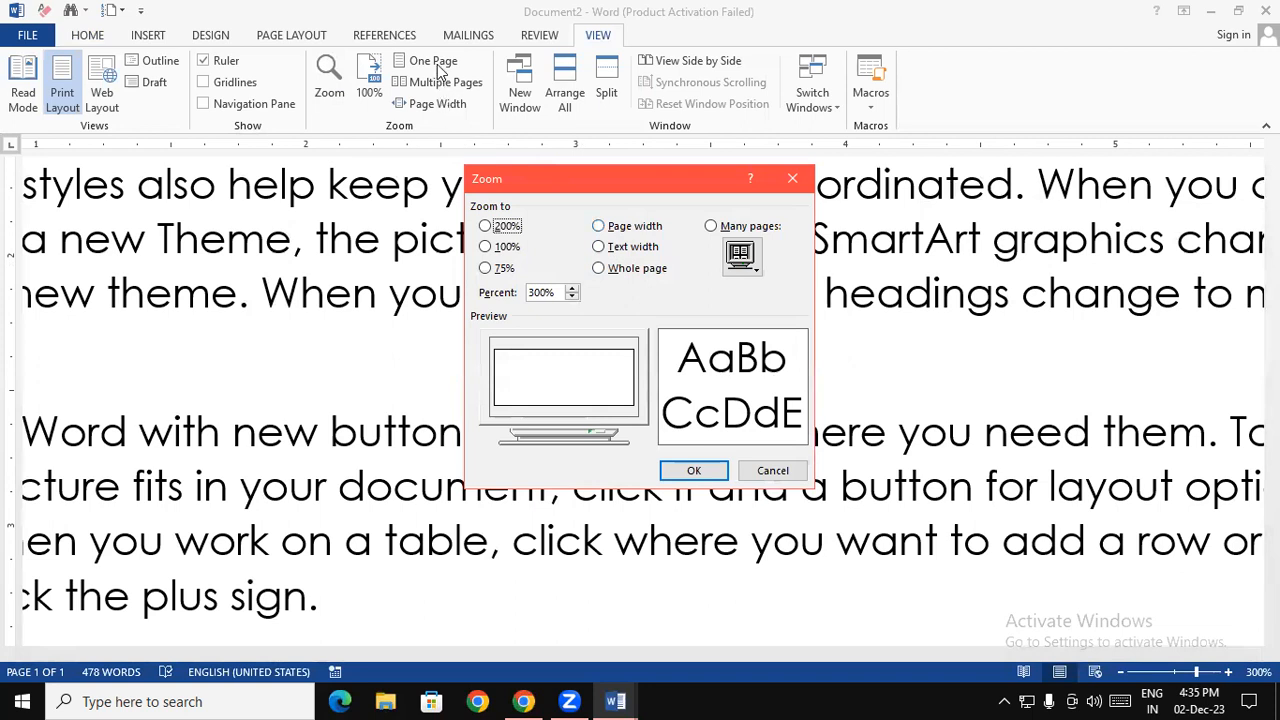
click(613, 228)
click(690, 470)
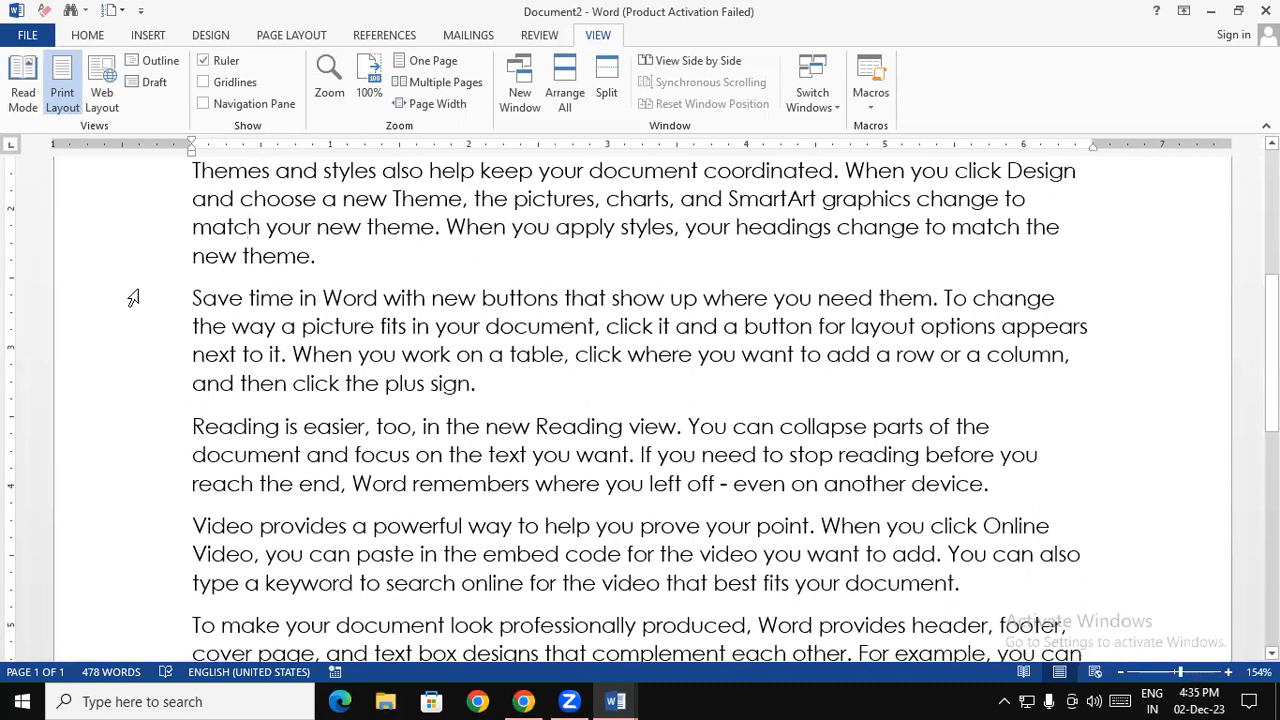
click(330, 90)
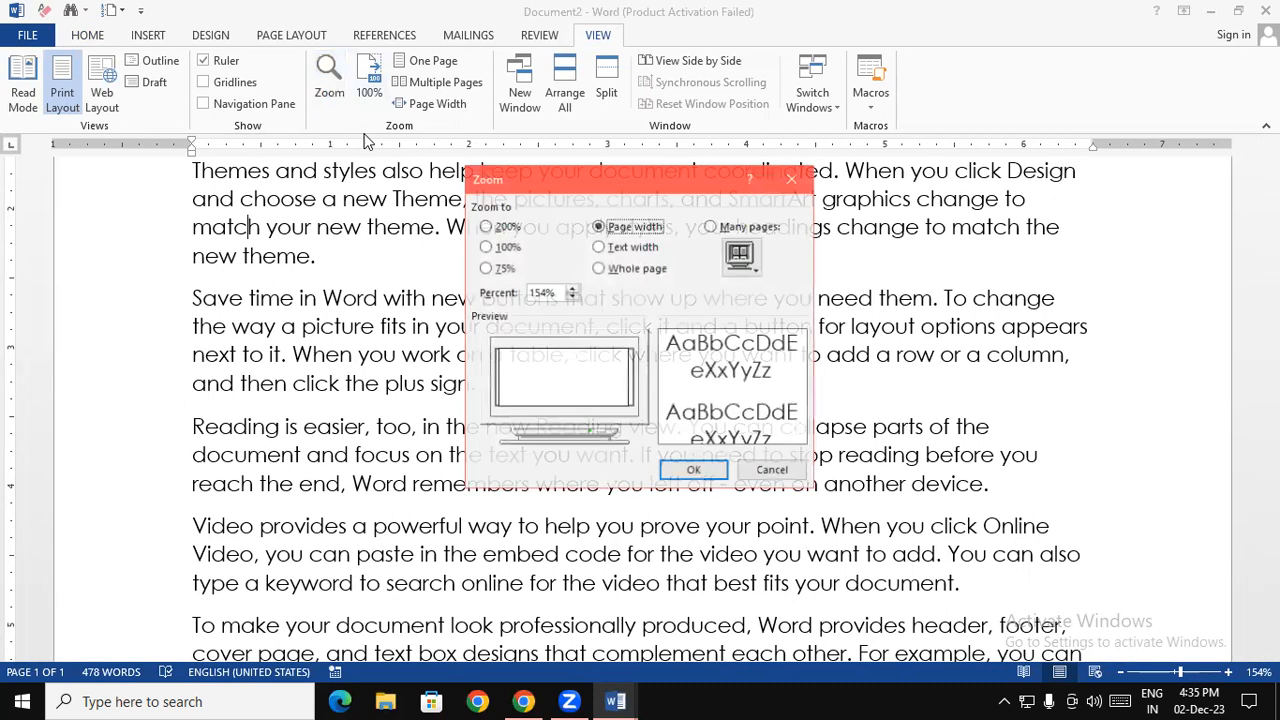
click(598, 246)
click(694, 471)
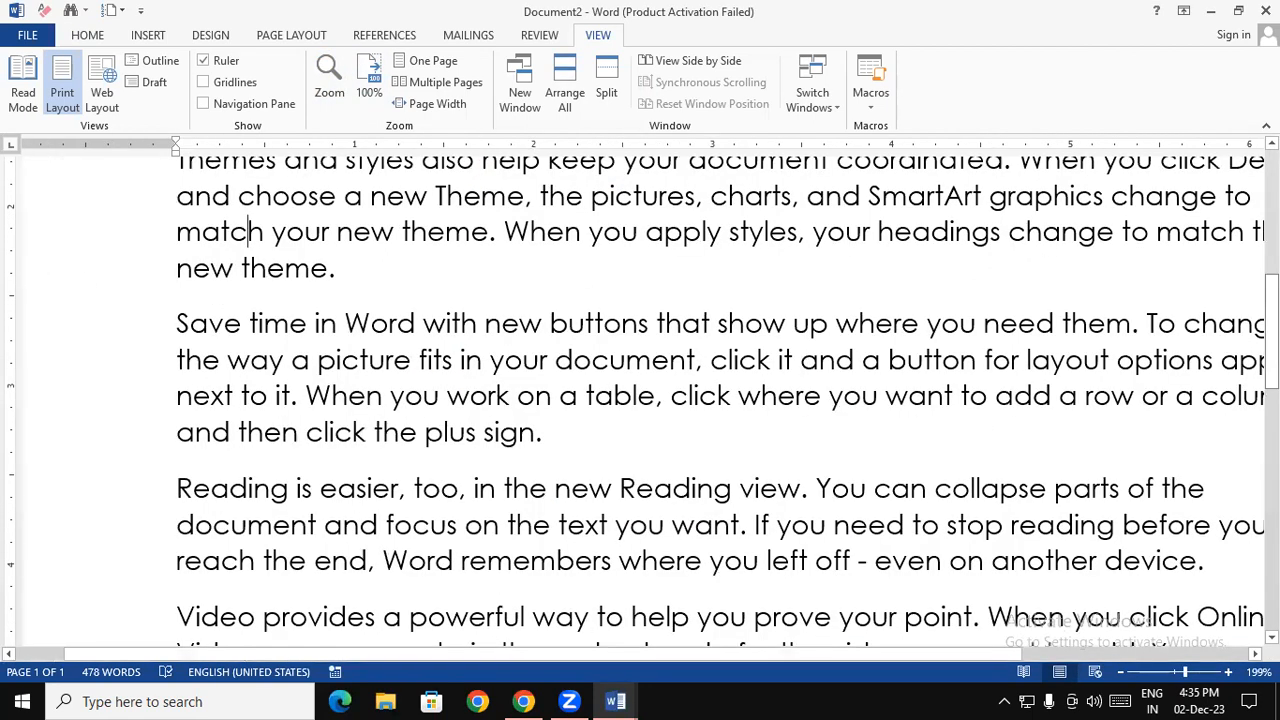
drag(1010, 654, 1116, 660)
scroll(1117, 660, left, 5)
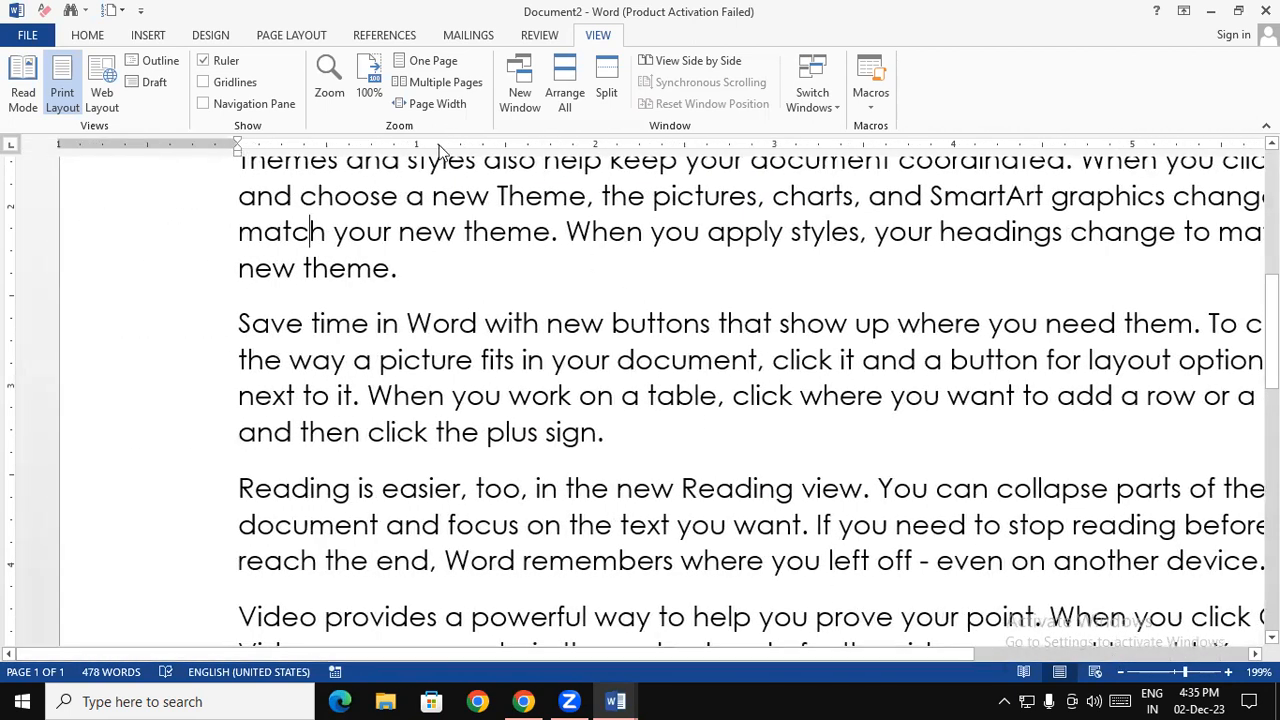
Set the zoom to show the whole page
click(329, 80)
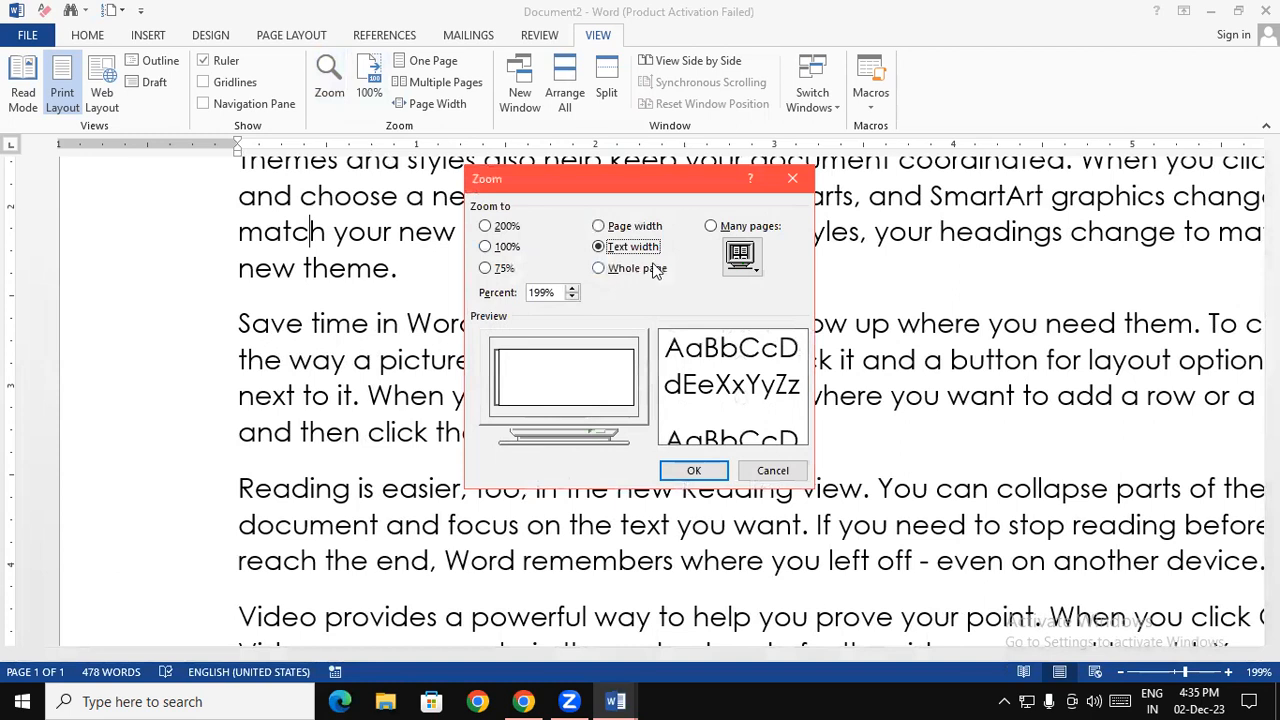
click(636, 270)
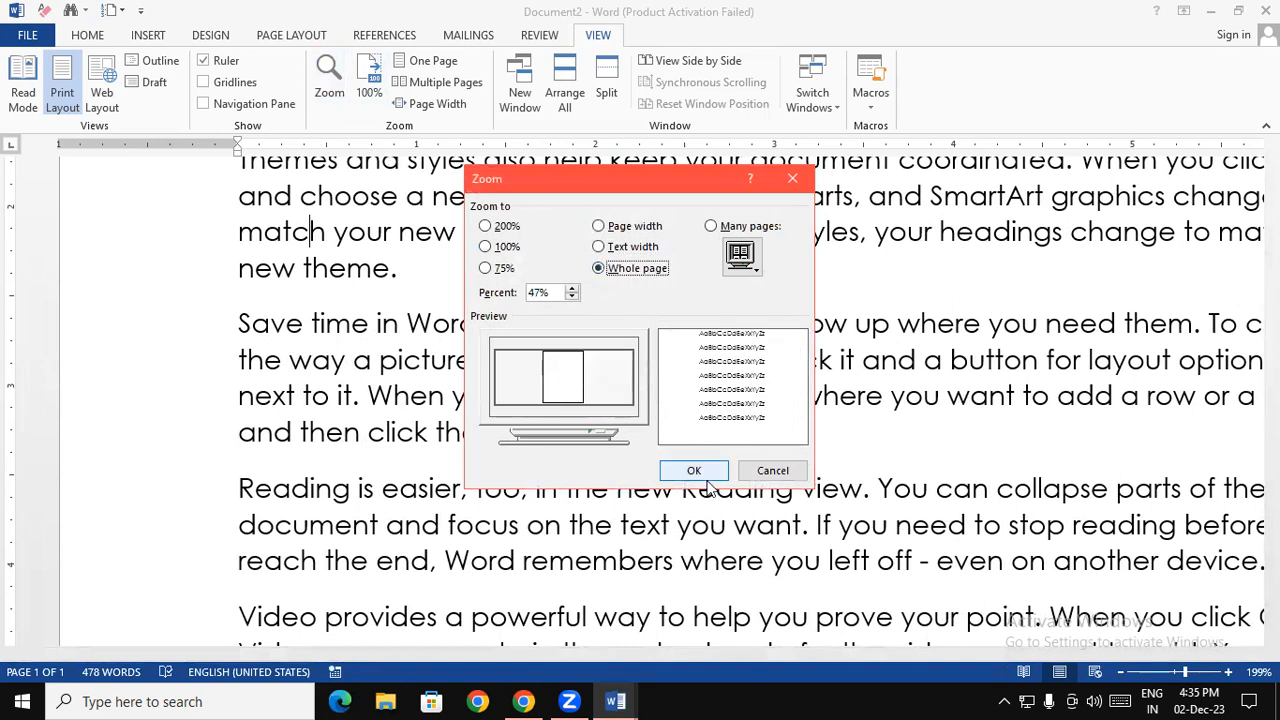
click(694, 470)
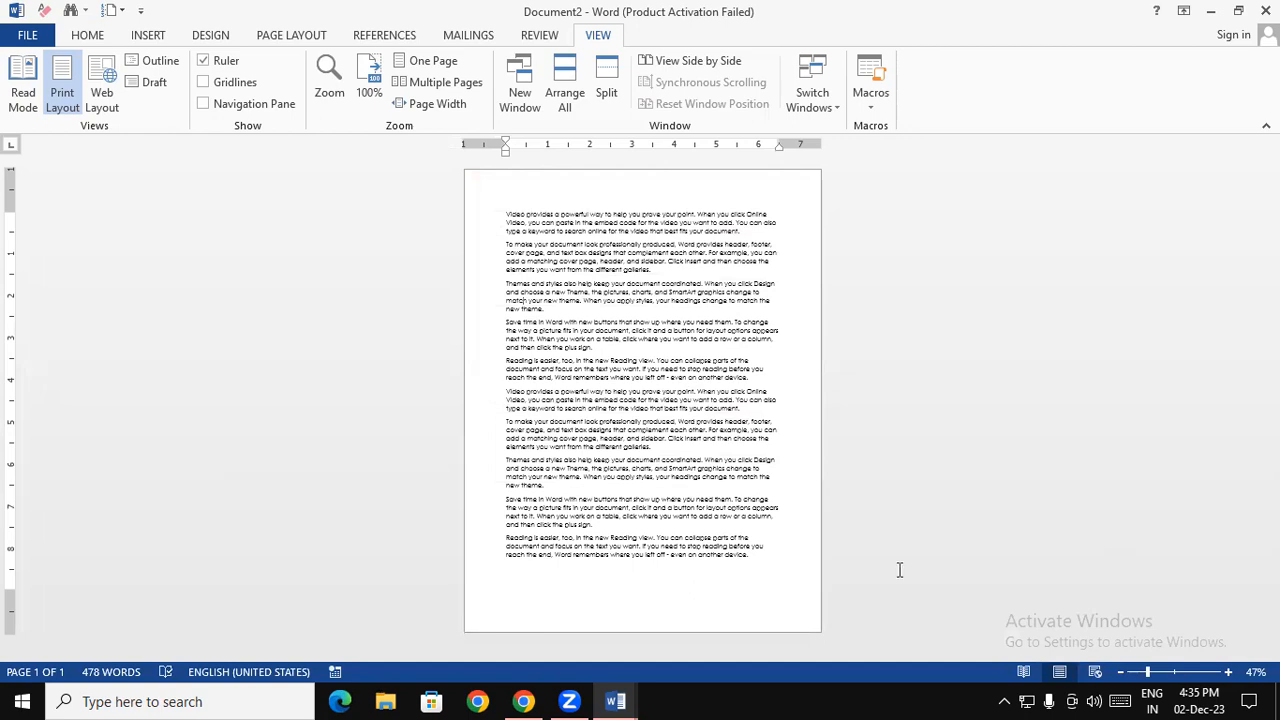
Copy all the document's text and paste it six times over the selection to extend the document to several pages
key(ctrl+a)
key(ctrl+c)
key(ctrl+v)
key(ctrl+v)
key(ctrl+v)
key(ctrl+v)
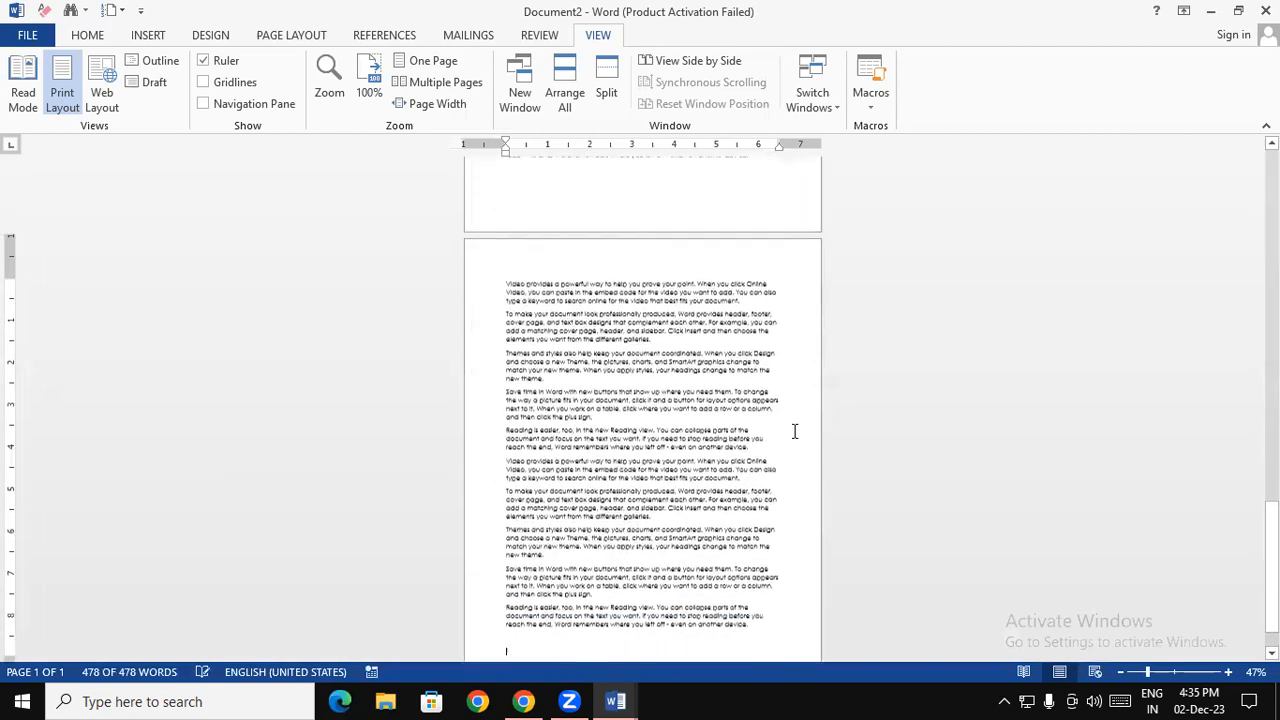
drag(1272, 536, 1272, 186)
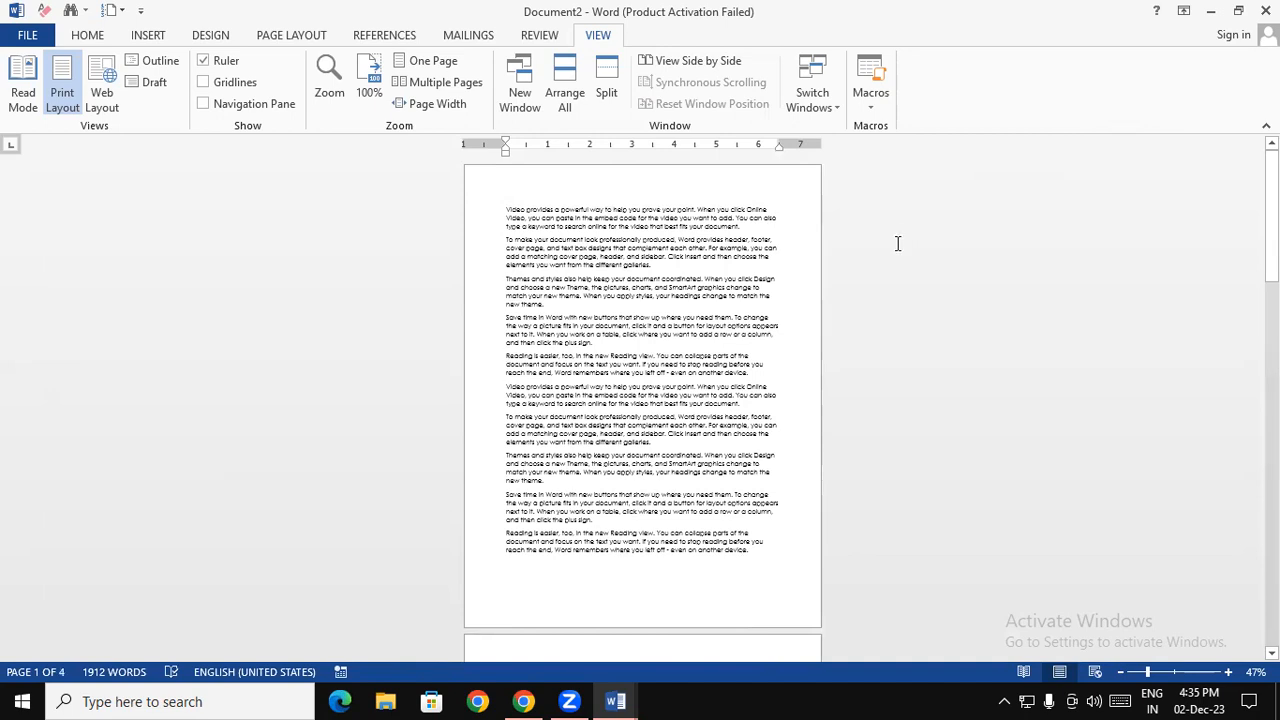
key(ctrl+v)
key(ctrl+v)
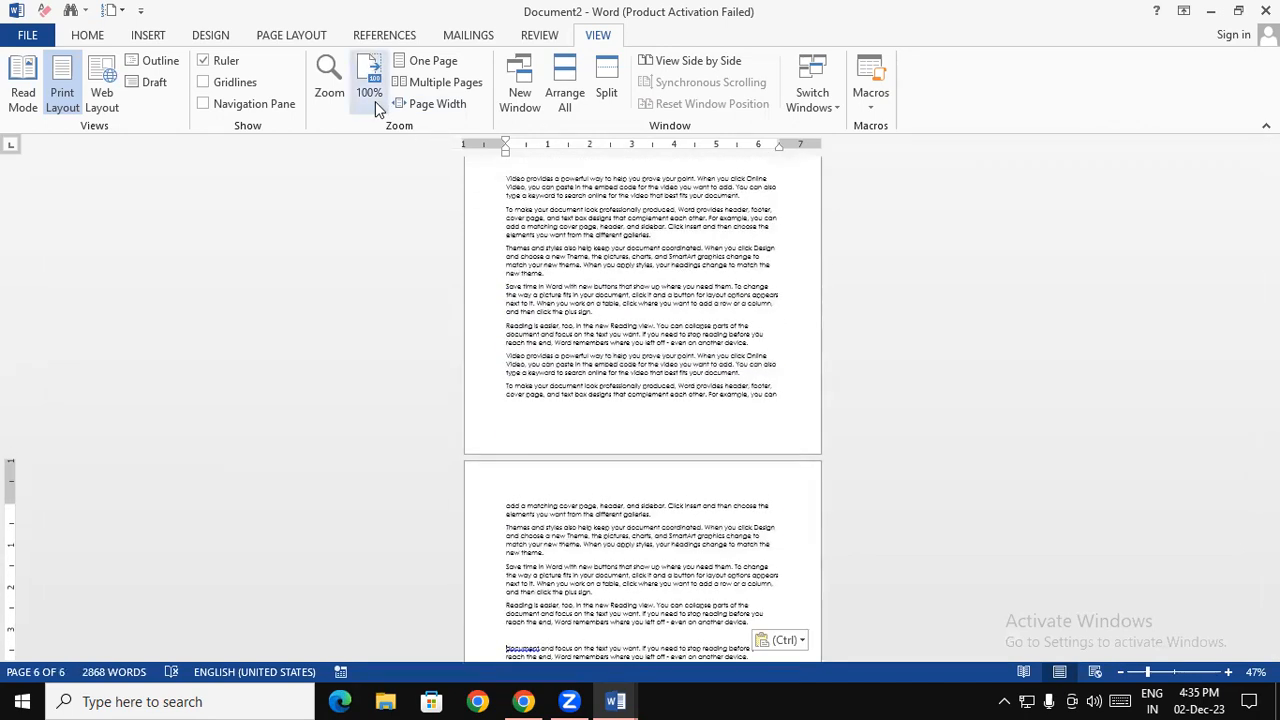
Zoom the extended document to the 75% preset, and return it to 100%
click(330, 75)
click(486, 268)
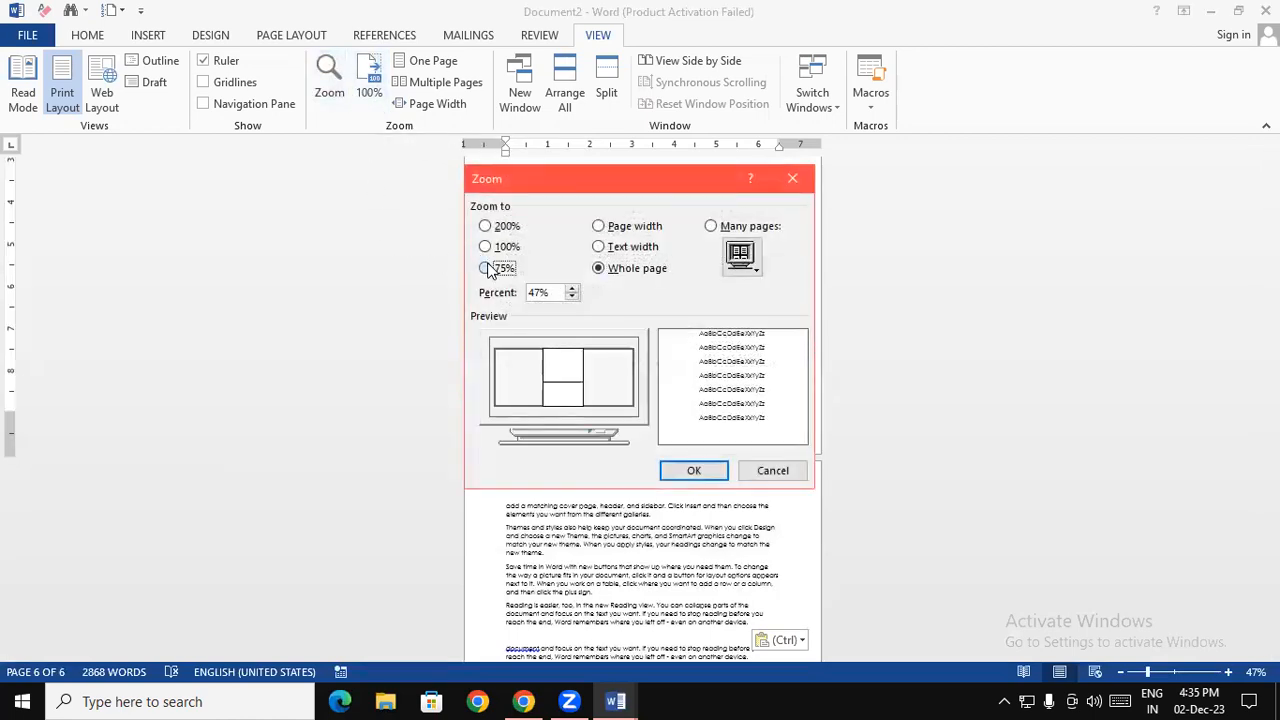
click(678, 474)
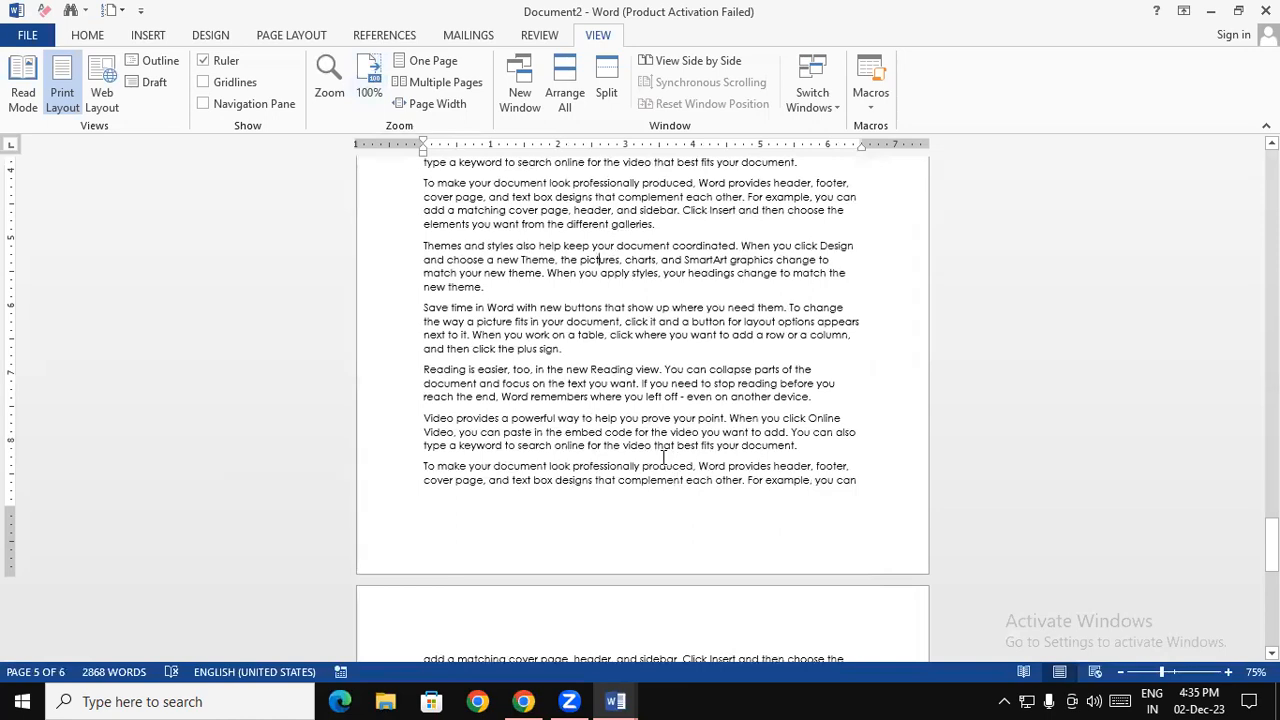
click(366, 78)
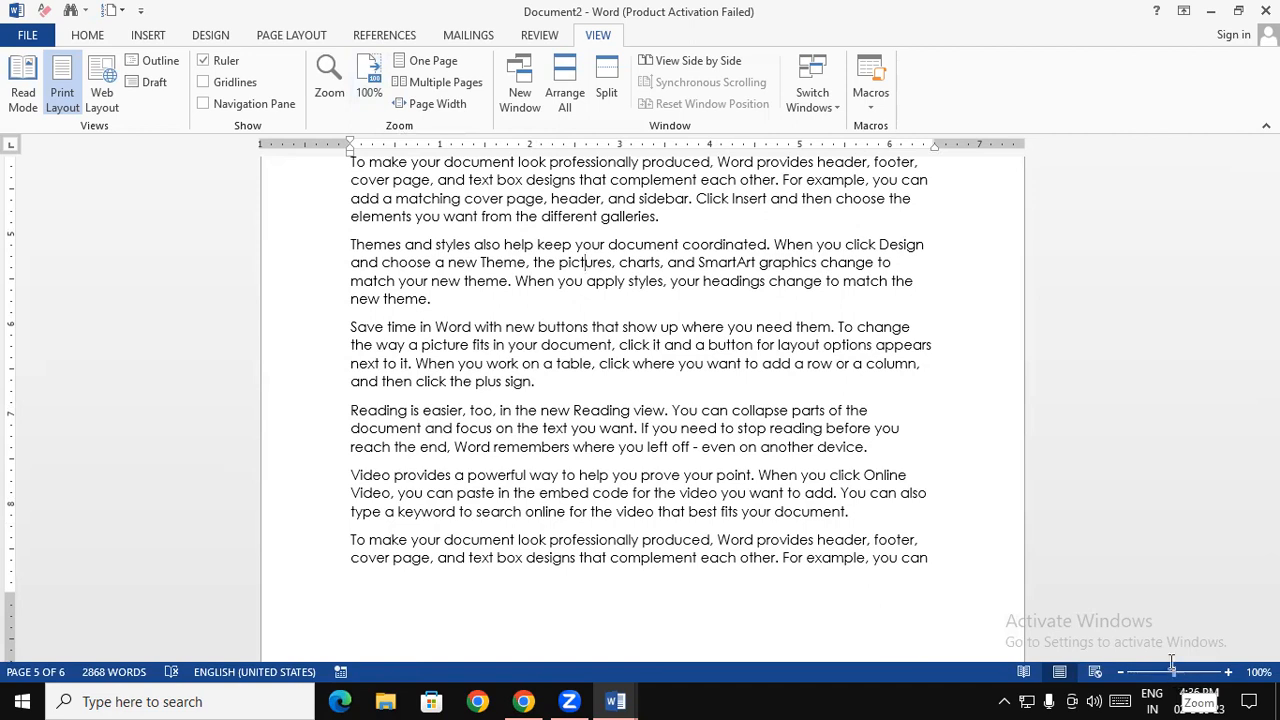
Zoom the document out to 10% and in to 500% with the zoom slider, and reset it to 100%
drag(1176, 674, 1103, 676)
drag(1272, 443, 1227, 184)
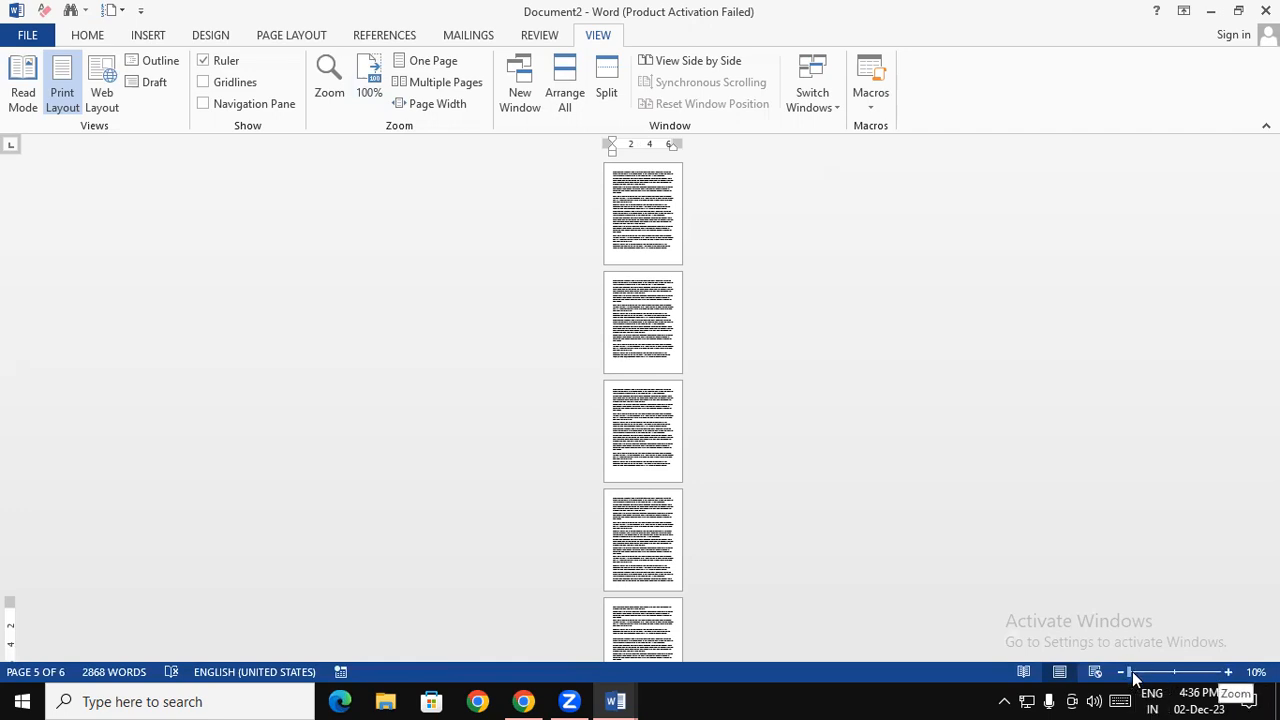
drag(1133, 679, 1219, 673)
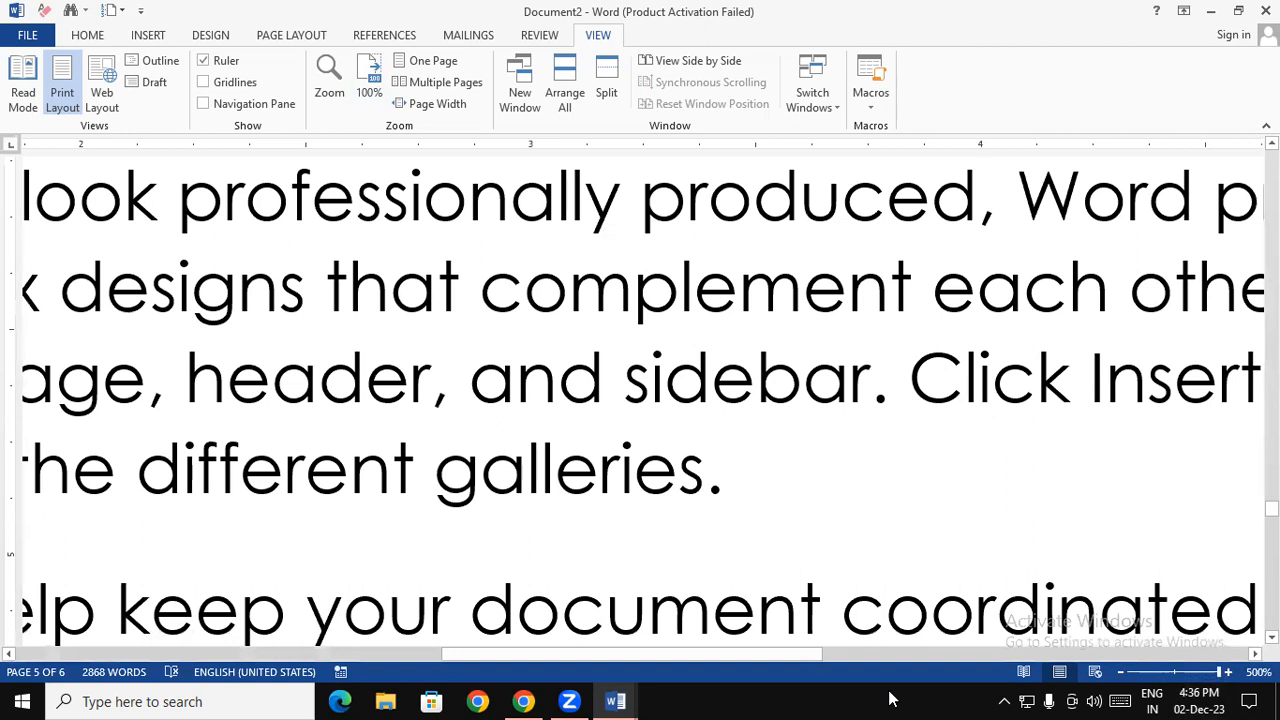
click(368, 80)
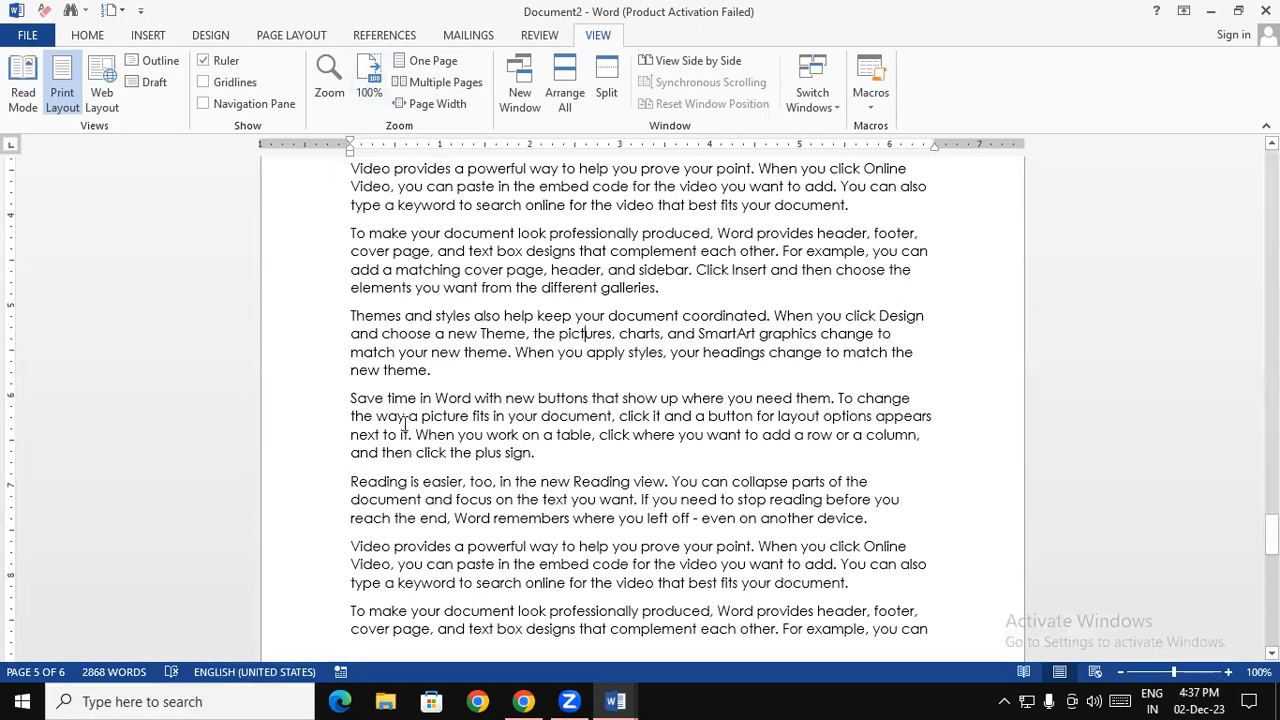
Switch twice through the One Page, Multiple Pages and Page Width views, and return the zoom to 100%
click(431, 64)
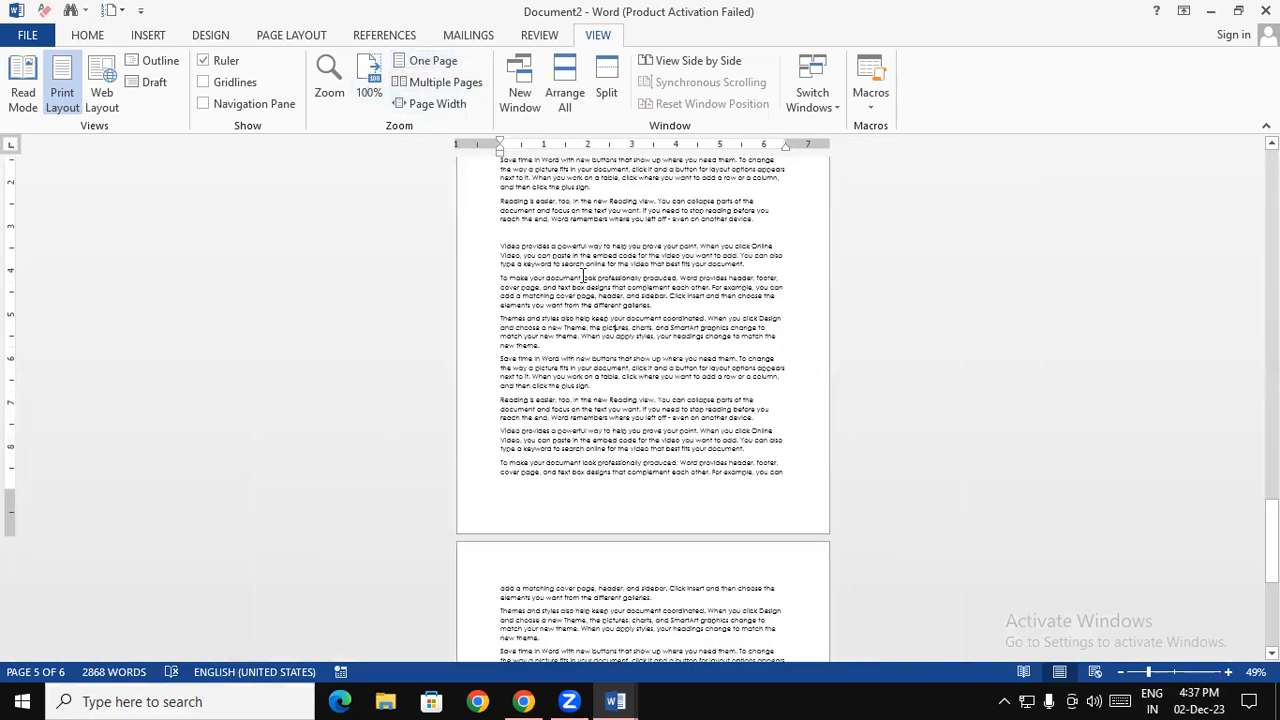
drag(1272, 545, 1272, 185)
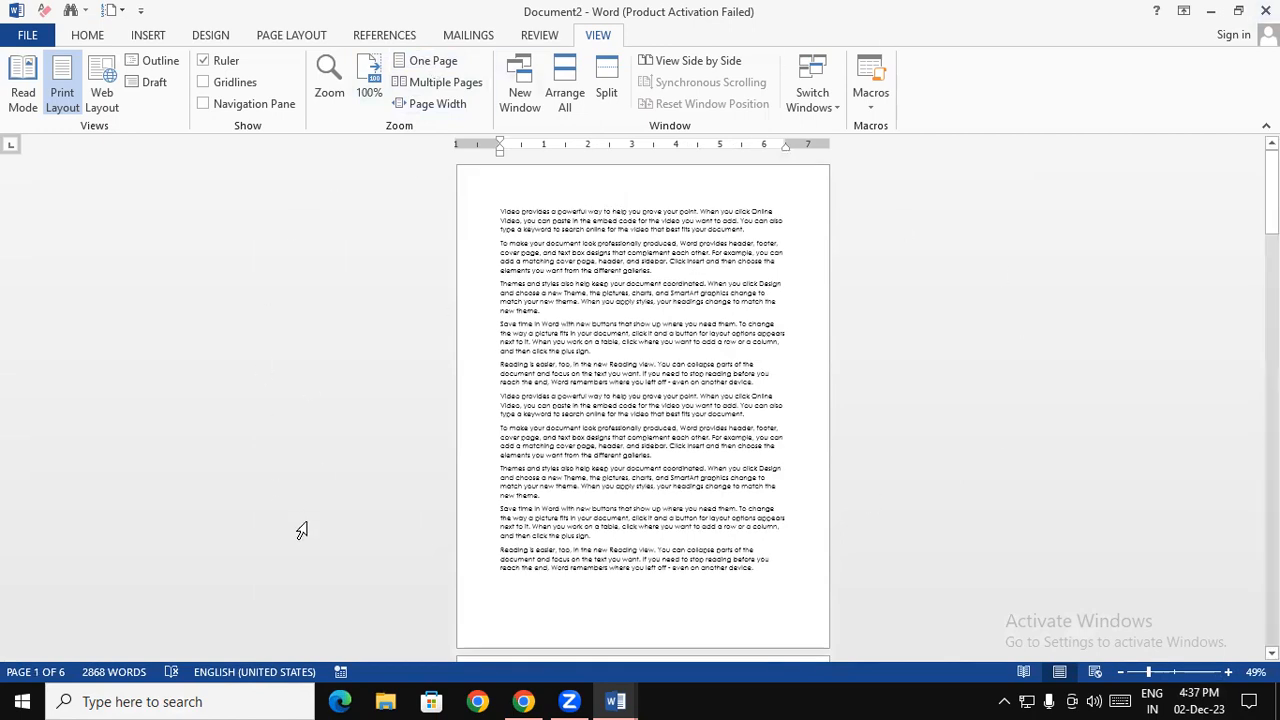
click(450, 82)
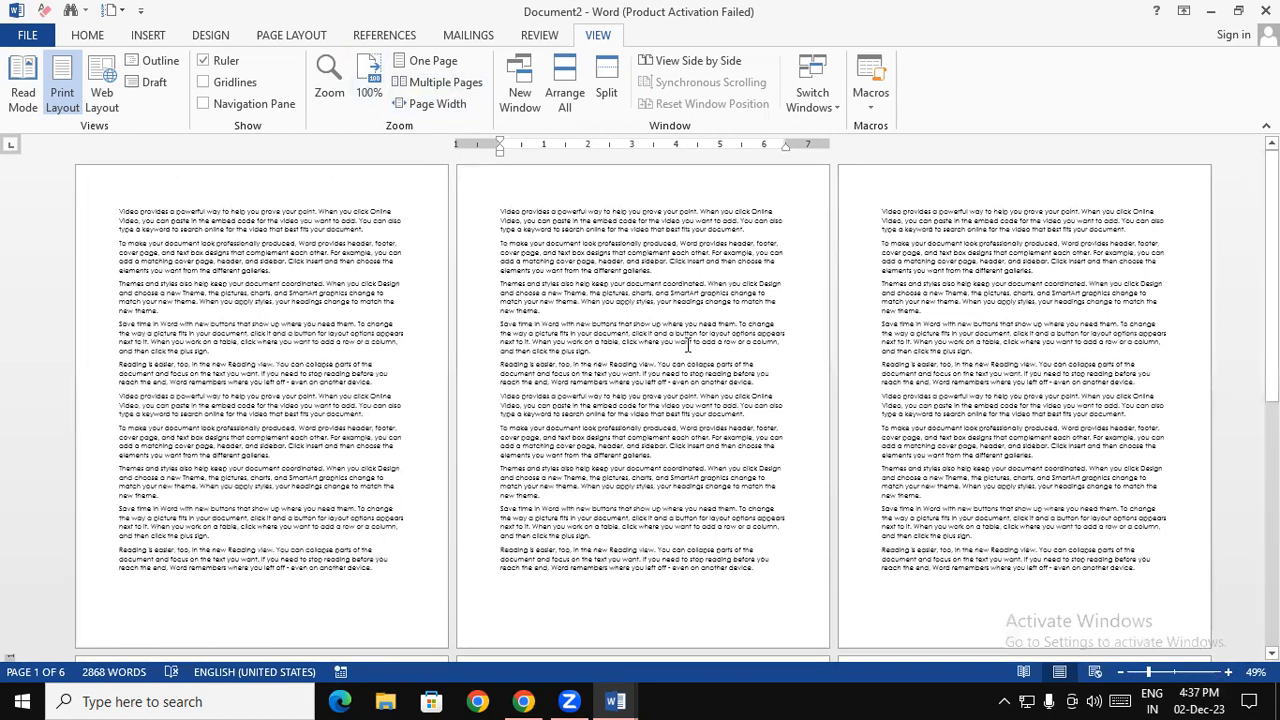
click(436, 104)
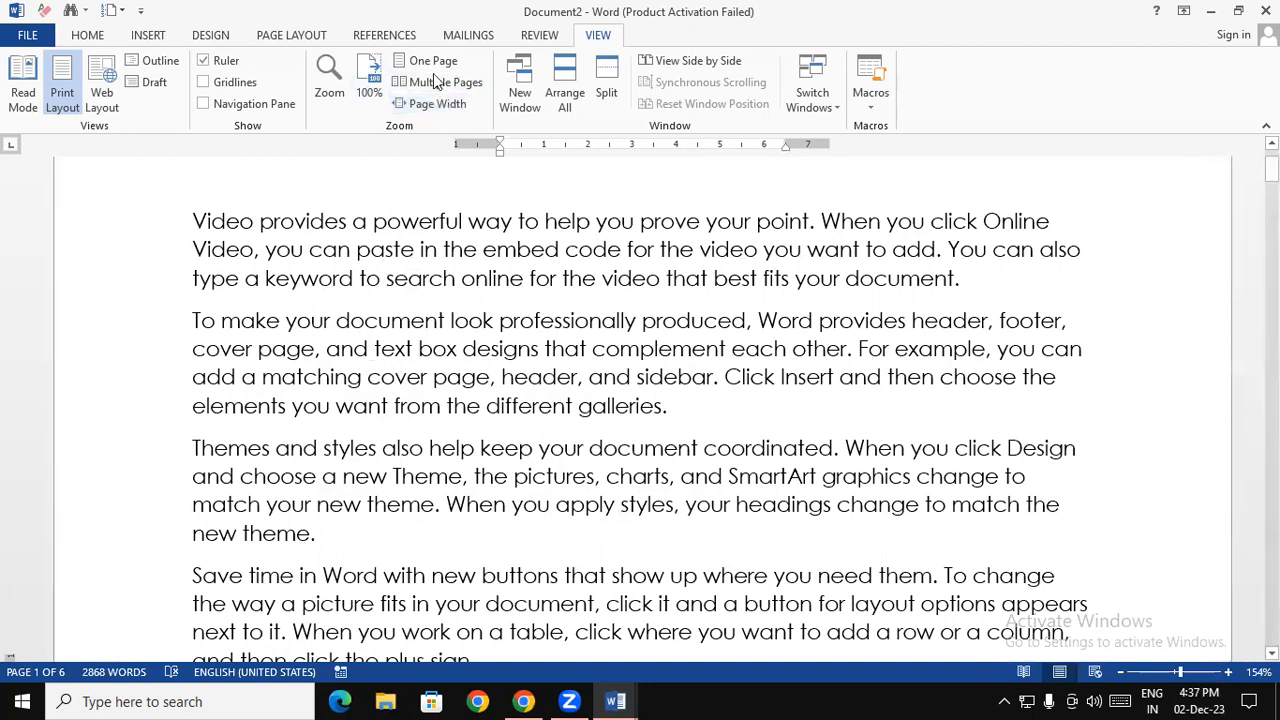
click(428, 60)
click(432, 82)
click(430, 104)
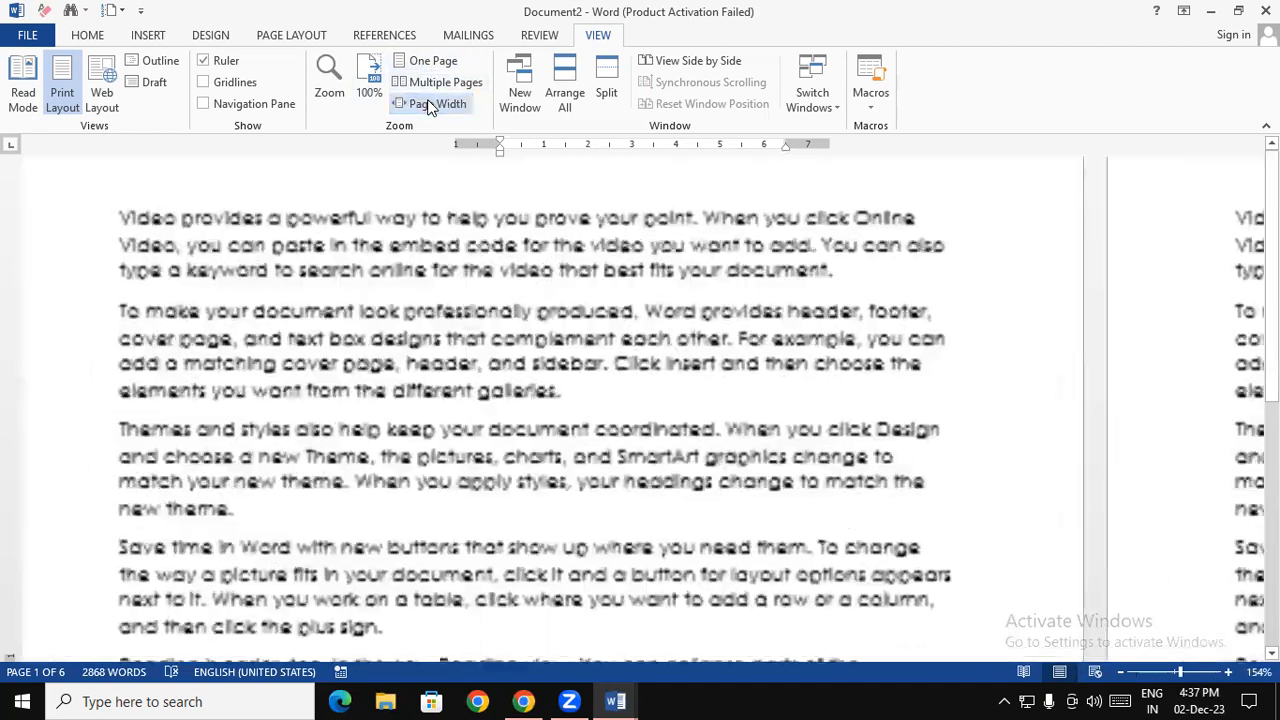
click(369, 92)
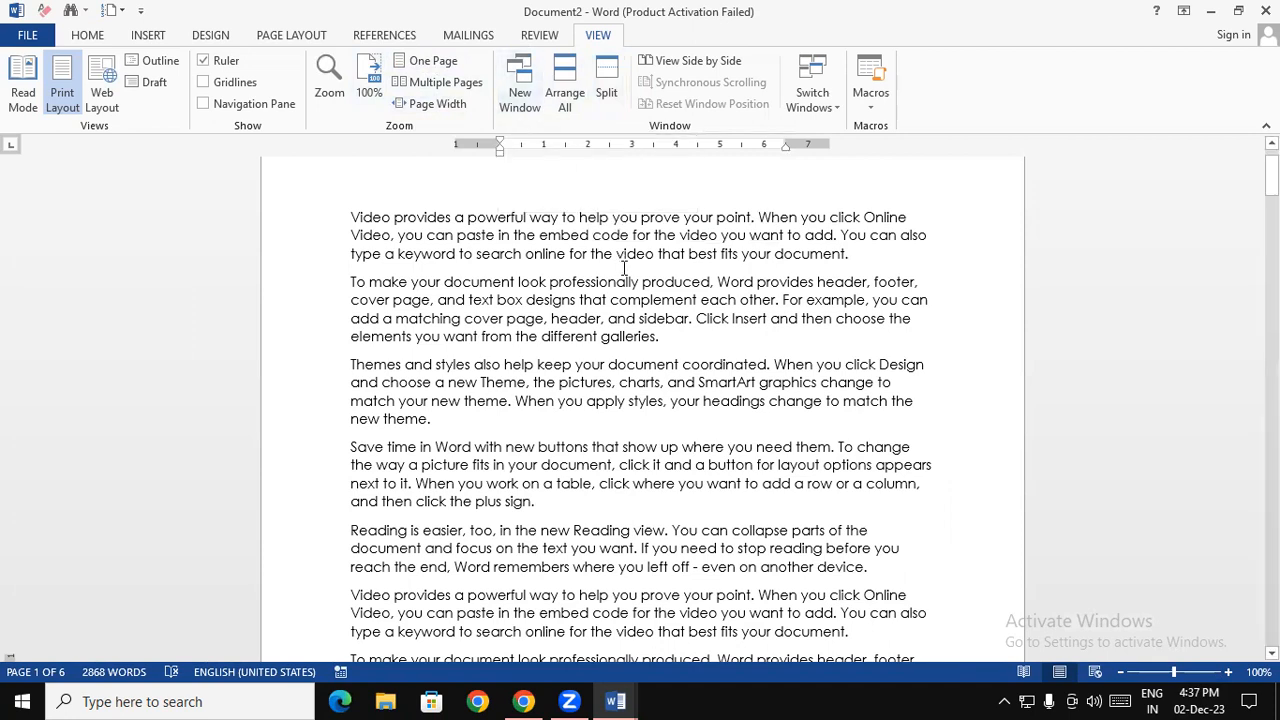
scroll(624, 269, down, 1)
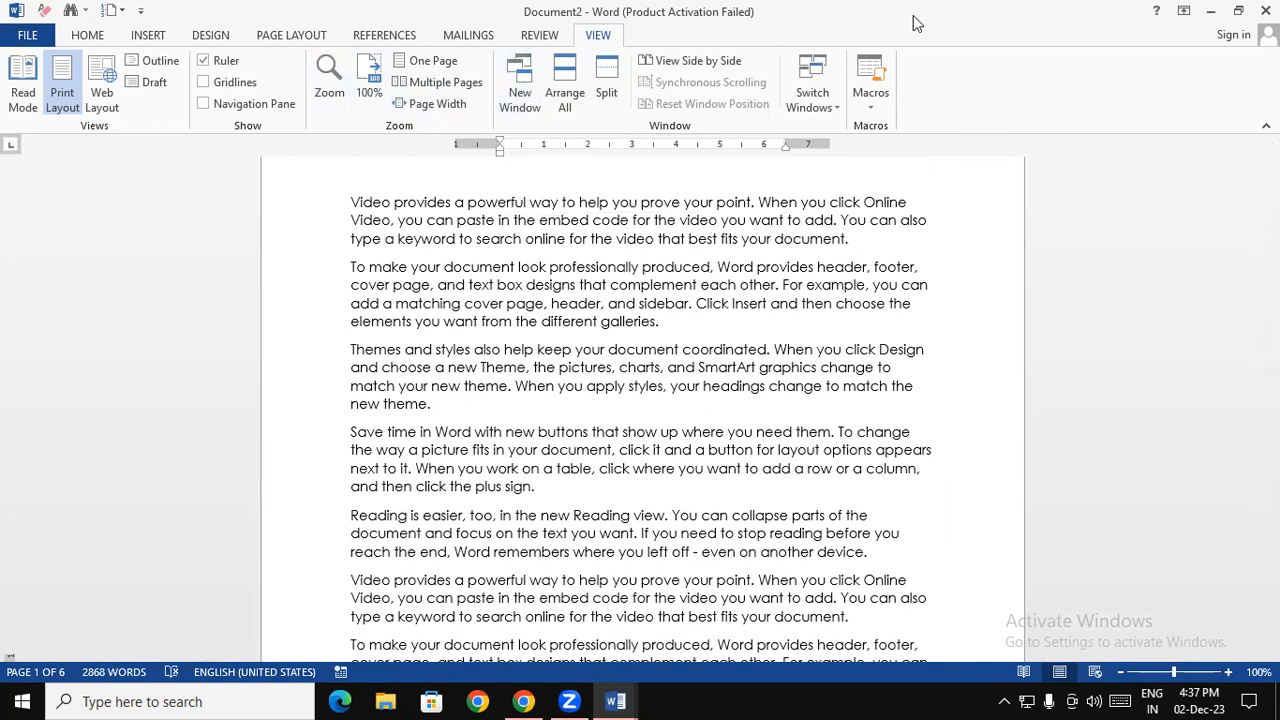
Close Document1 without saving its changes, and take the Document2 window out of its maximized state
click(1265, 11)
click(1265, 11)
click(633, 388)
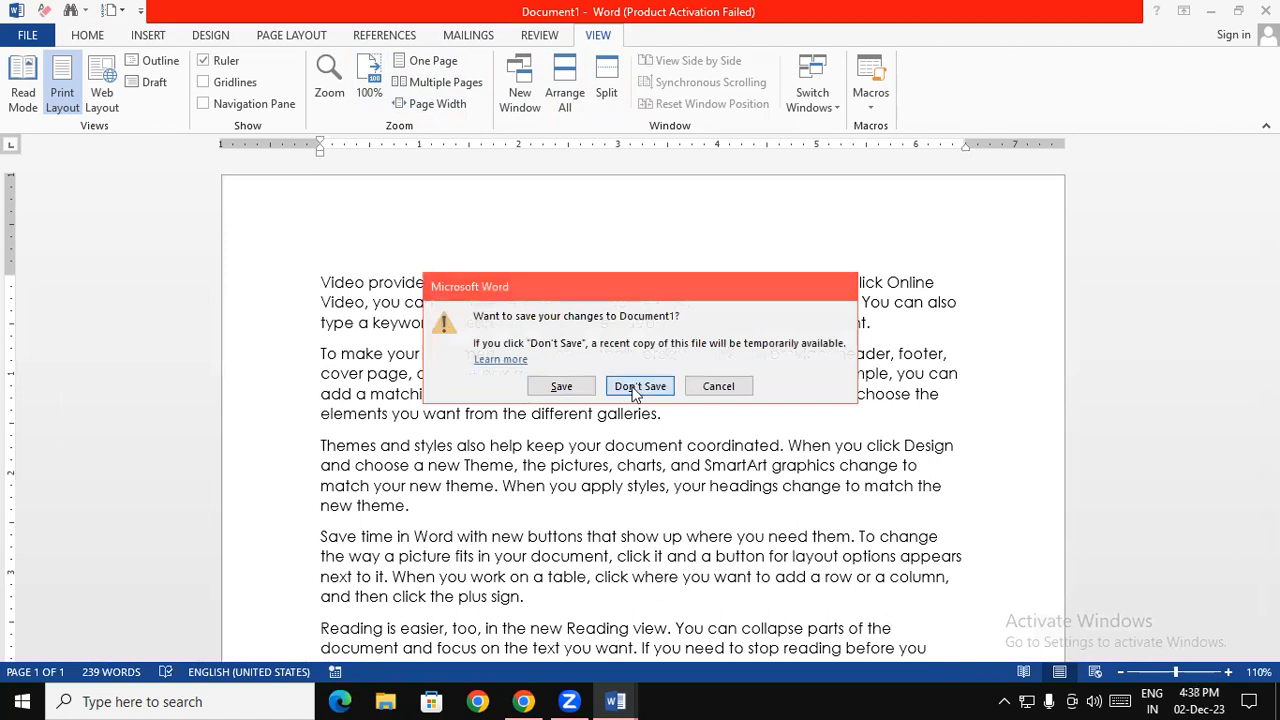
click(1174, 19)
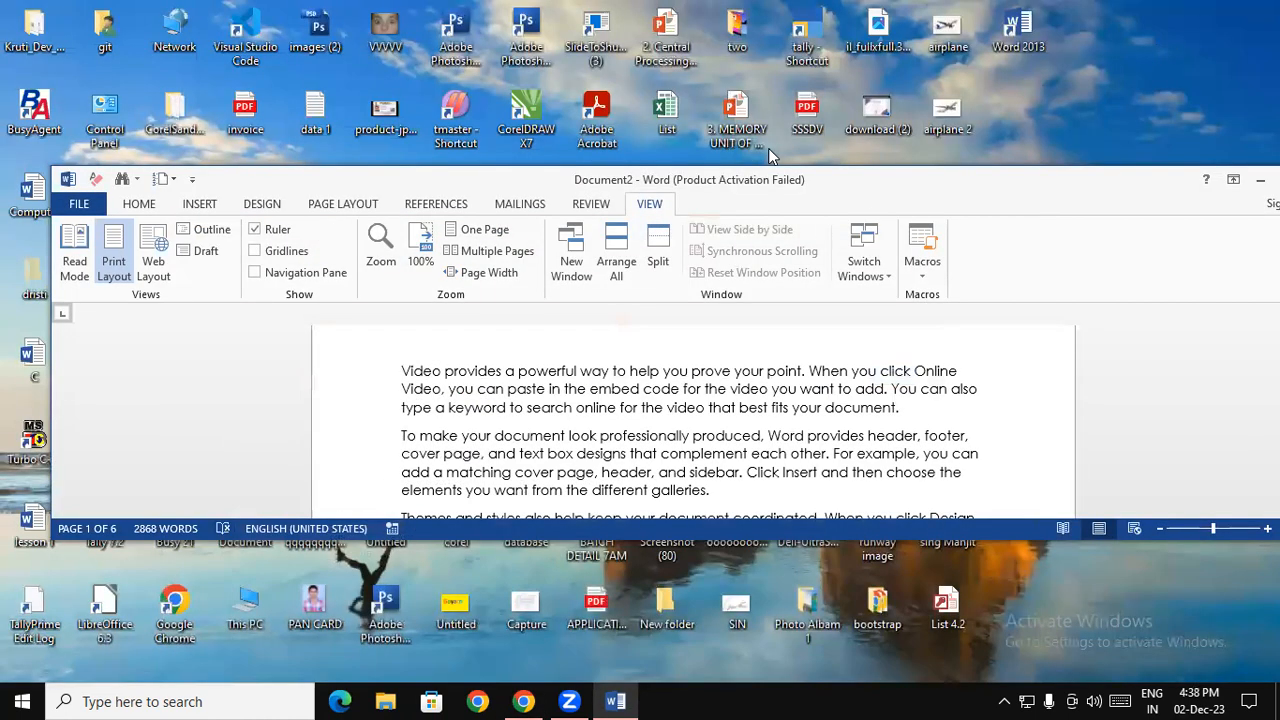
Maximize the Document2 window and open a second window of the same document
drag(770, 156, 764, 1)
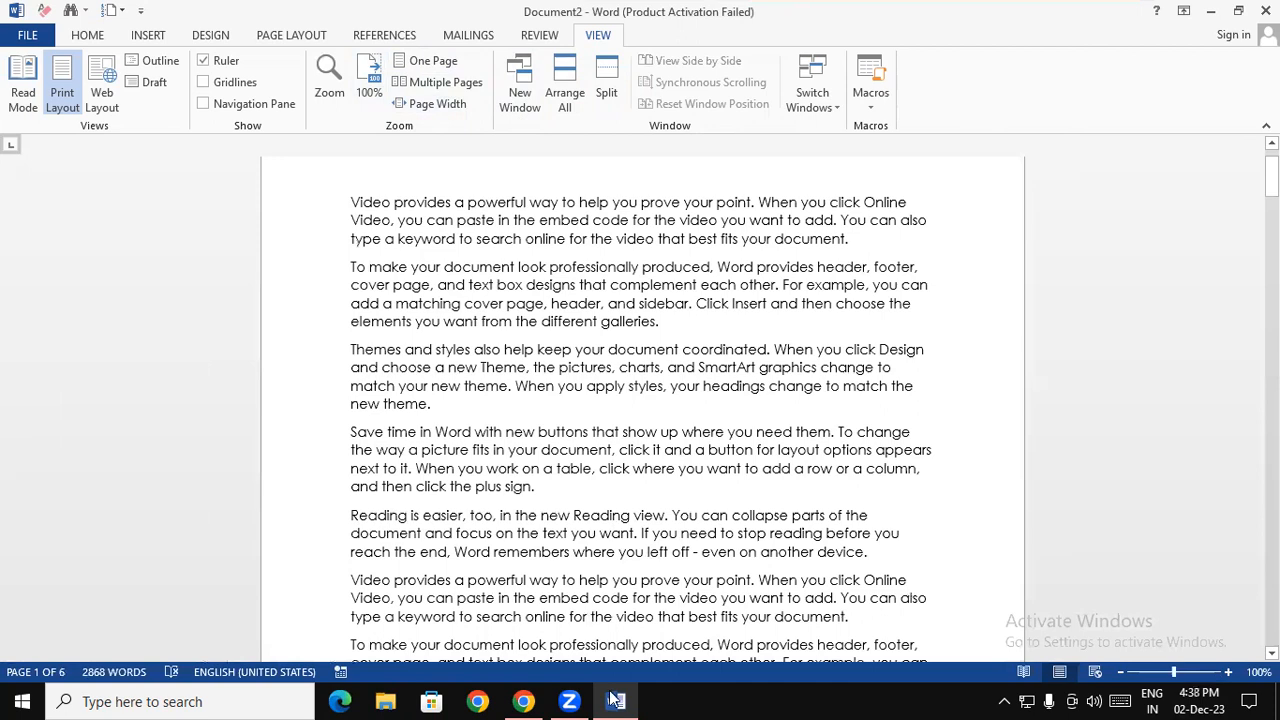
mouse_move(614, 700)
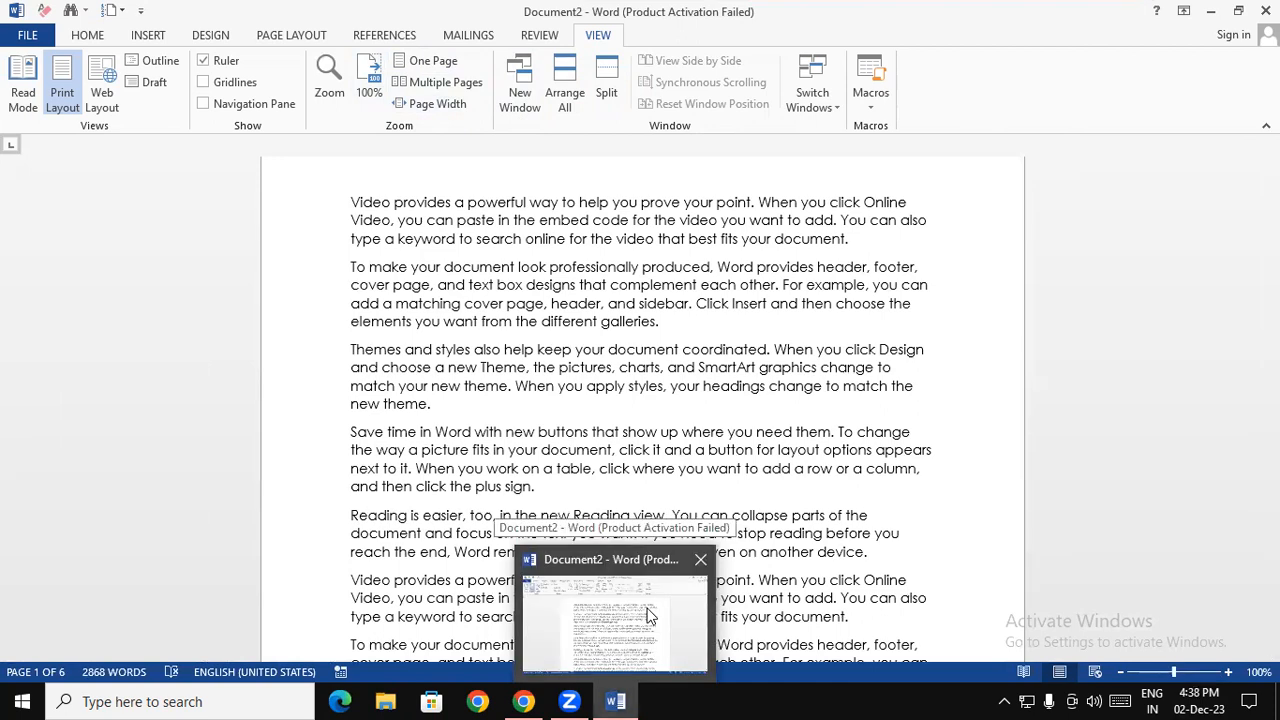
click(648, 614)
click(520, 88)
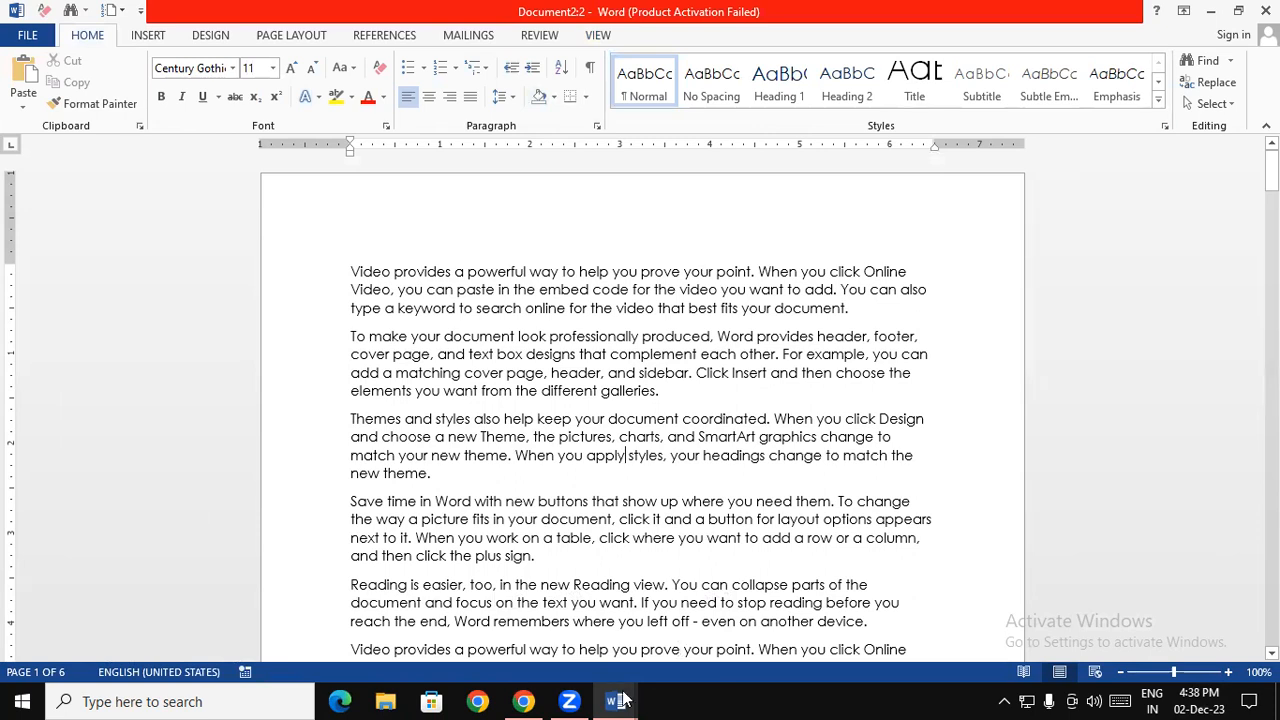
Switch to Document2:1, select its first four paragraphs, and open a third window of the document
mouse_move(622, 700)
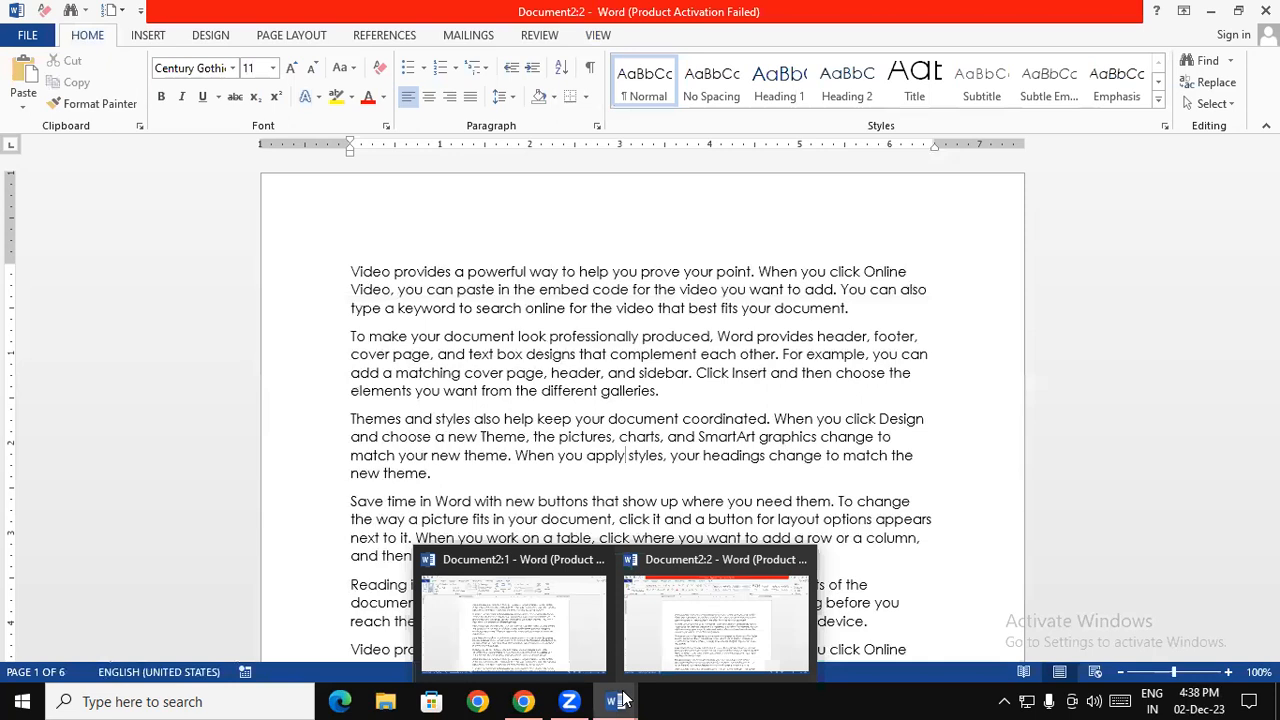
click(525, 640)
drag(355, 207, 763, 486)
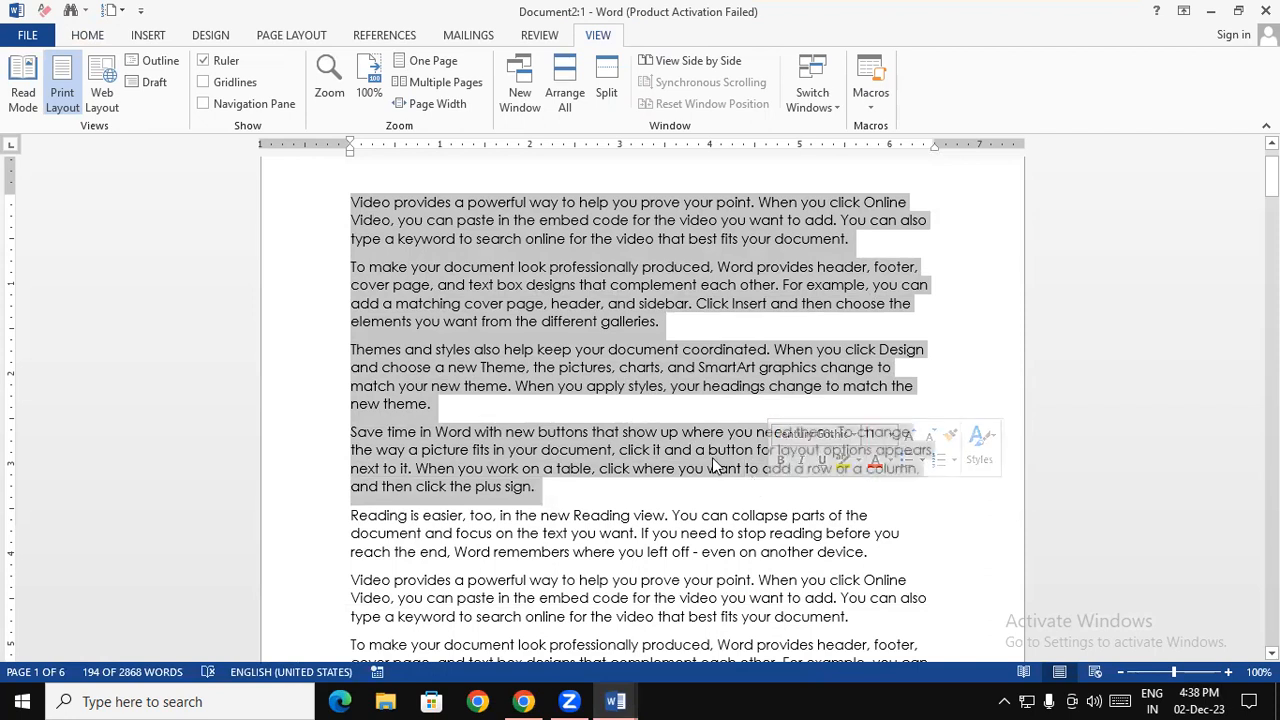
click(520, 92)
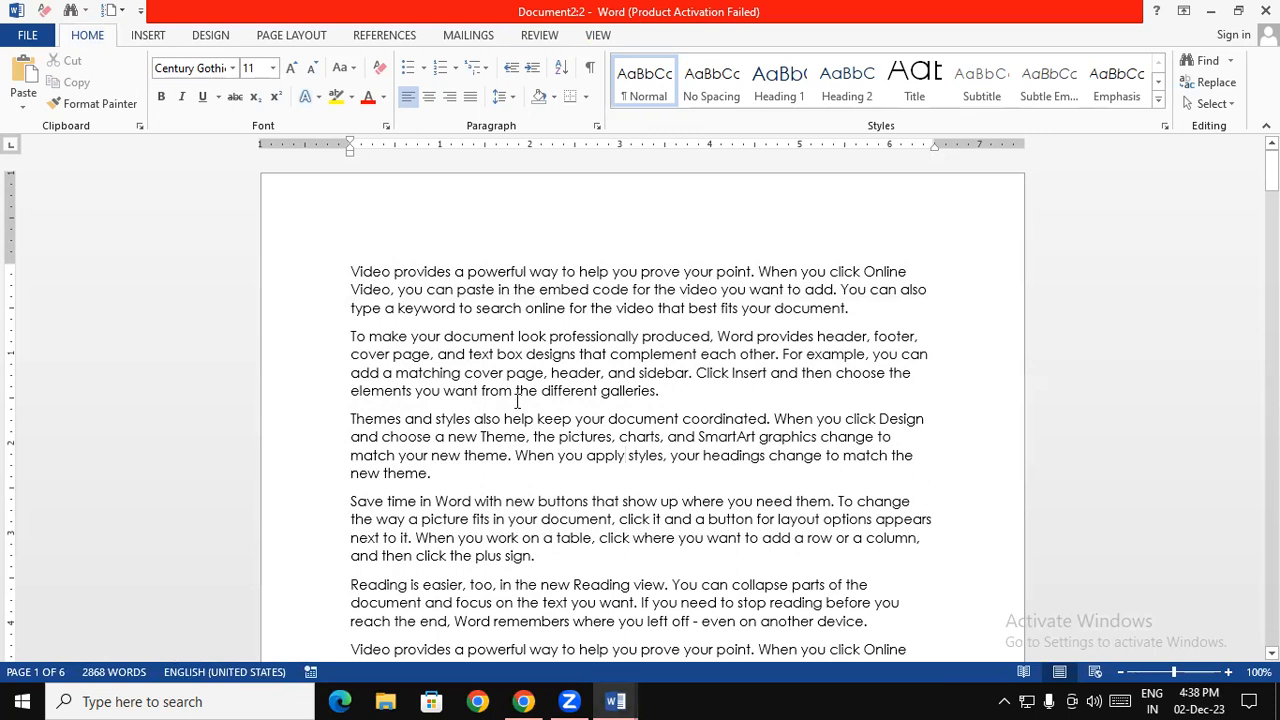
Stack all three open windows with Arrange All, scroll through Document2:3, and maximize that window
click(588, 34)
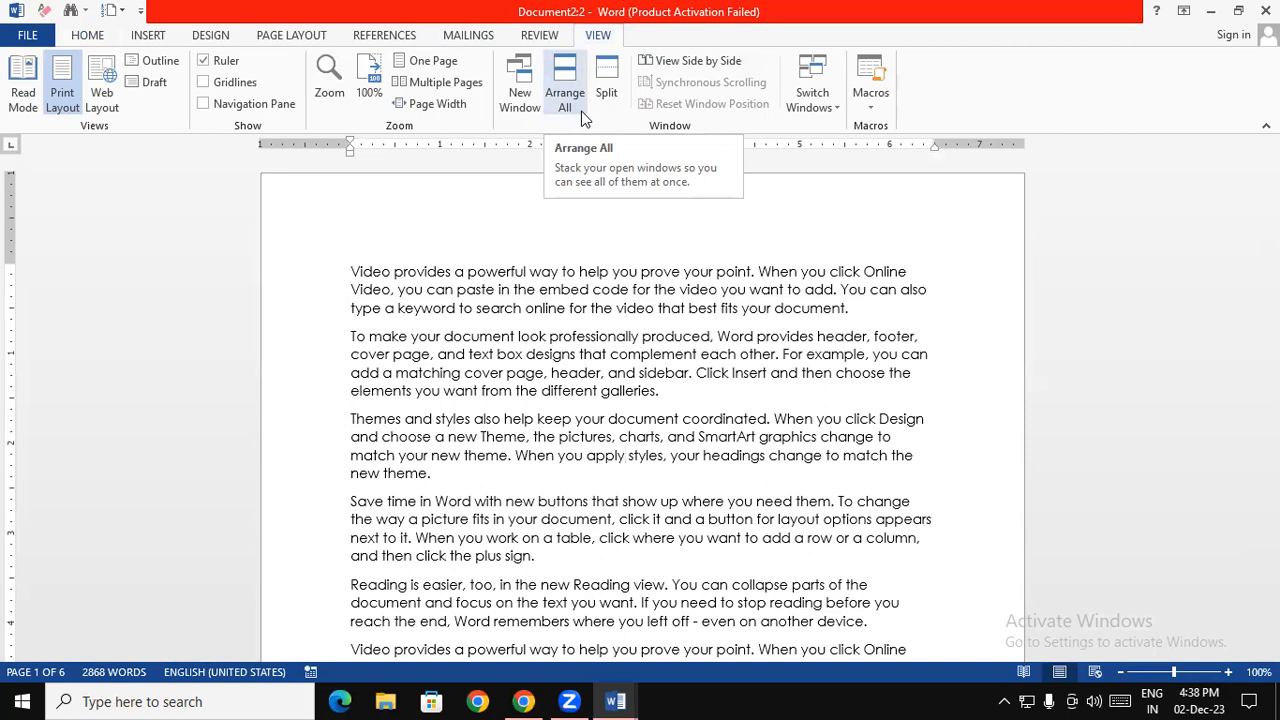
click(582, 105)
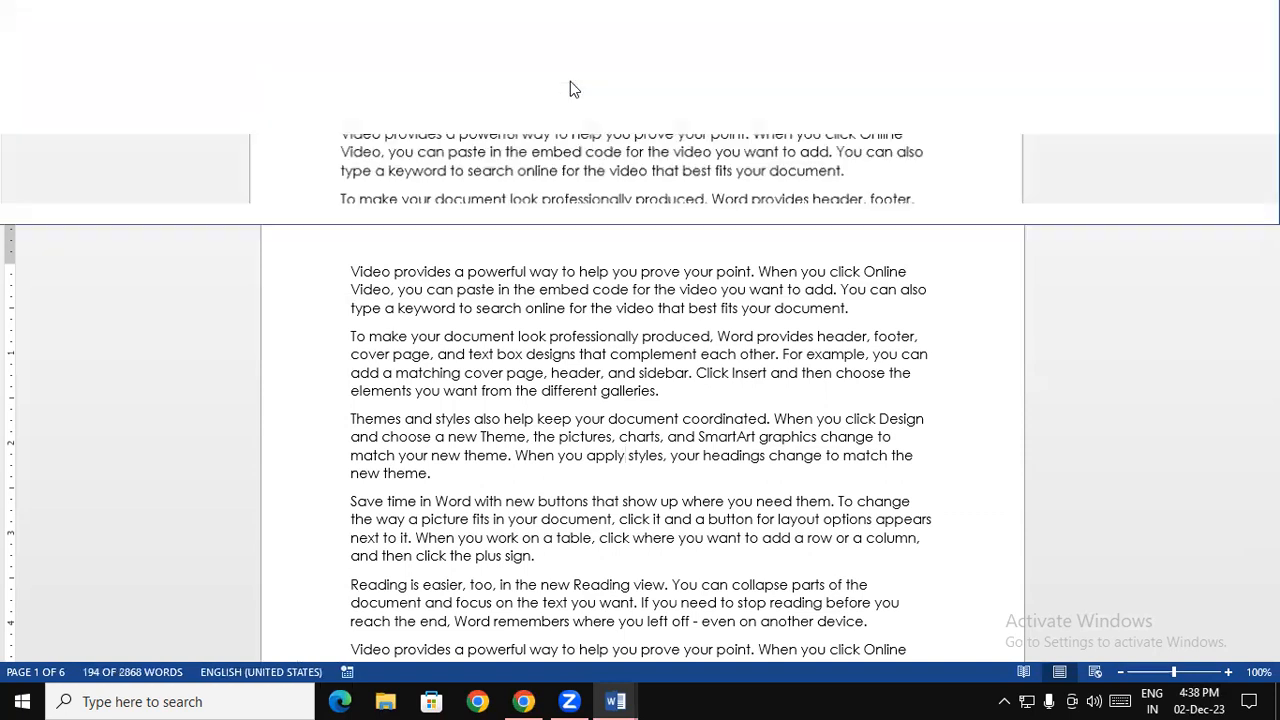
scroll(571, 80, down, 1)
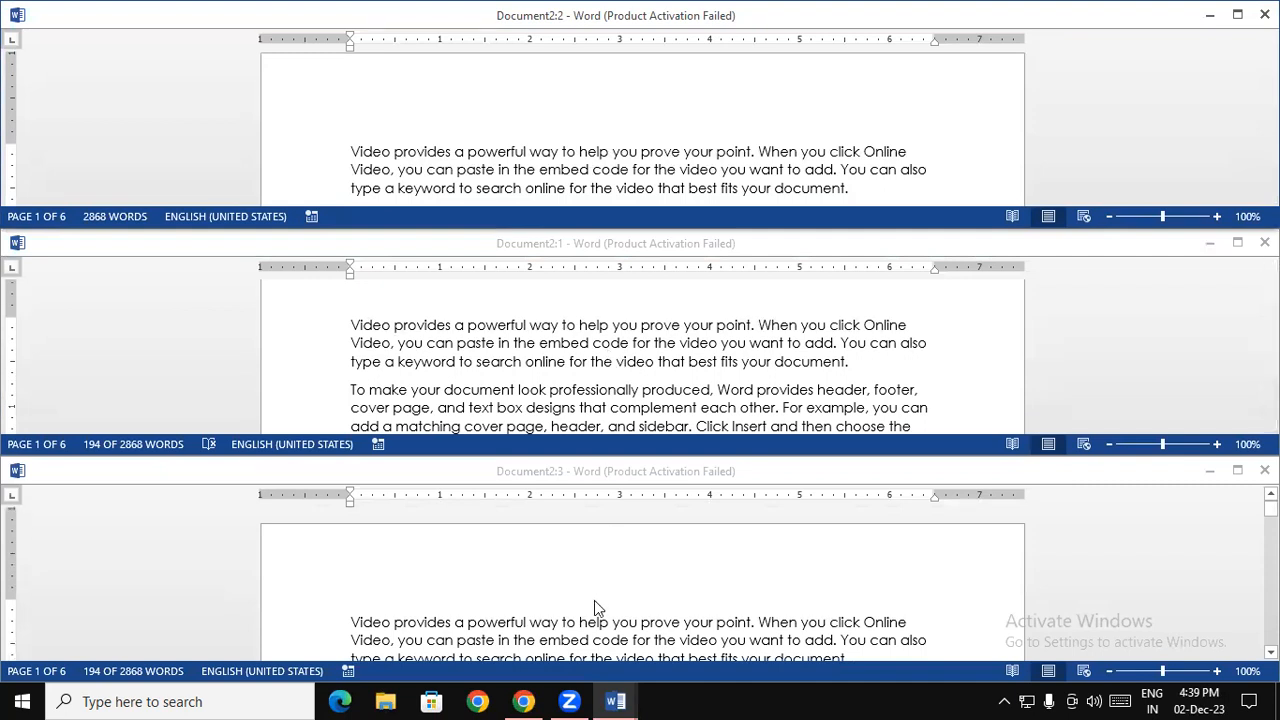
scroll(594, 602, down, 1)
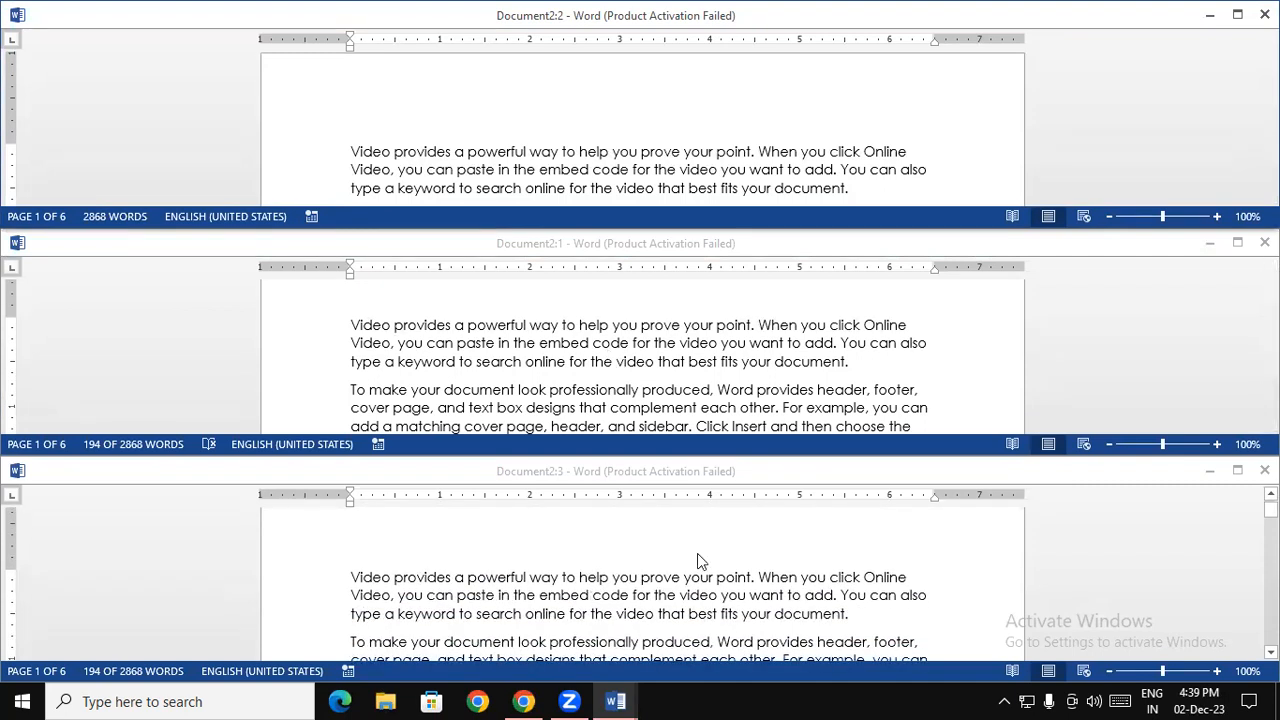
drag(830, 471, 807, 8)
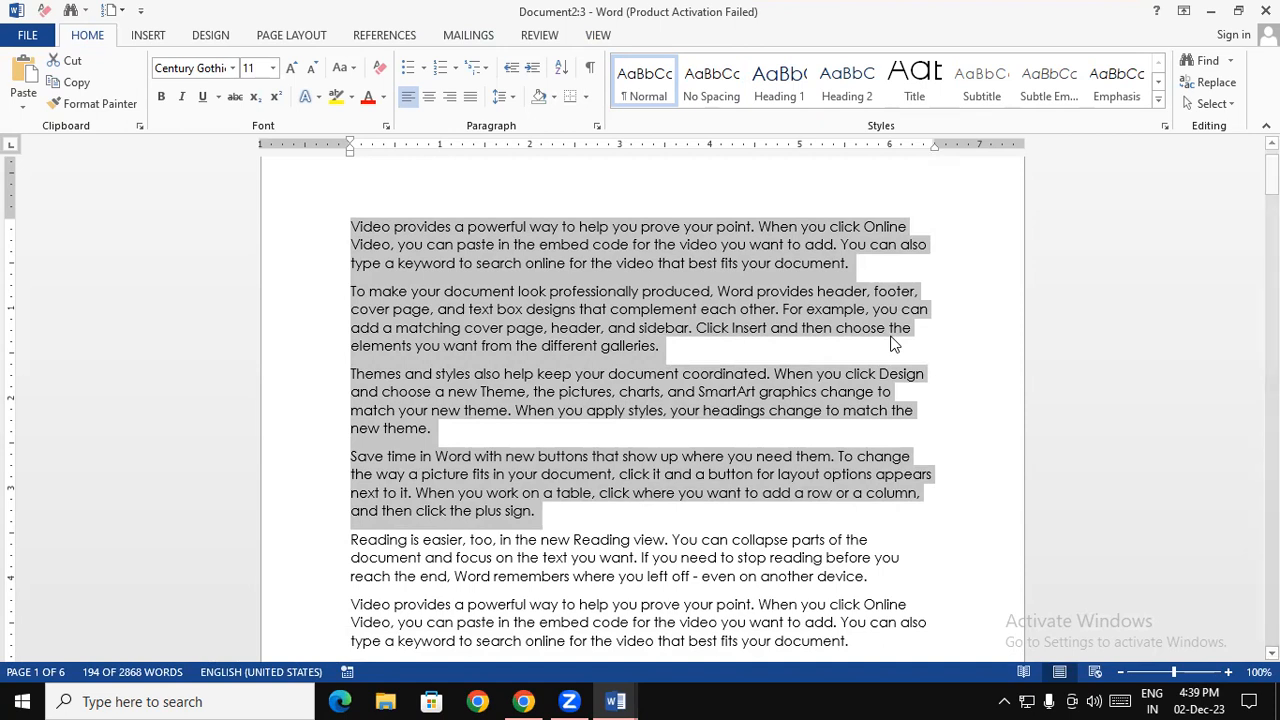
Deselect the text, split Document2:3 into two panes, scroll the upper pane down and back, and remove the split
click(607, 40)
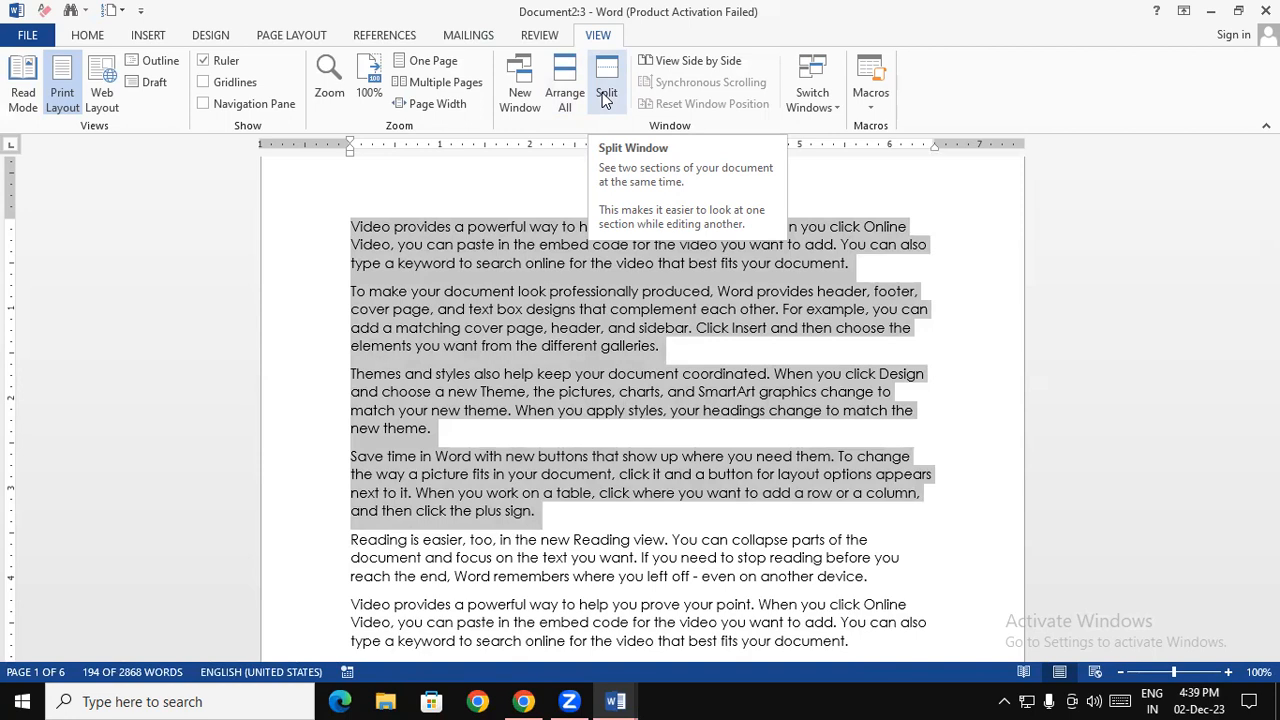
click(569, 519)
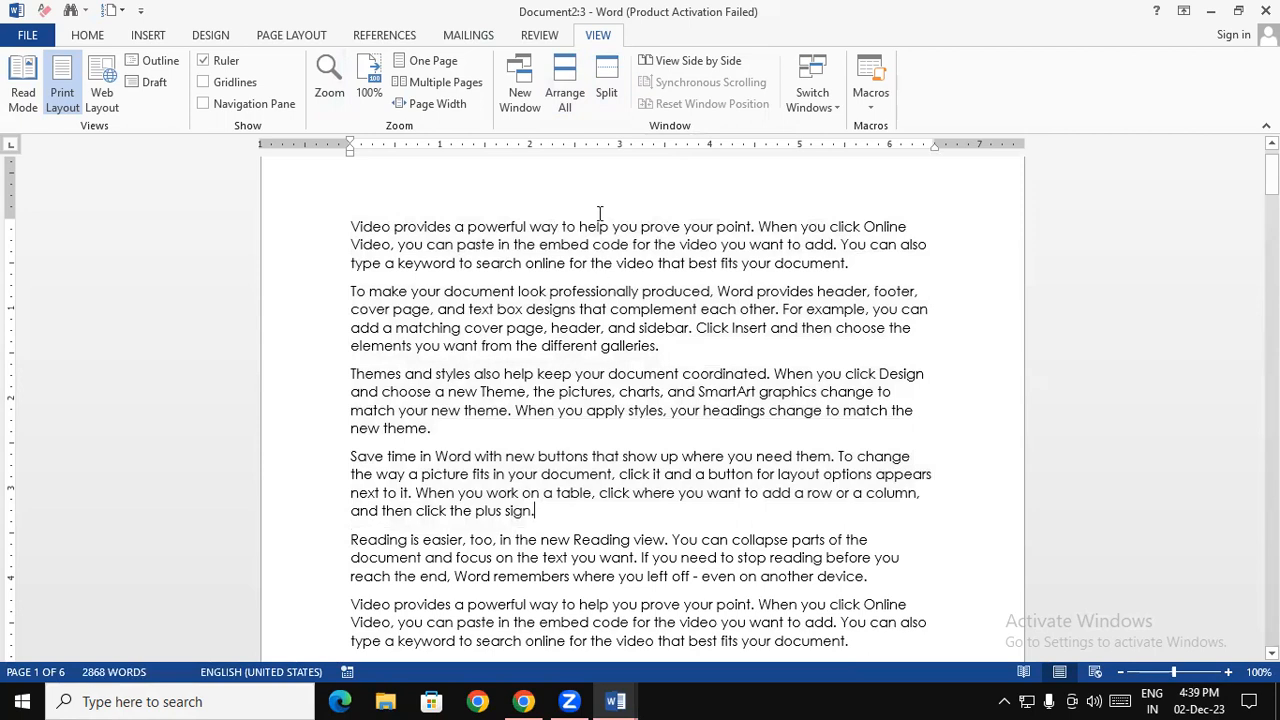
click(607, 92)
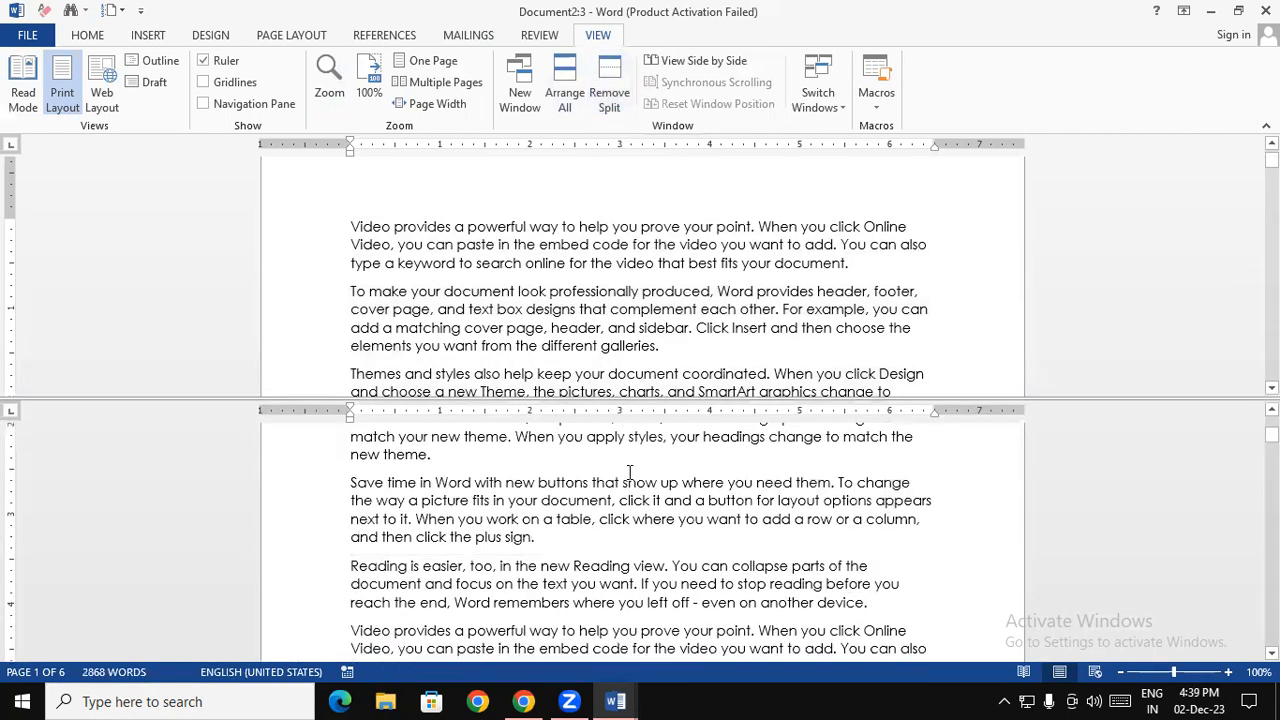
scroll(932, 259, down, 4)
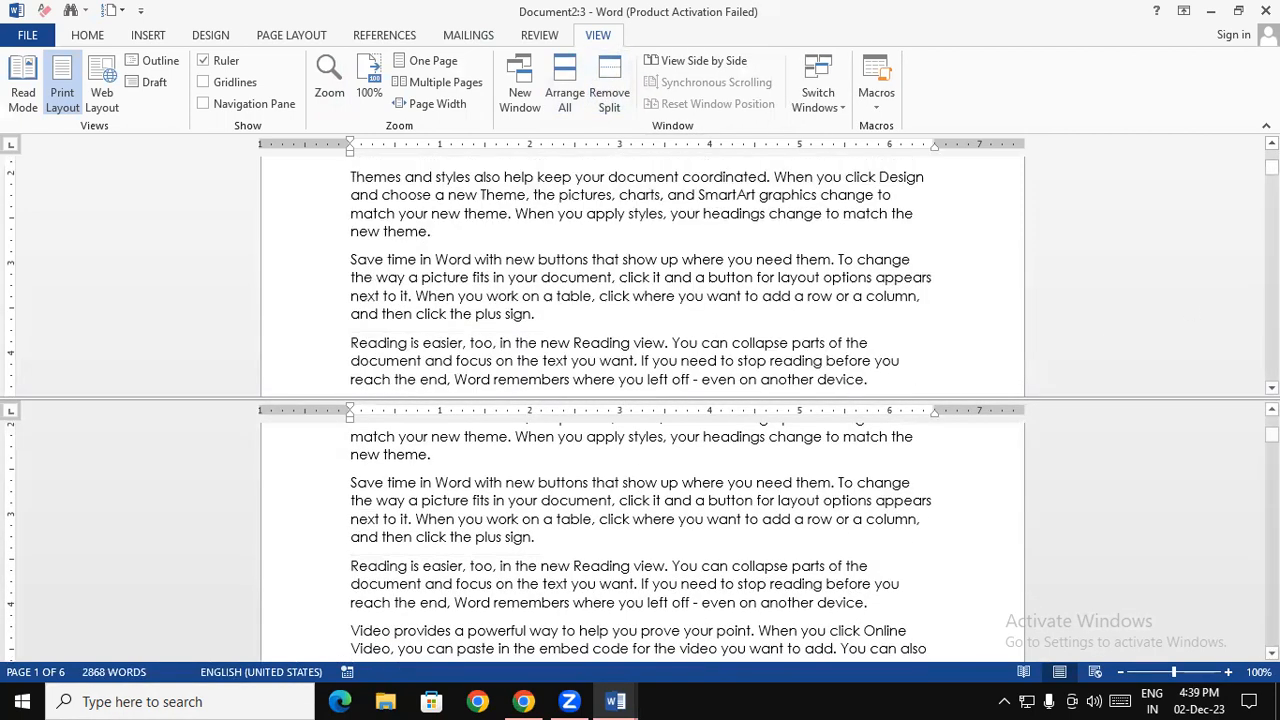
scroll(932, 259, up, 8)
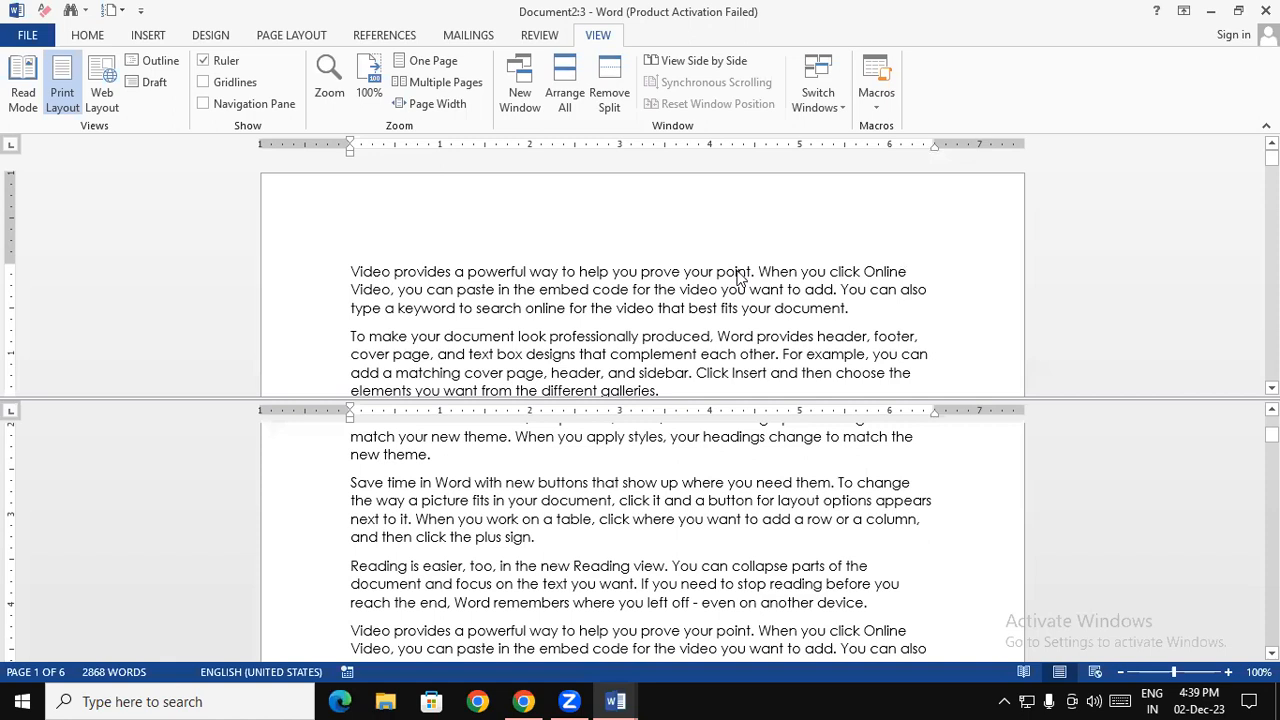
click(601, 112)
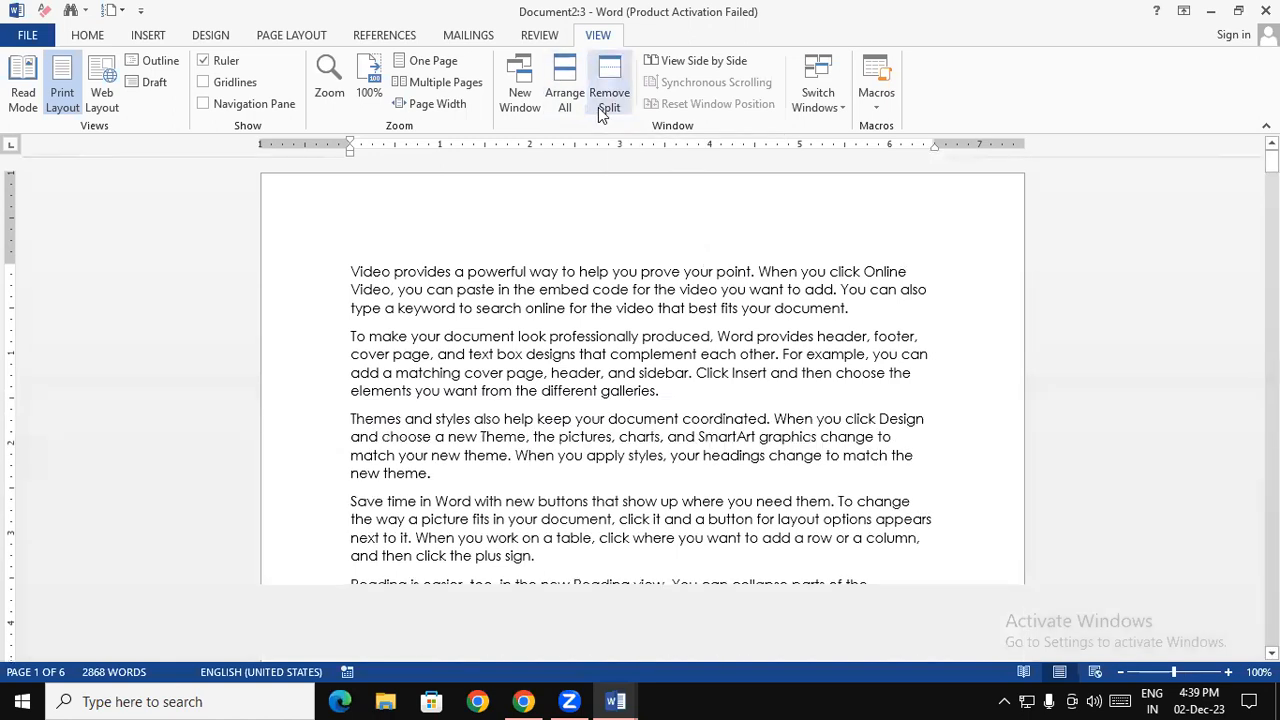
click(601, 112)
click(601, 112)
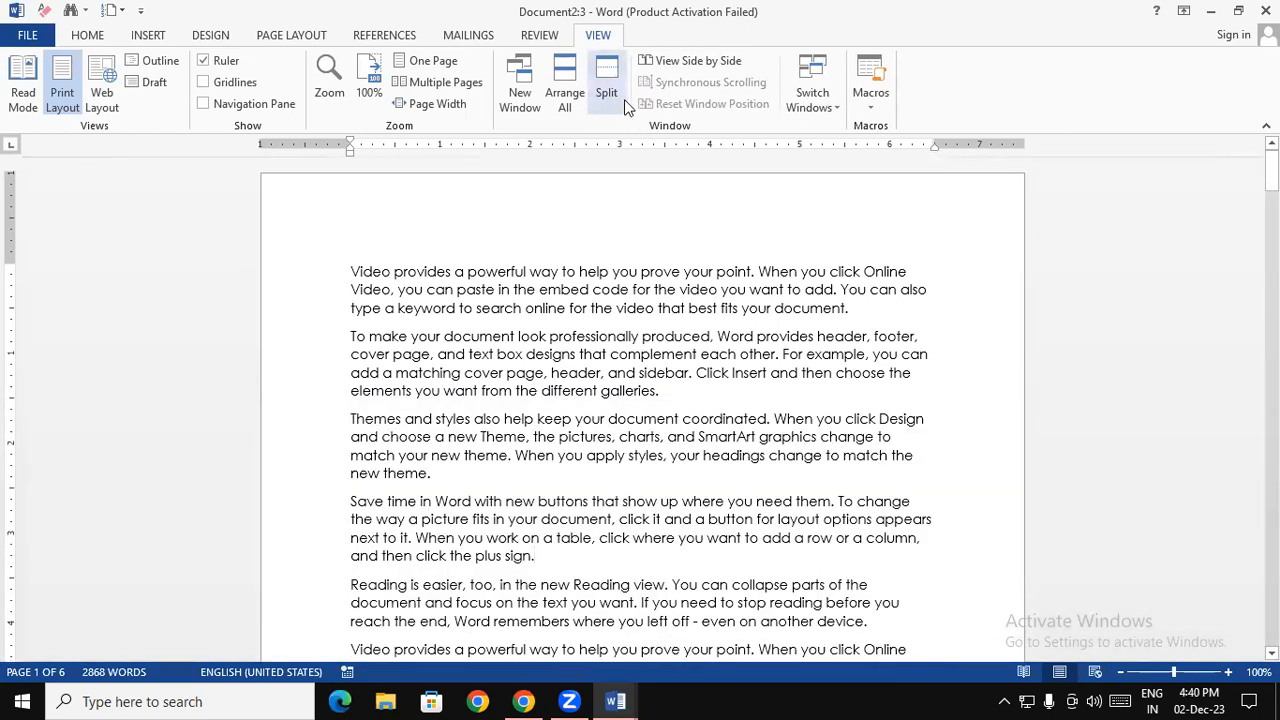
View Document2:3 side by side with Document2:2, and maximize the Document2:3 window
click(672, 66)
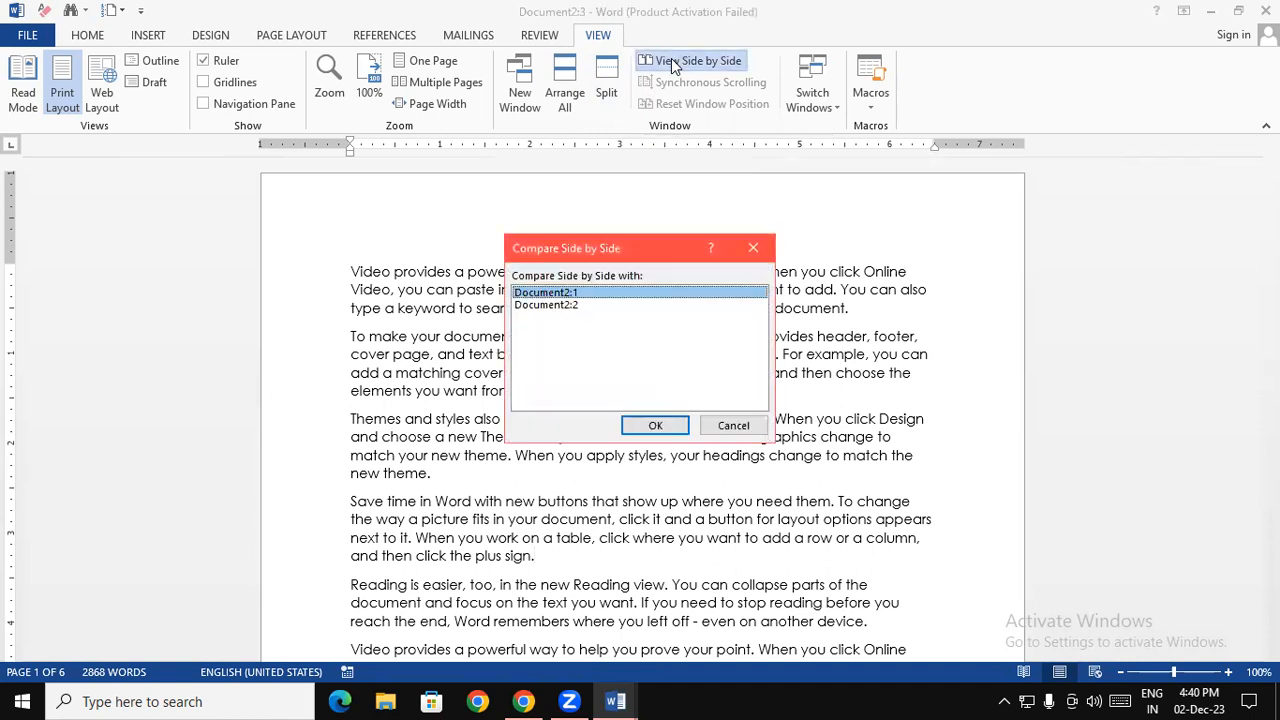
click(583, 302)
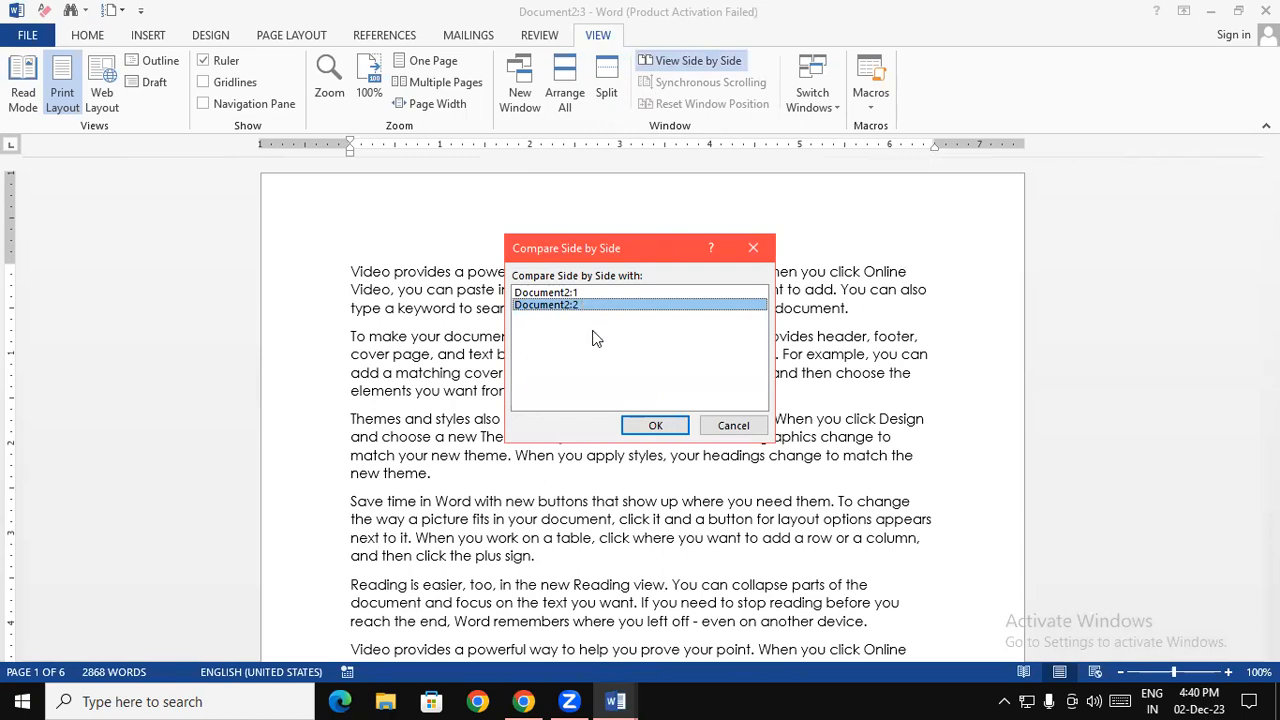
click(632, 425)
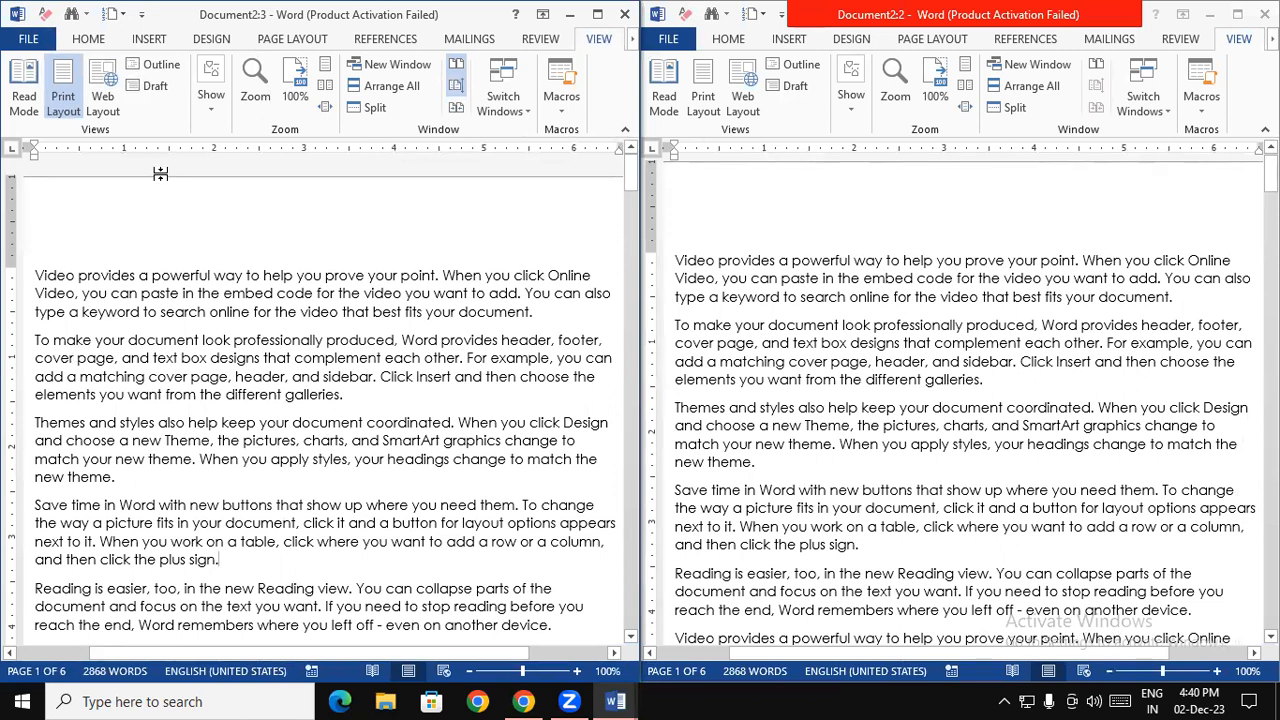
click(597, 14)
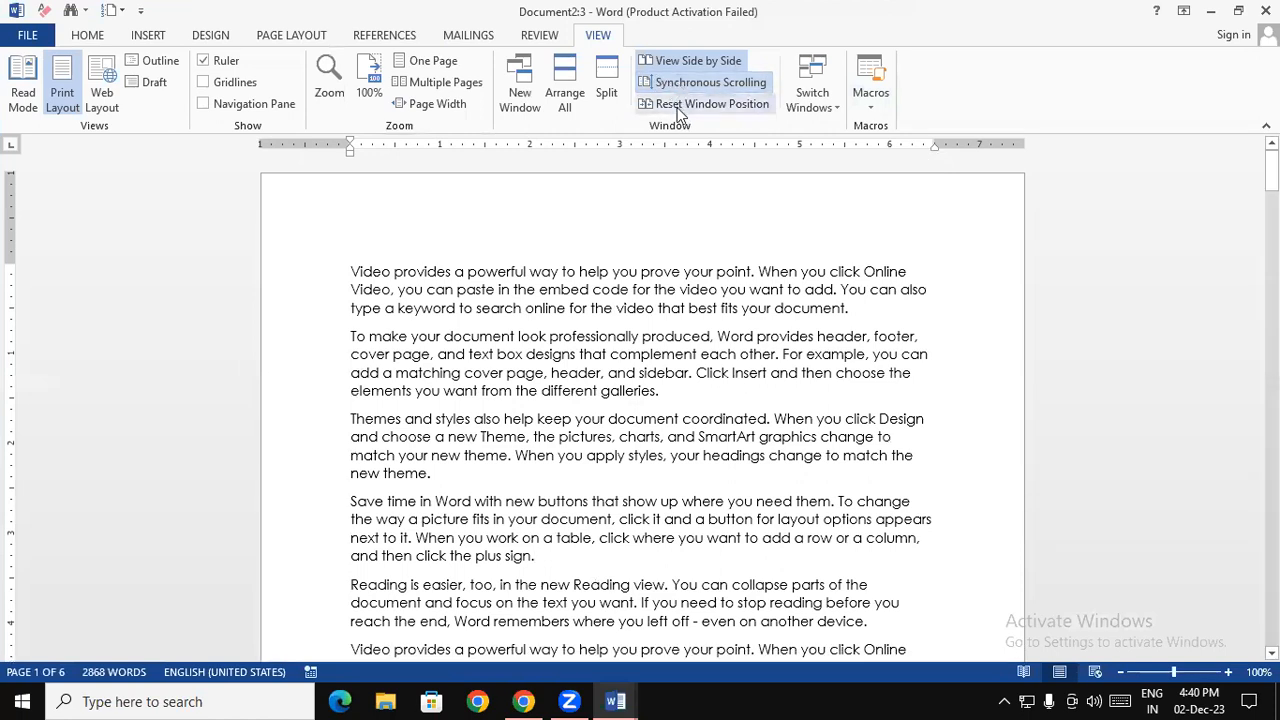
Restore the equal side-by-side layout twice with Reset Window Position, maximizing Document2:3 again each time
click(677, 107)
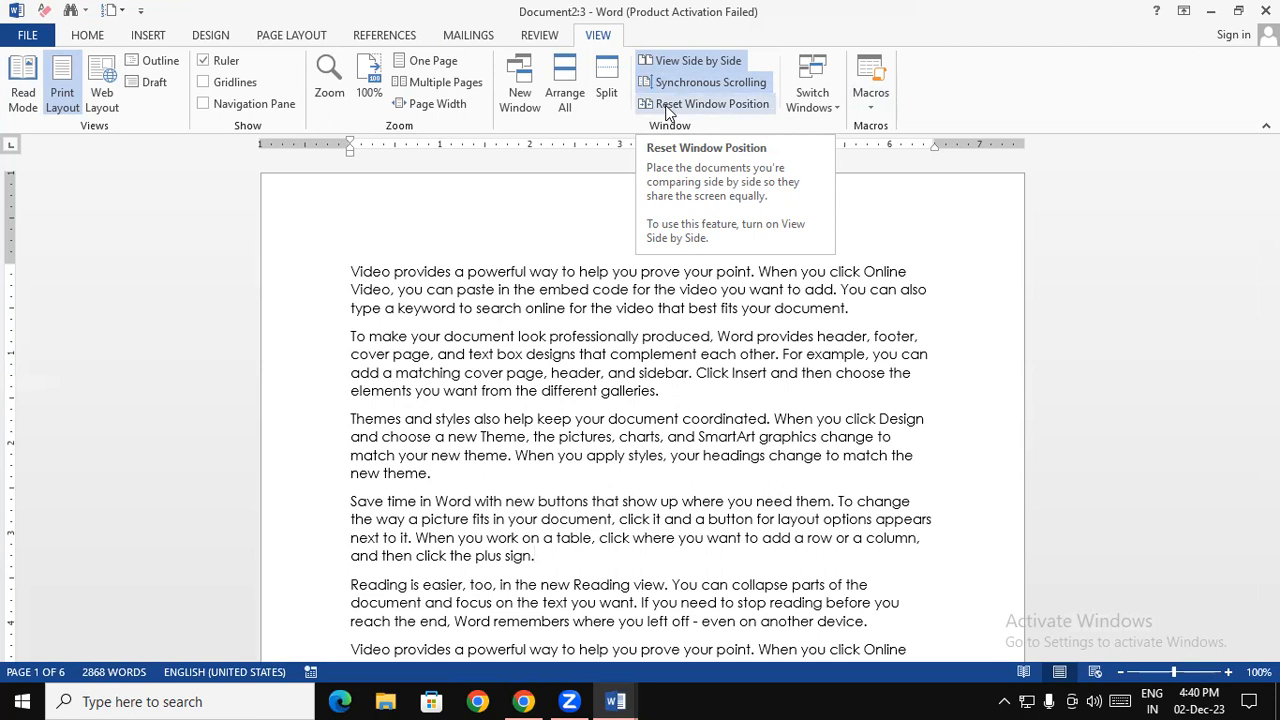
click(667, 105)
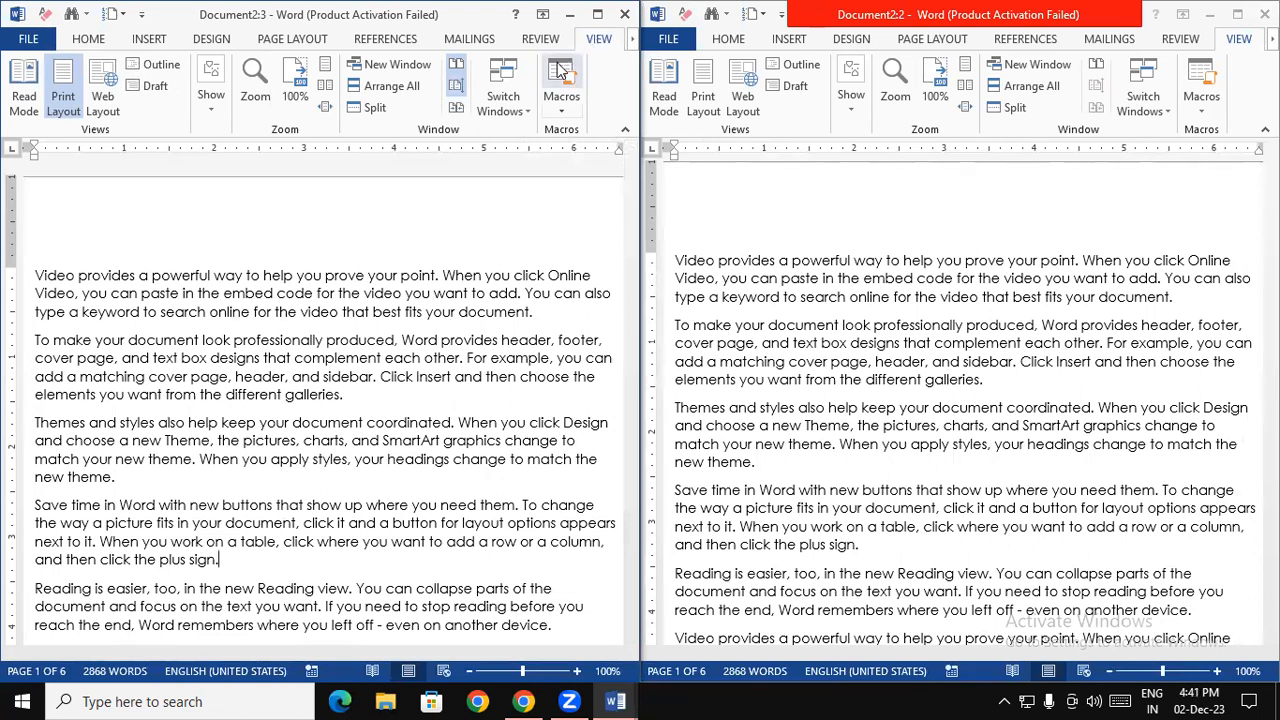
click(598, 15)
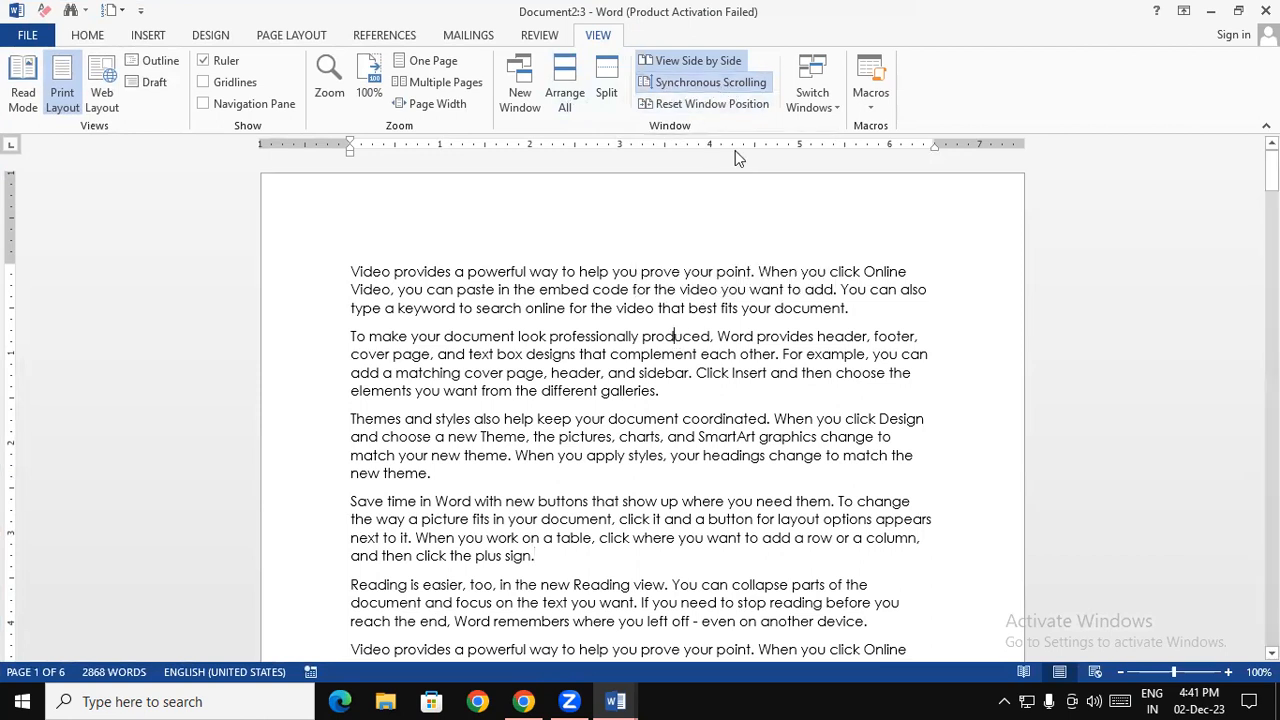
click(718, 107)
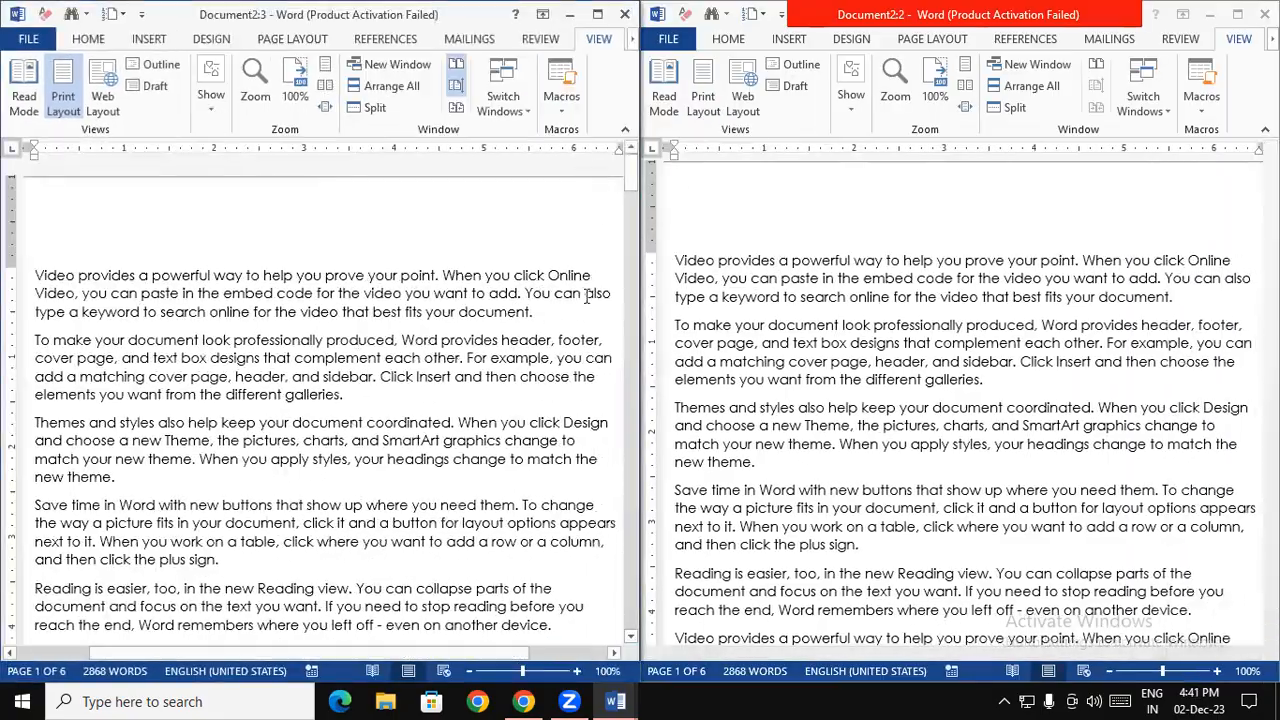
mouse_move(631, 190)
mouse_down()
mouse_move(632, 287)
mouse_move(631, 174)
mouse_up()
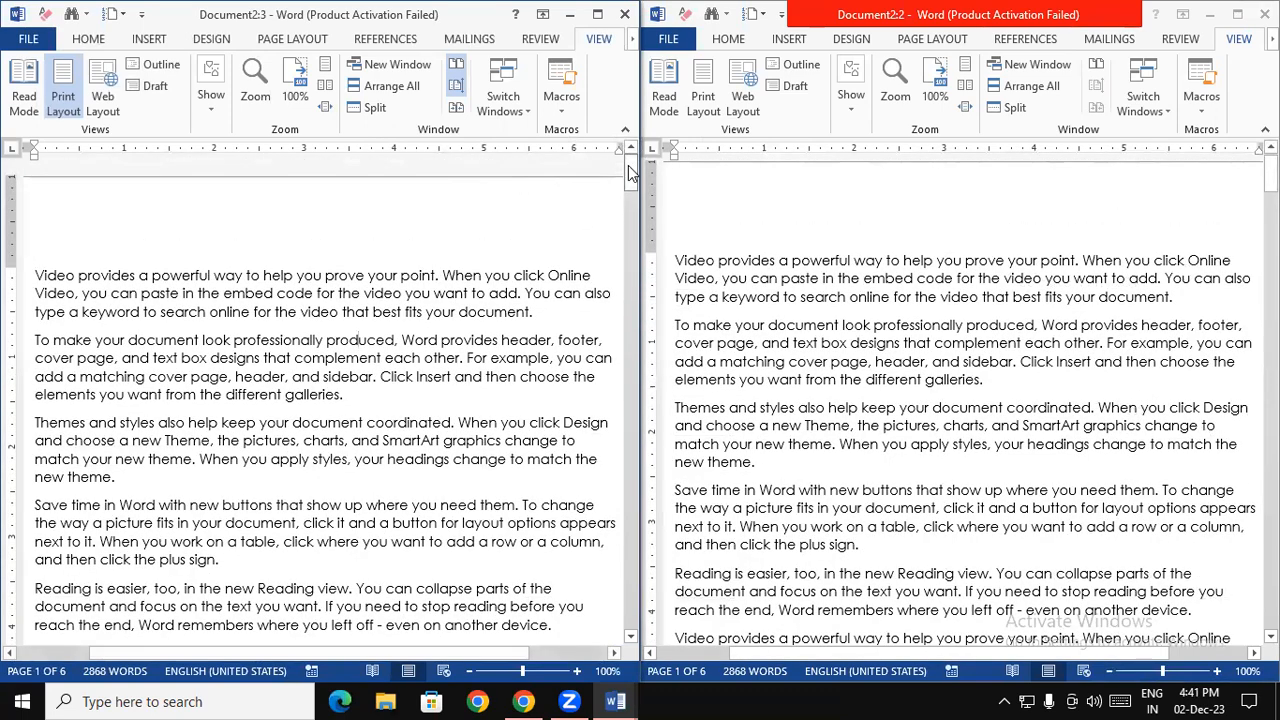
click(597, 14)
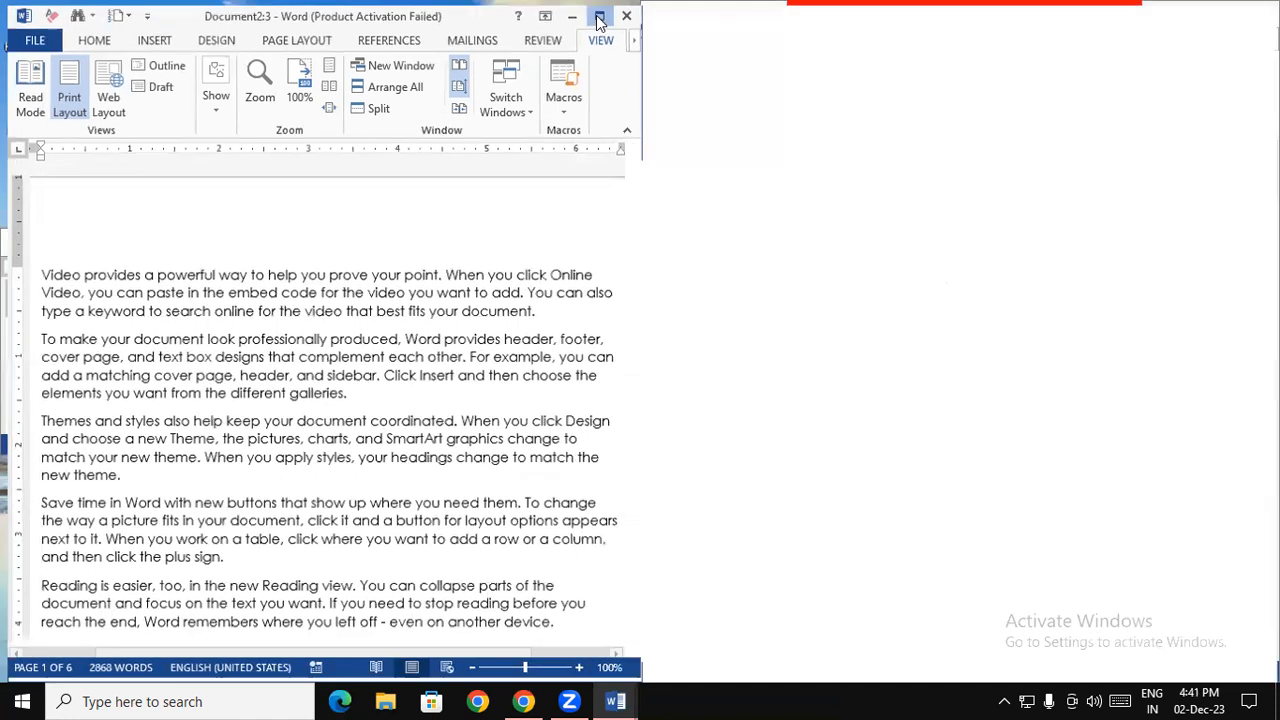
Turn off Synchronous Scrolling, reset the side-by-side window positions, and try scrolling each document separately
click(673, 84)
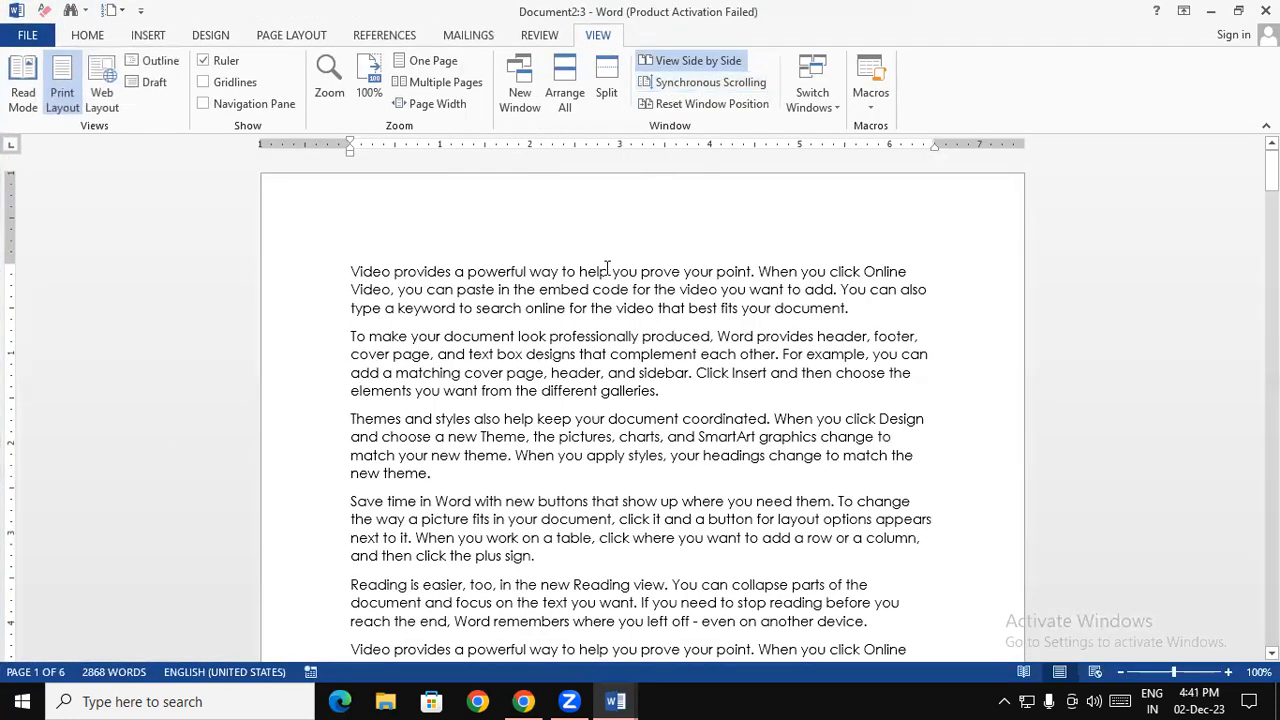
click(703, 104)
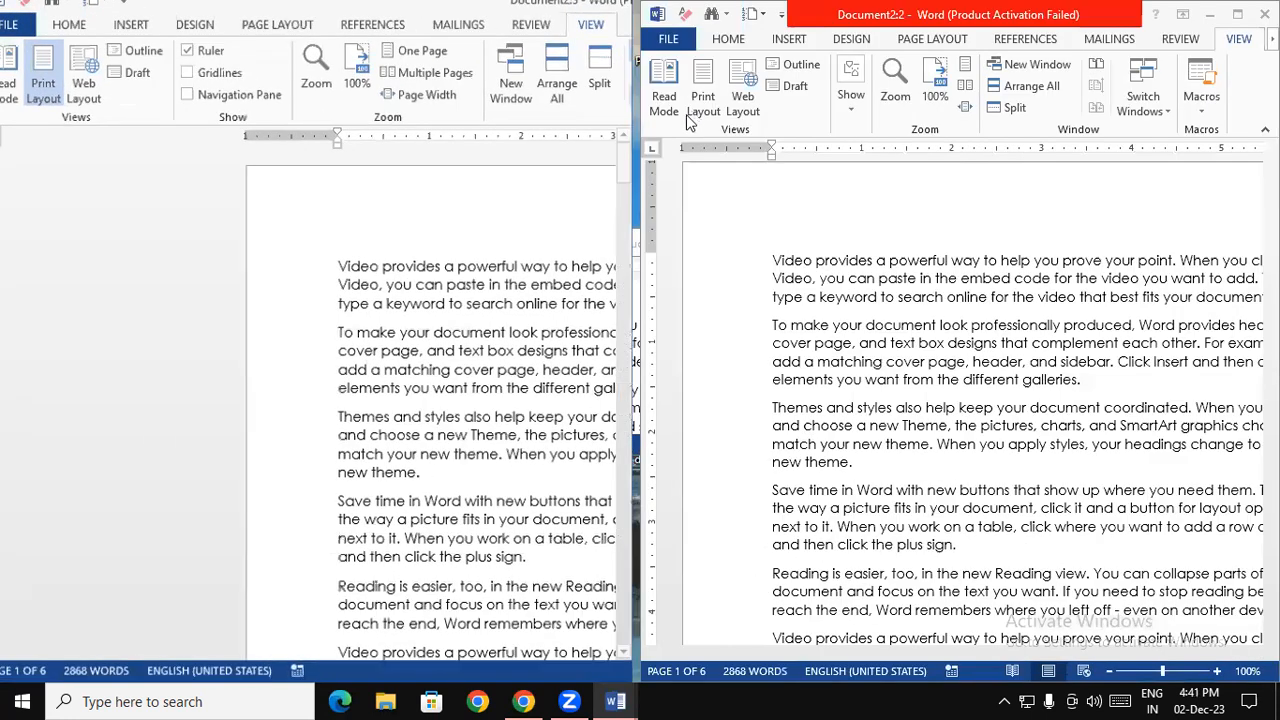
drag(632, 172, 632, 160)
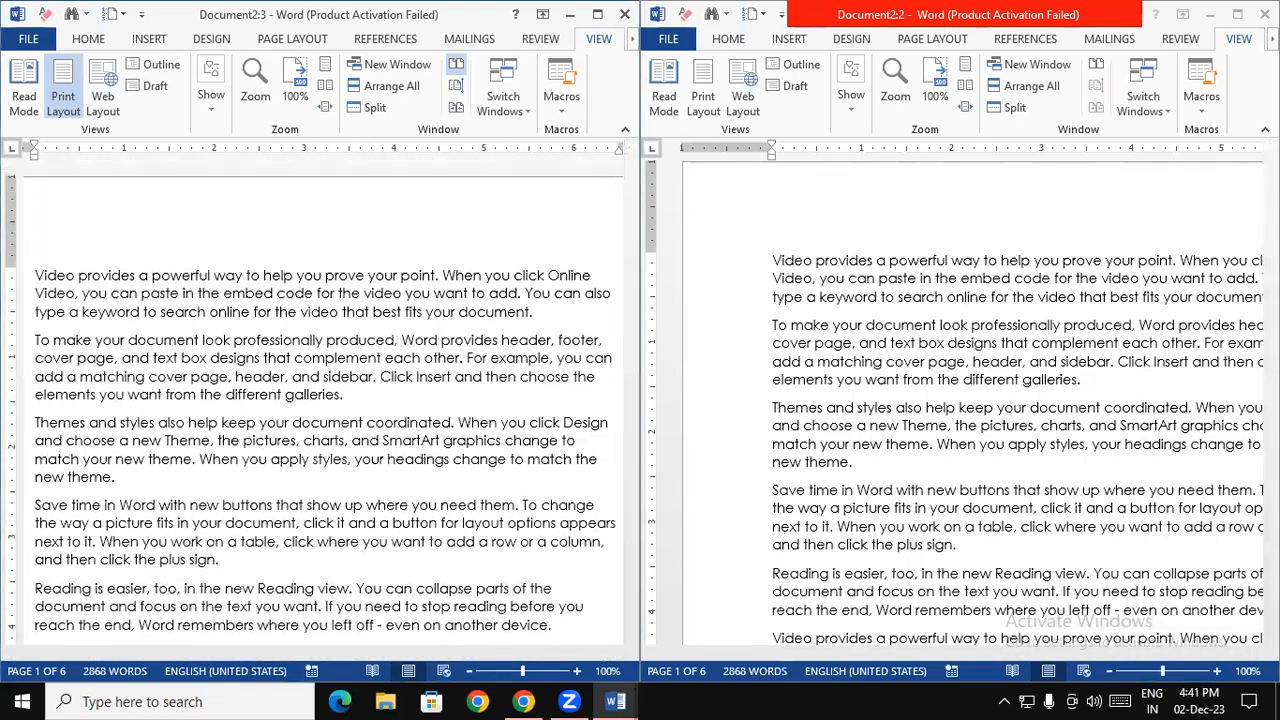
click(1048, 444)
mouse_move(1270, 172)
mouse_down()
mouse_move(1270, 158)
mouse_move(1270, 175)
mouse_up()
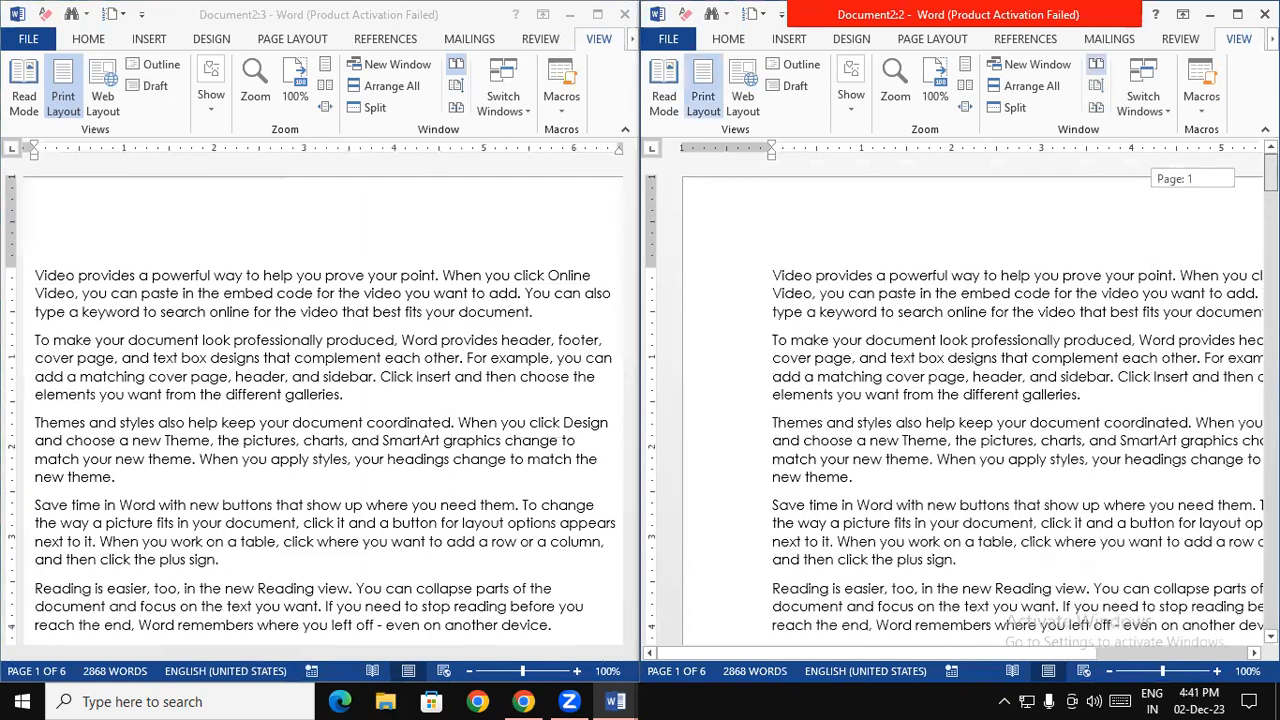
Turn Synchronous Scrolling back on, reset the side-by-side window positions, and scroll both documents down together
click(459, 86)
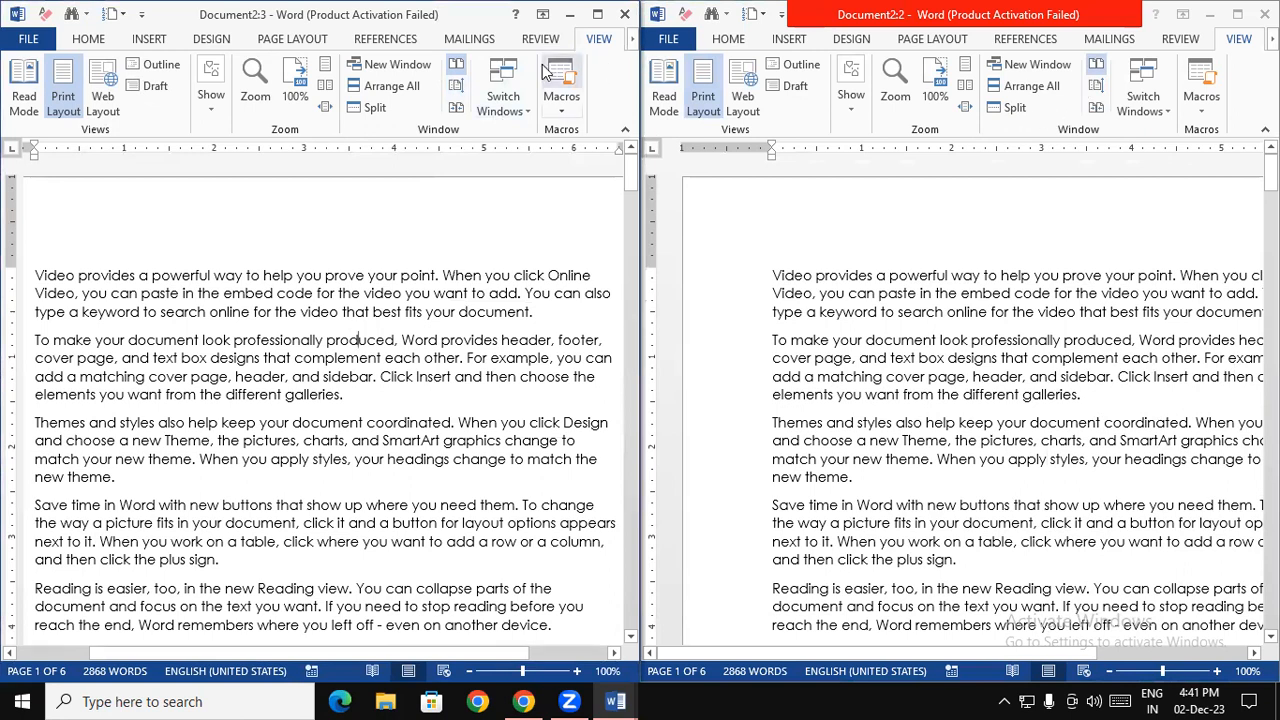
click(595, 15)
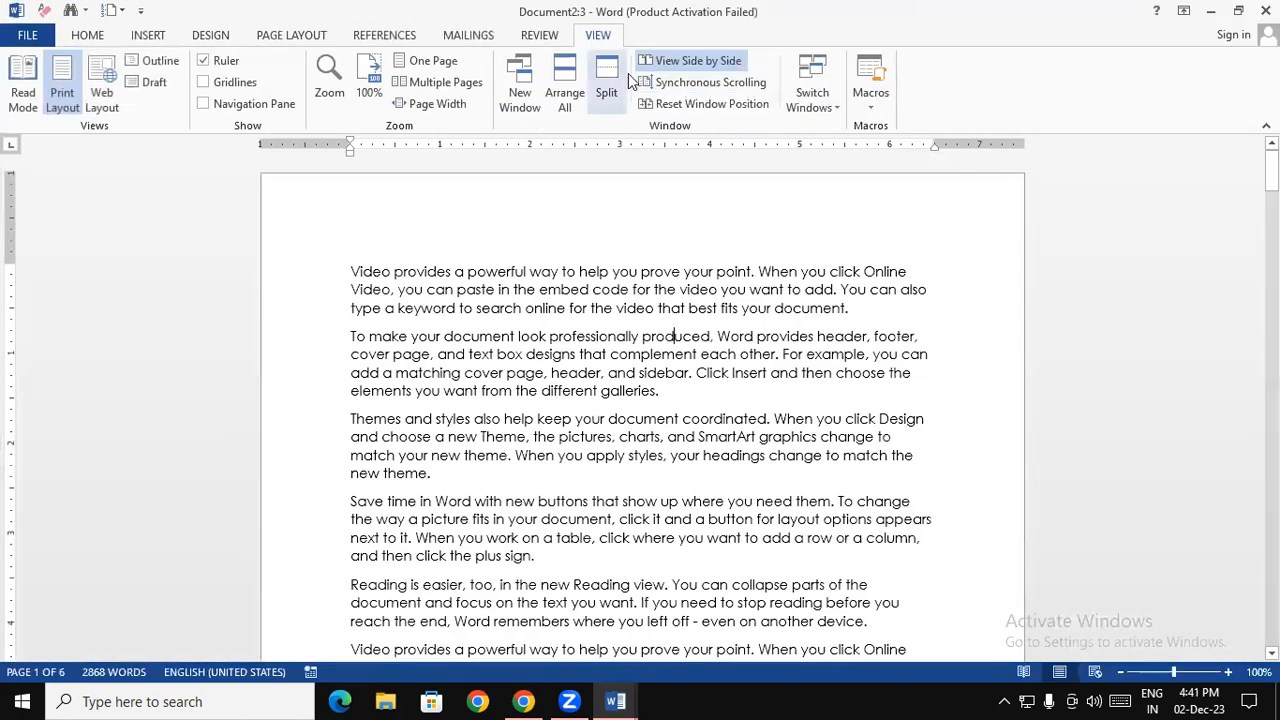
click(701, 105)
mouse_move(631, 172)
mouse_down()
mouse_move(625, 430)
mouse_move(622, 280)
mouse_move(620, 377)
mouse_move(617, 343)
mouse_move(625, 440)
mouse_move(623, 350)
mouse_move(641, 452)
mouse_move(632, 470)
mouse_move(630, 196)
mouse_up()
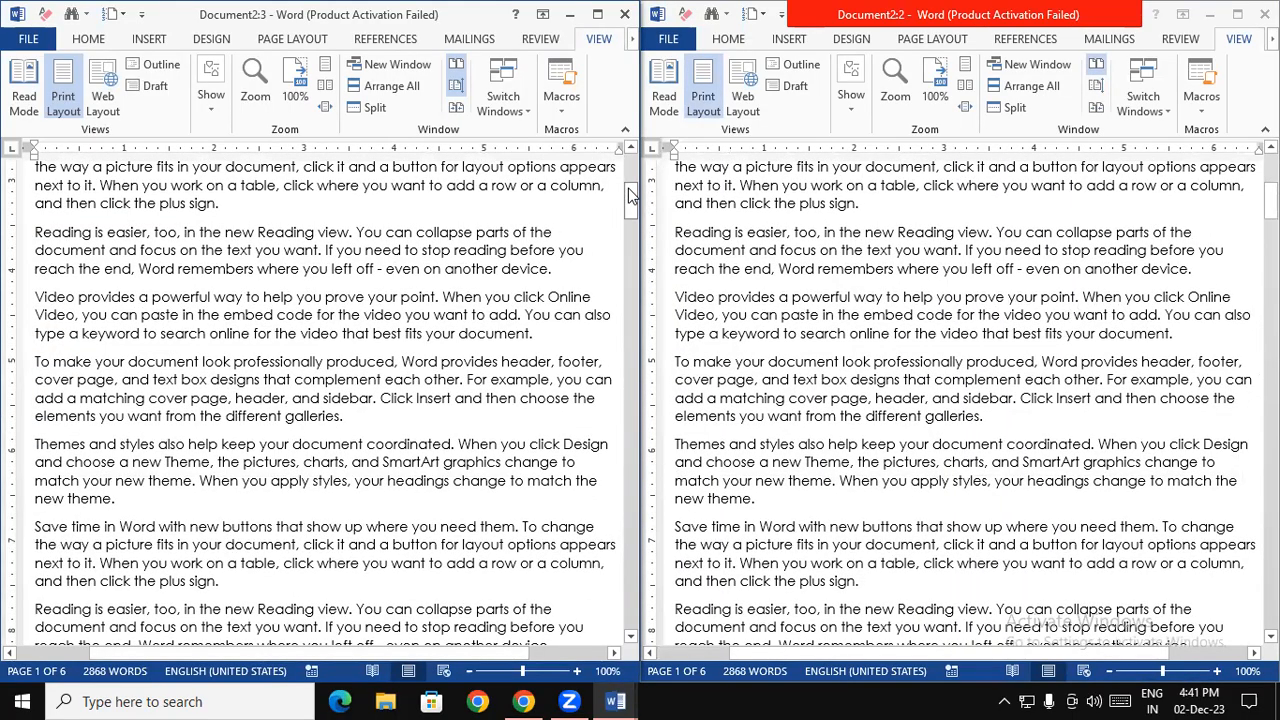
Maximize the Document2:3 window, then switch to the Document2:1 window and maximize it
click(597, 14)
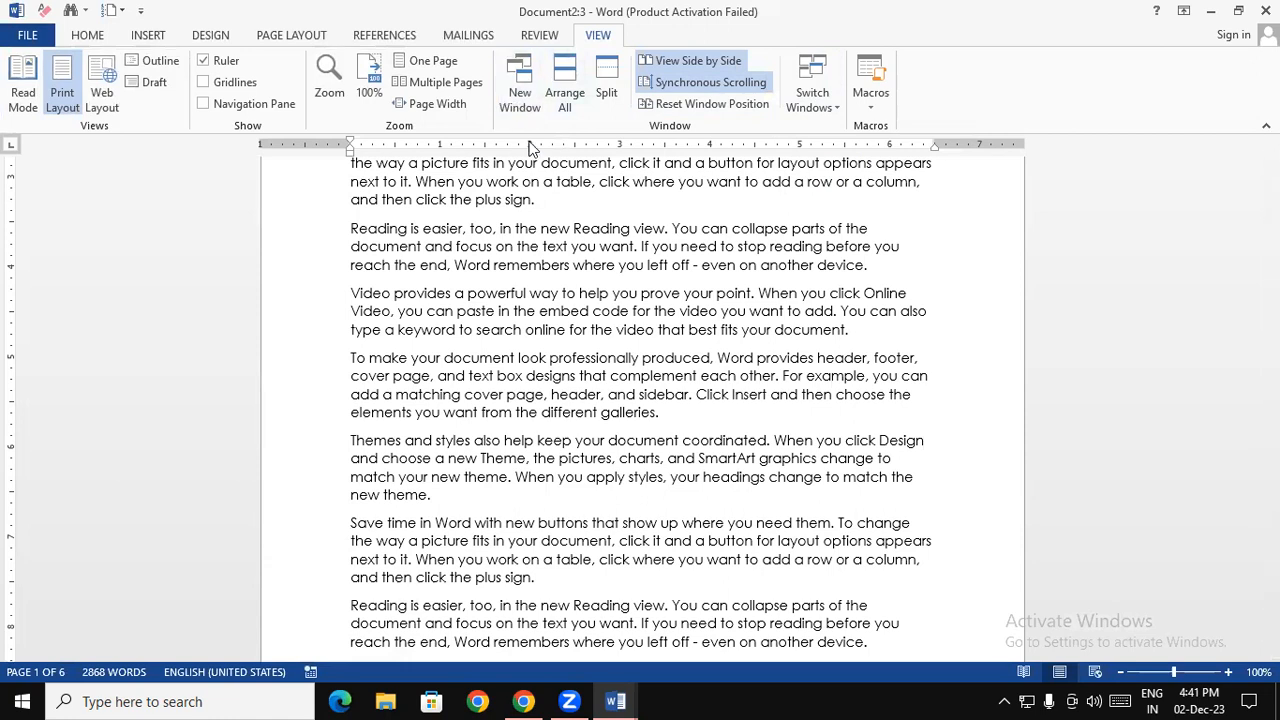
click(806, 98)
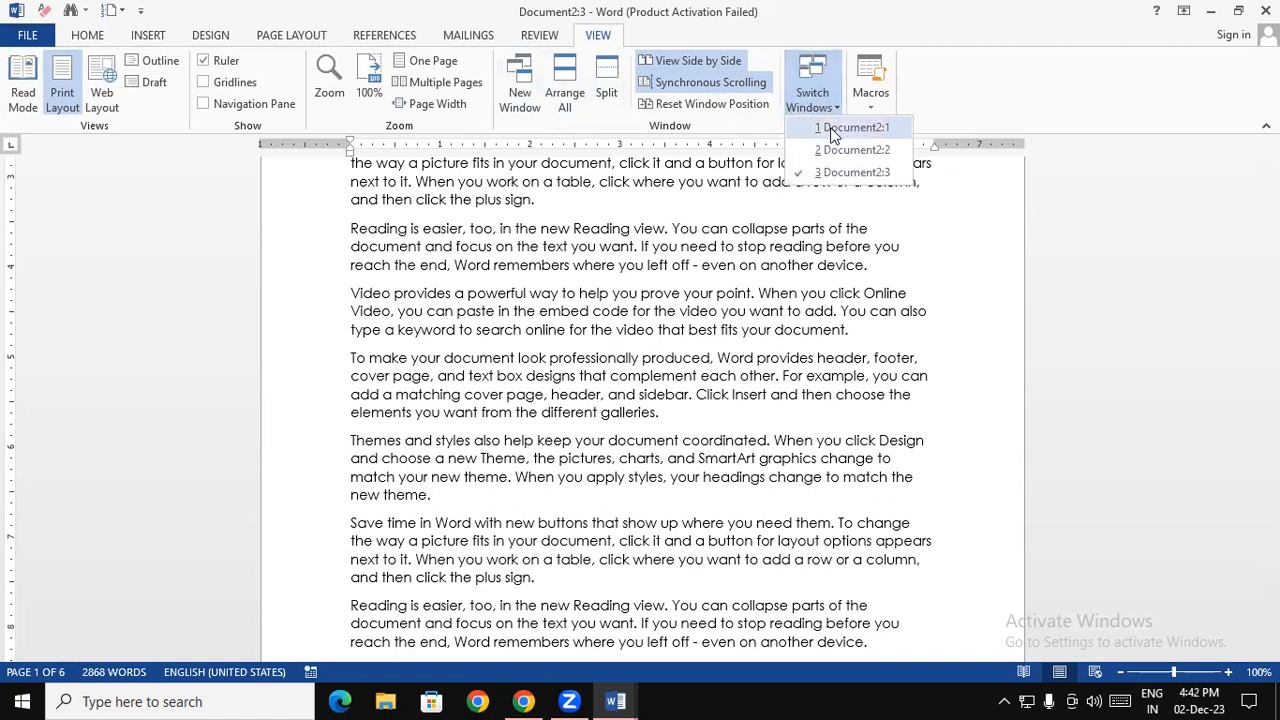
click(848, 128)
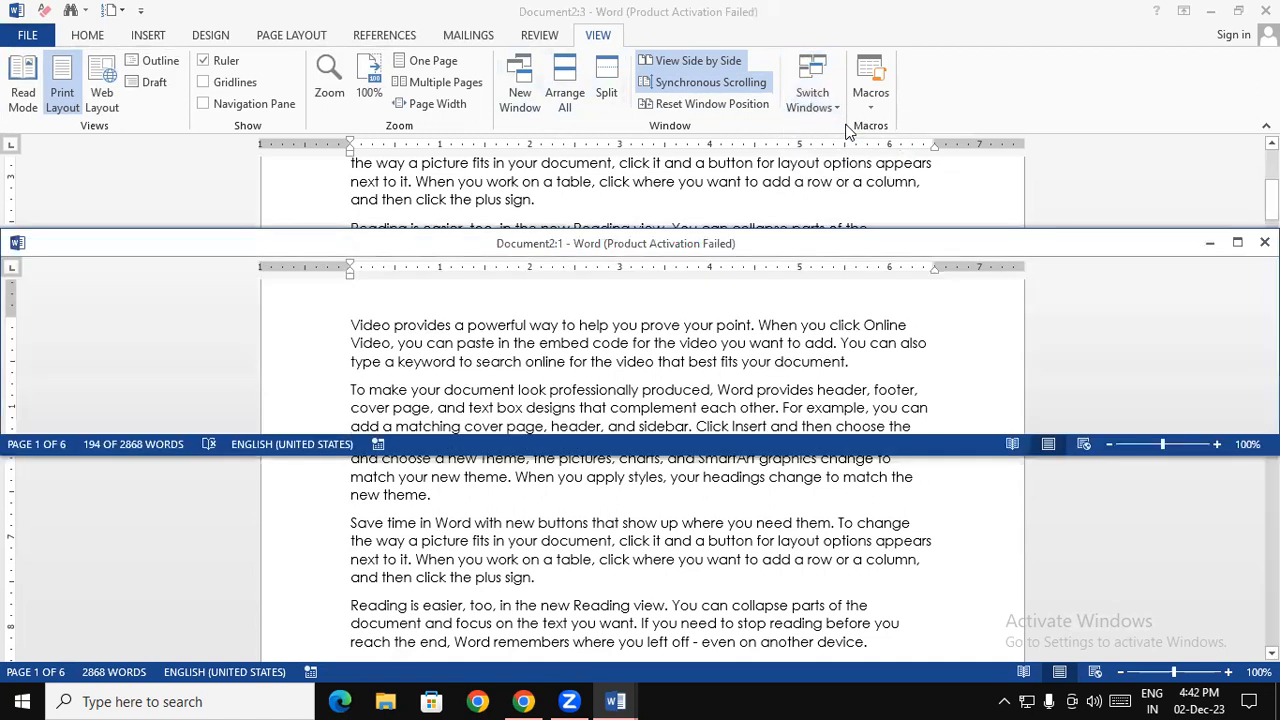
click(1237, 242)
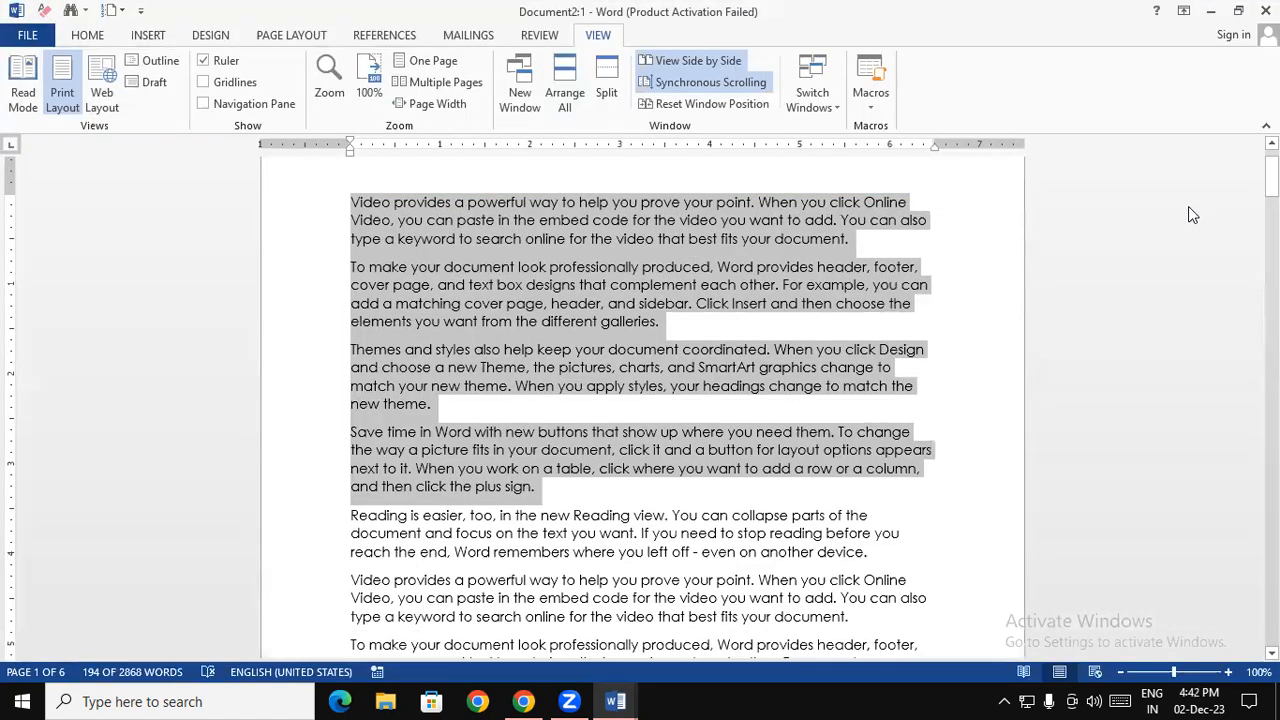
Switch back to the Document2:3 window, switch on to Document2:2, and maximize that window
click(812, 92)
click(834, 168)
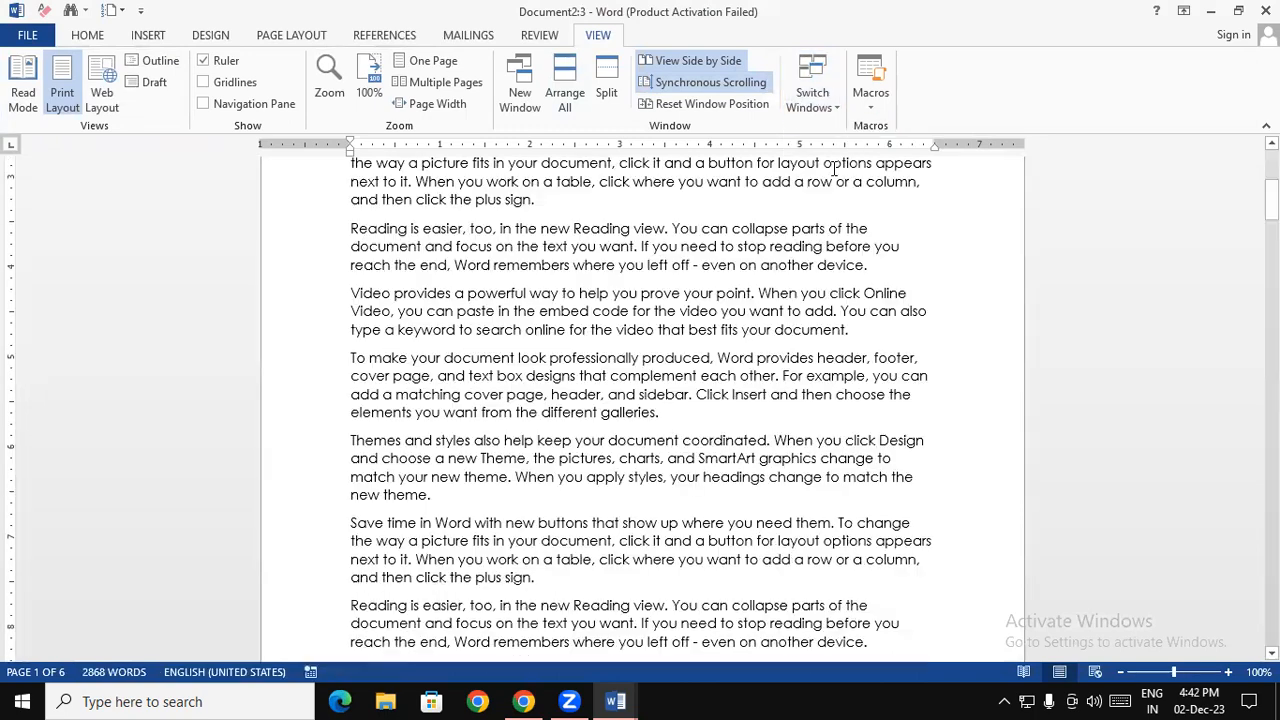
click(812, 92)
click(835, 150)
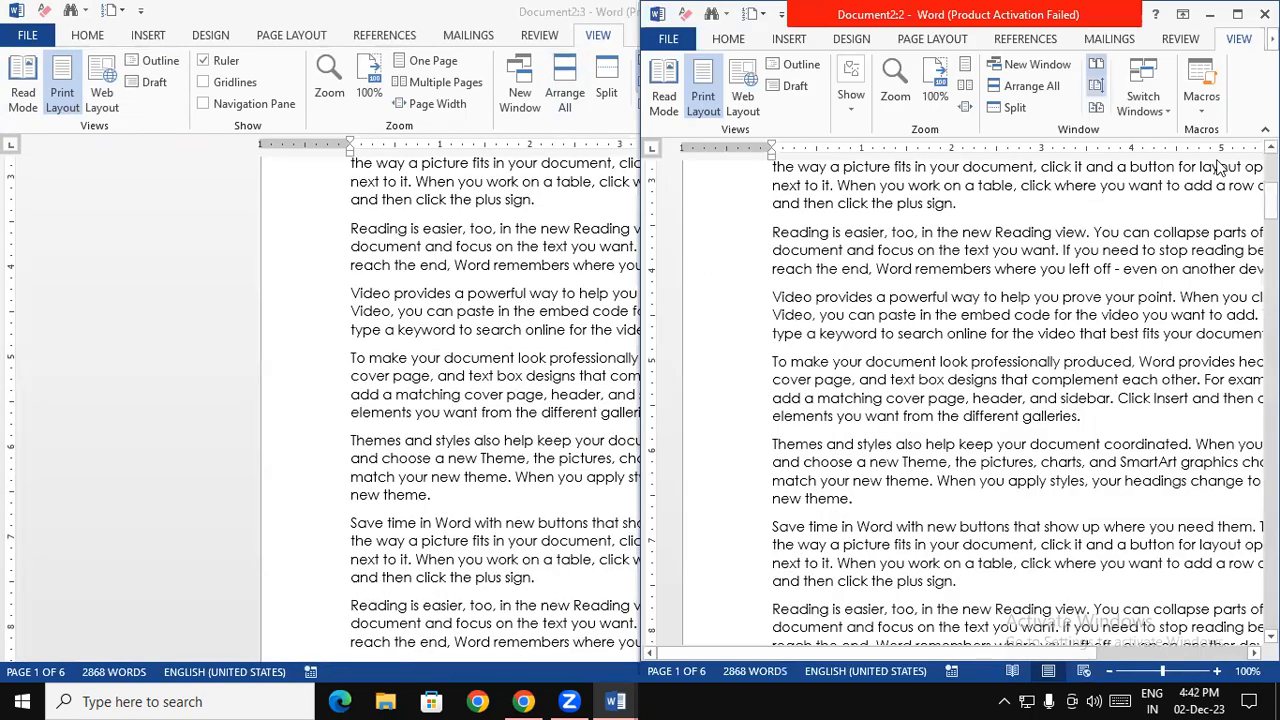
click(1238, 15)
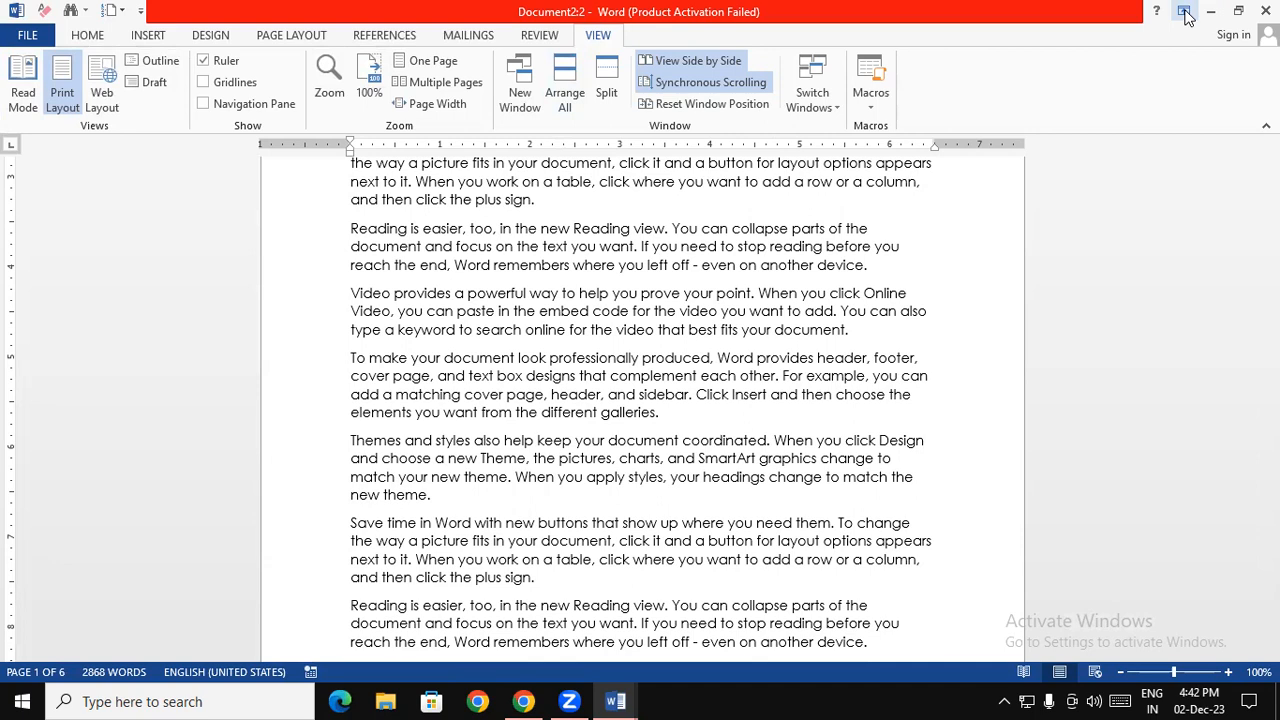
Clear all text from Document2:2 and delete the existing RRR macro from the macro list
key(ctrl+a)
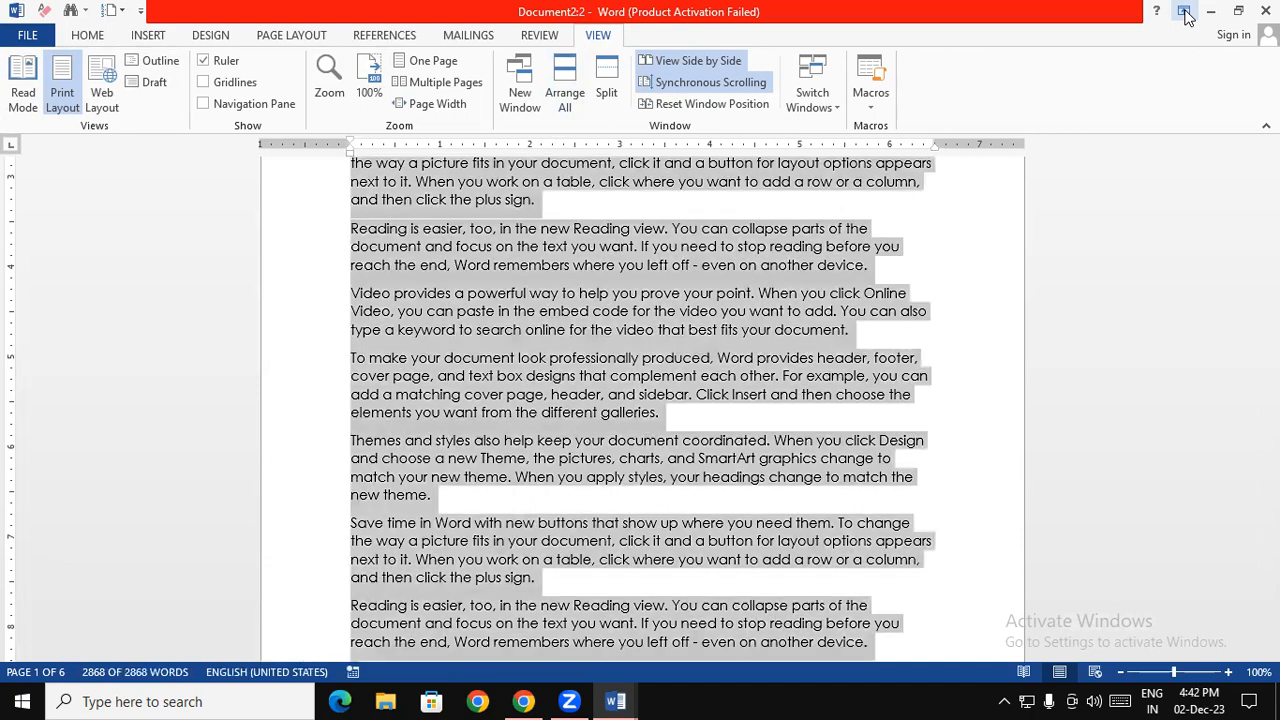
key(Delete)
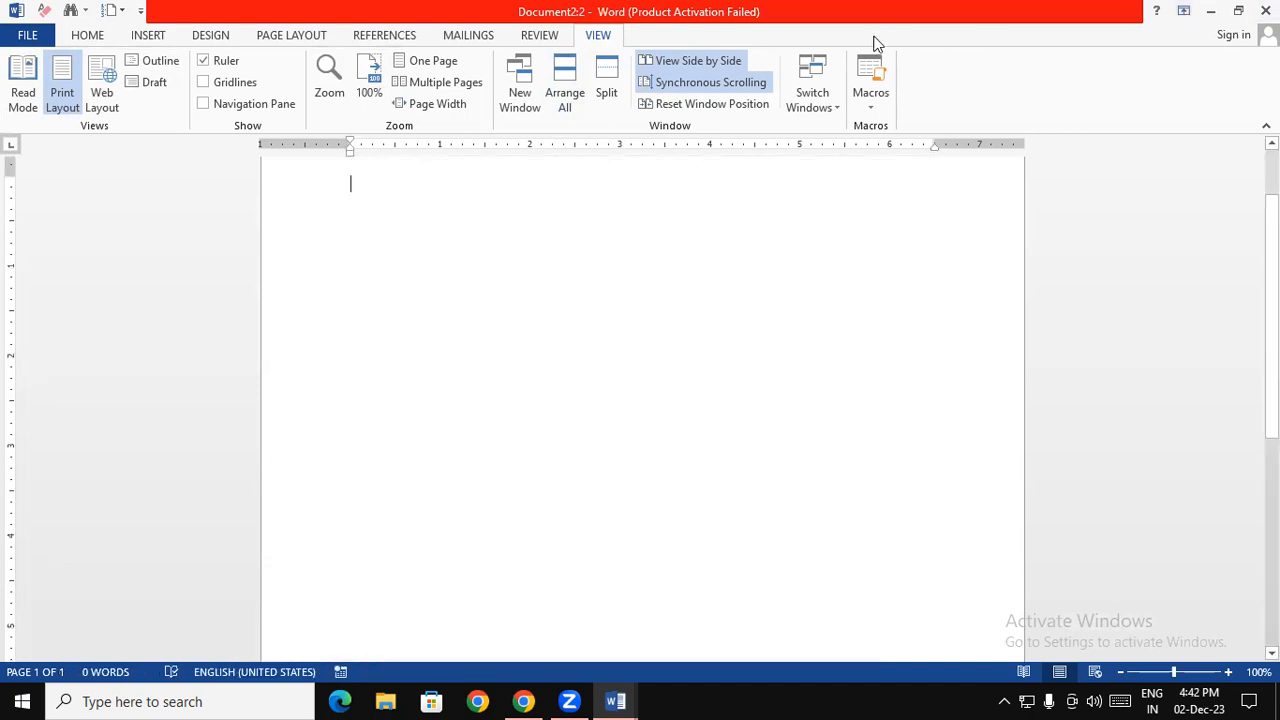
click(869, 103)
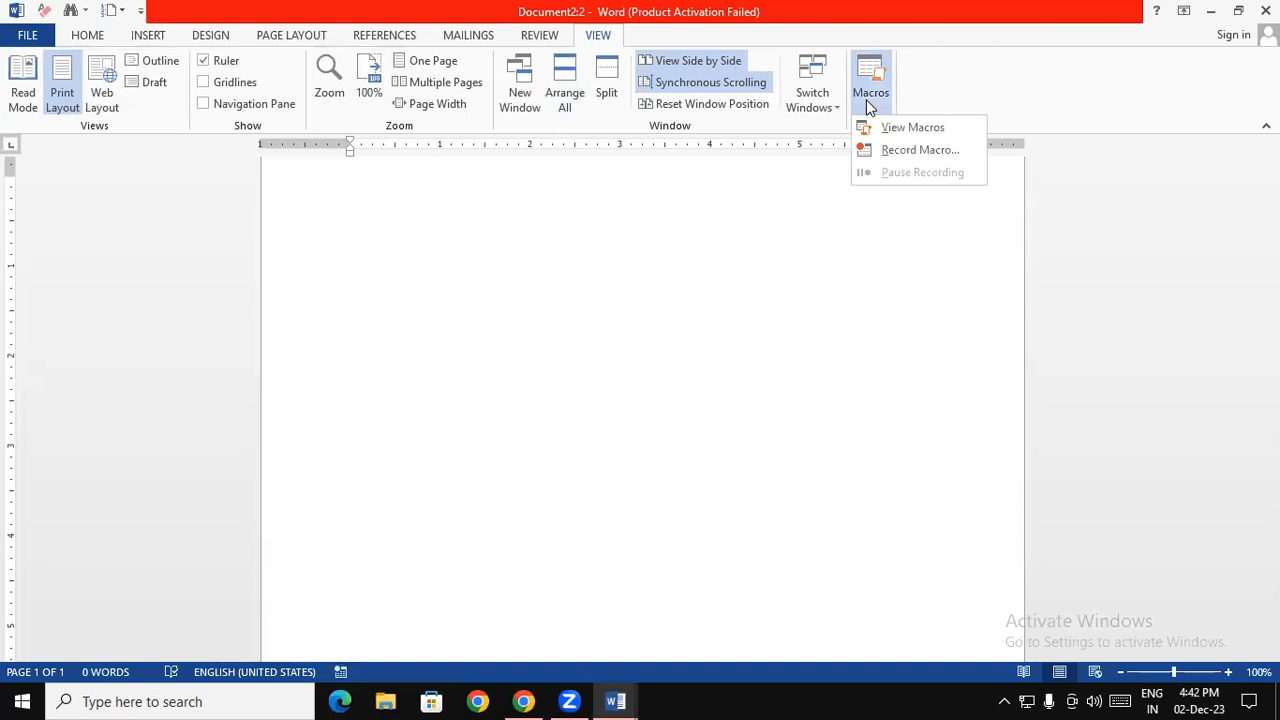
click(928, 131)
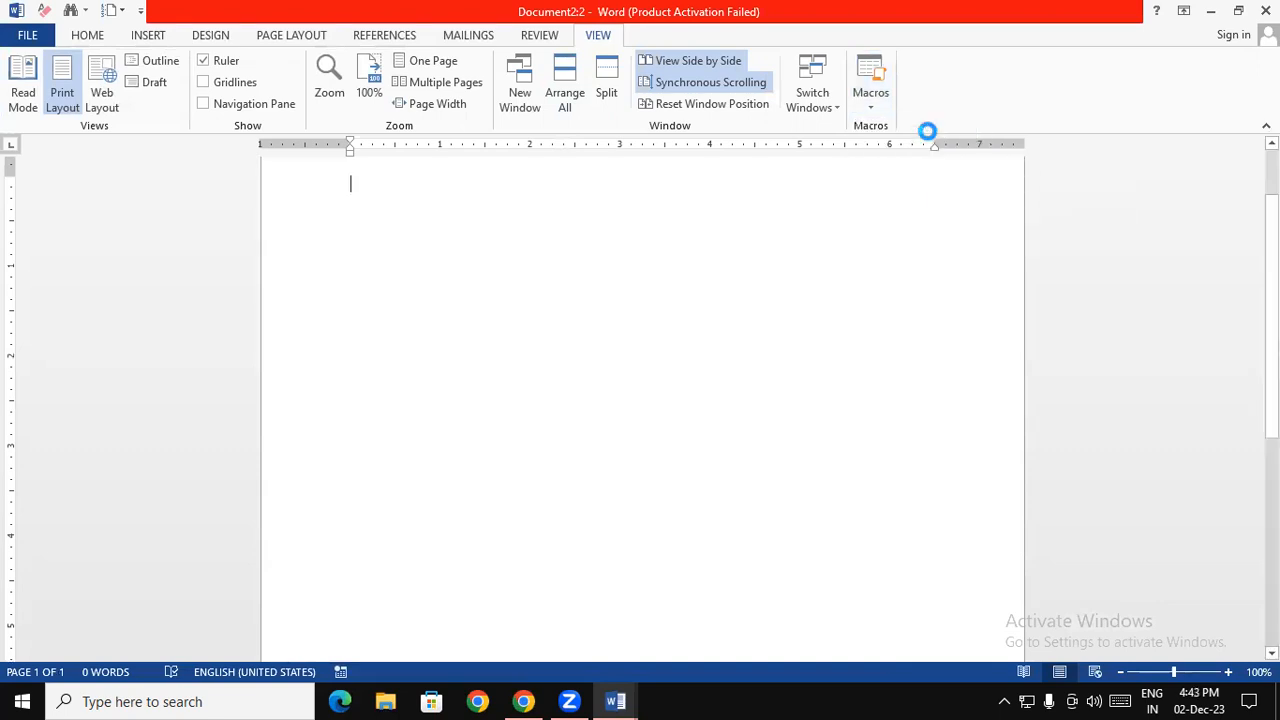
drag(868, 152, 567, 71)
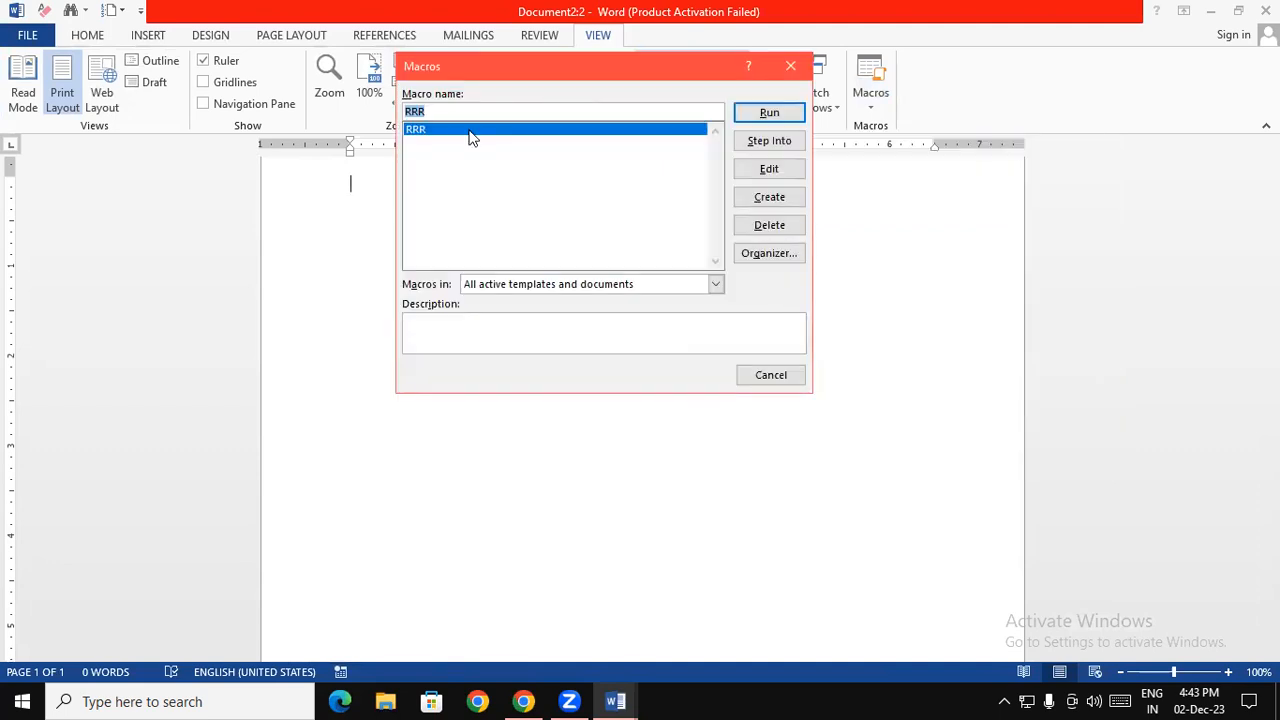
click(767, 226)
click(601, 408)
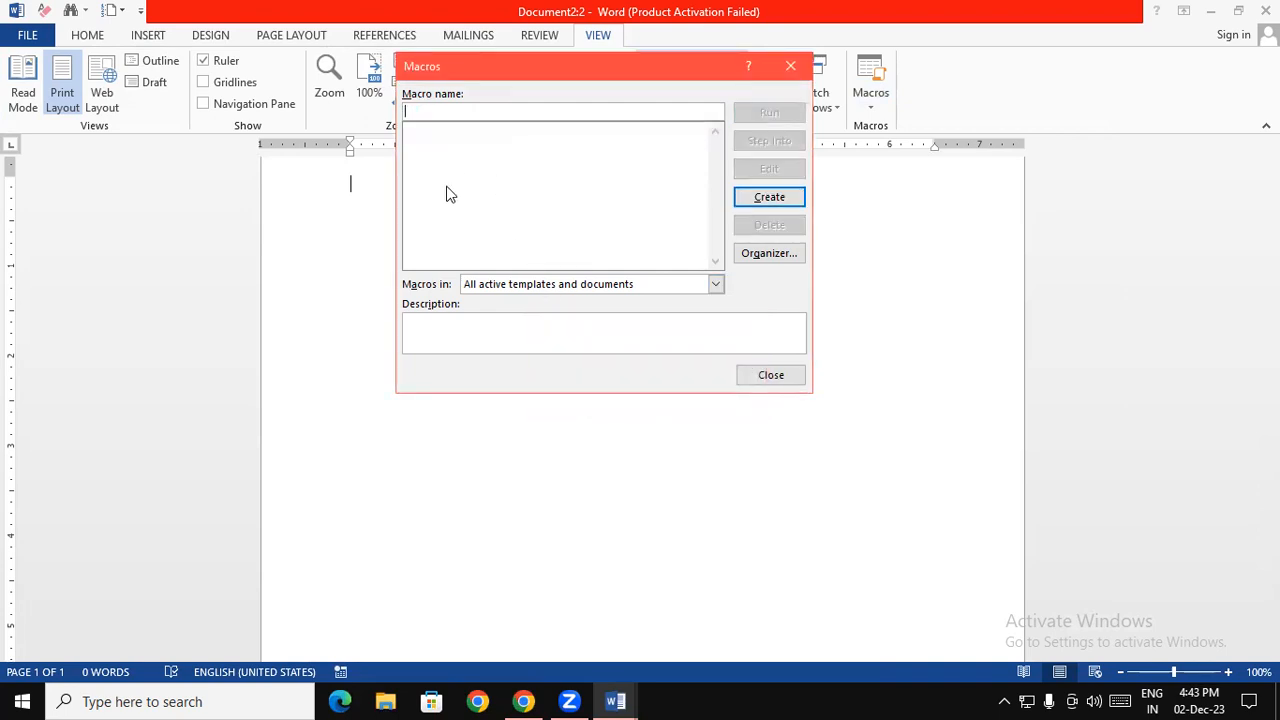
click(791, 66)
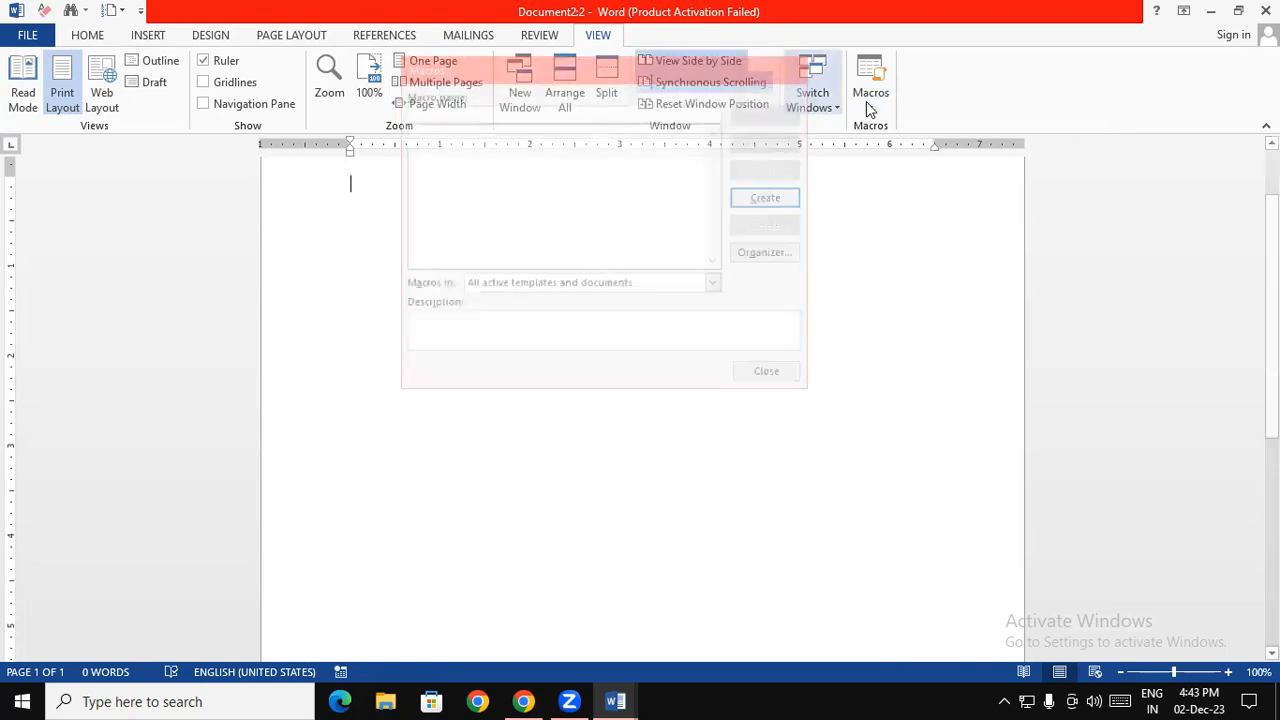
Start recording a new macro under its default name, with F2 assigned as its keyboard shortcut
click(871, 106)
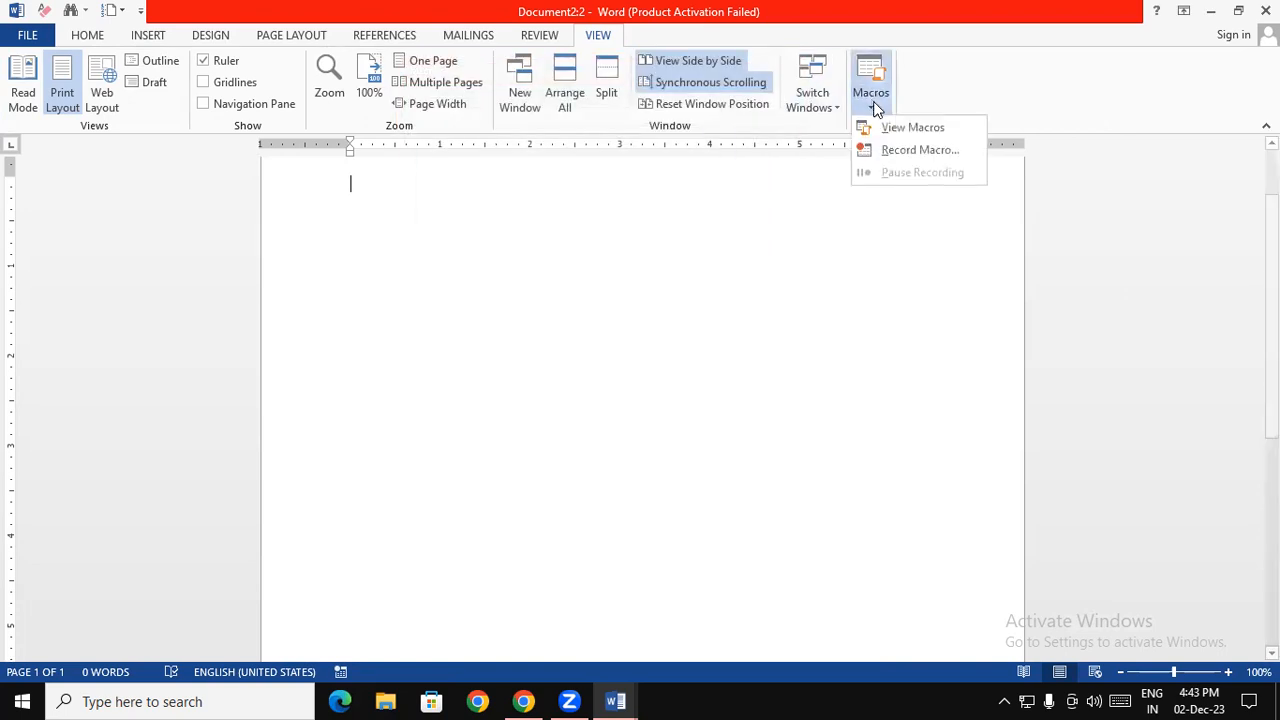
click(896, 155)
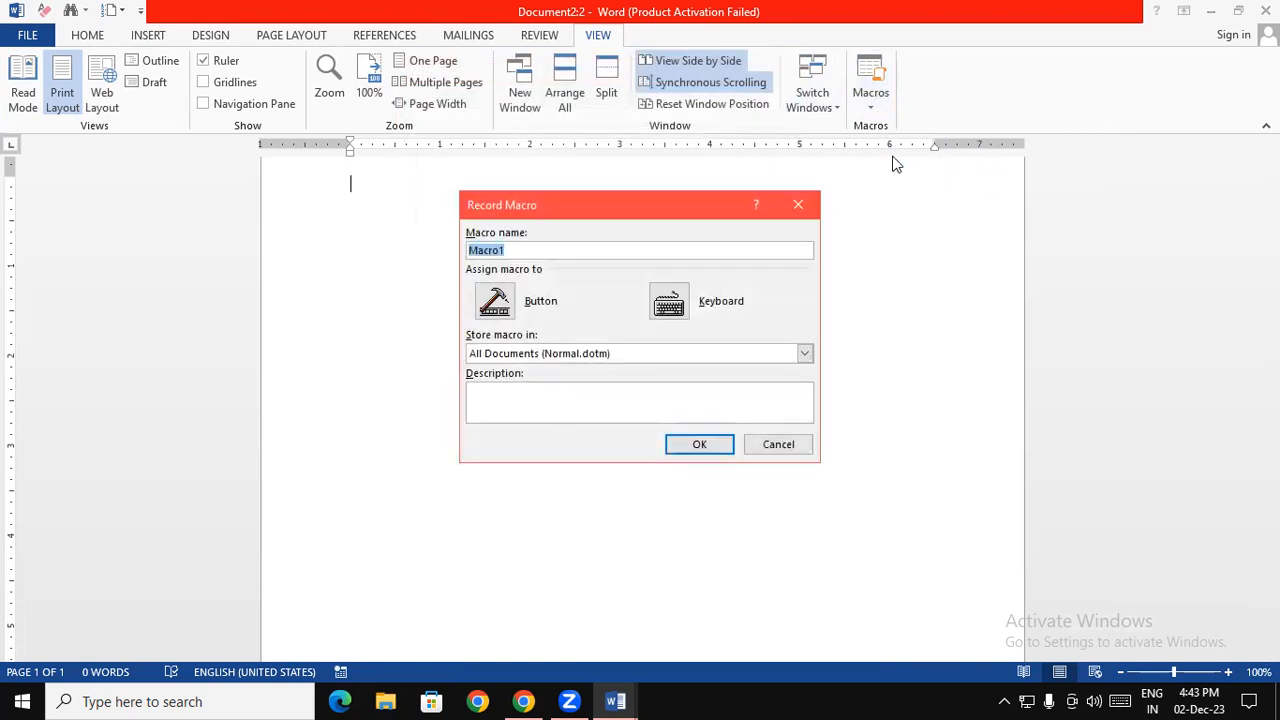
click(697, 306)
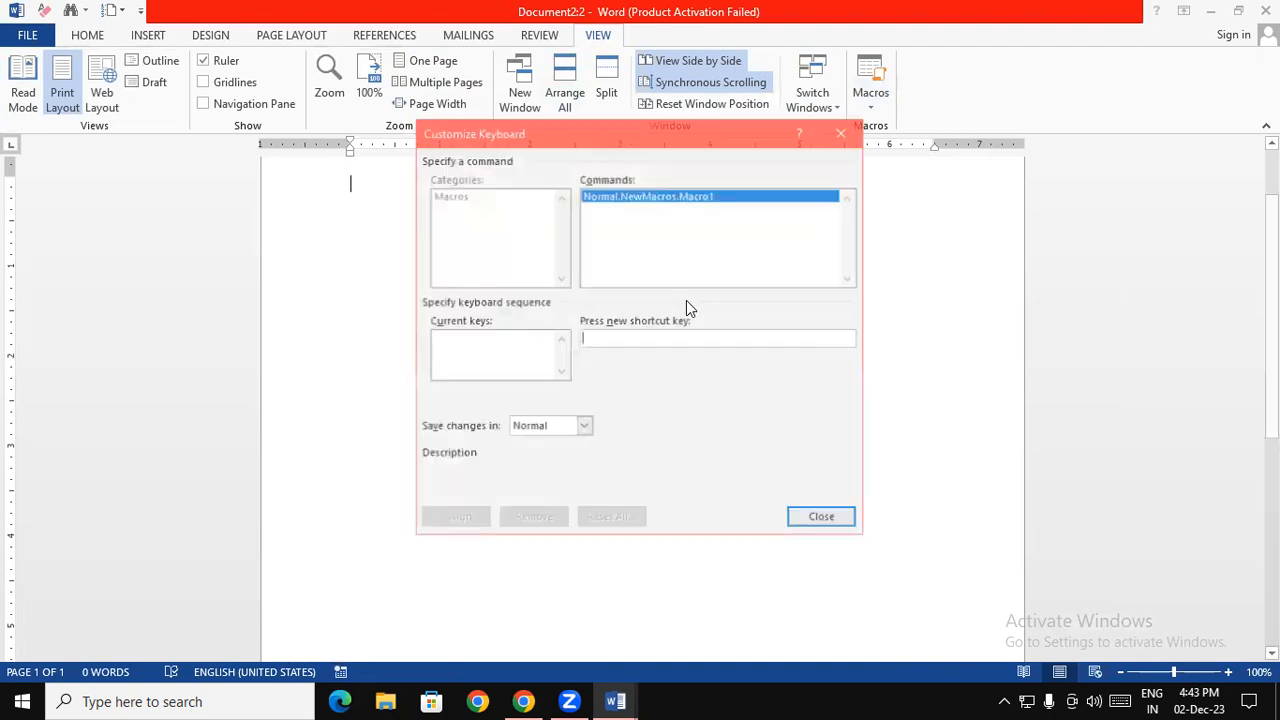
click(619, 338)
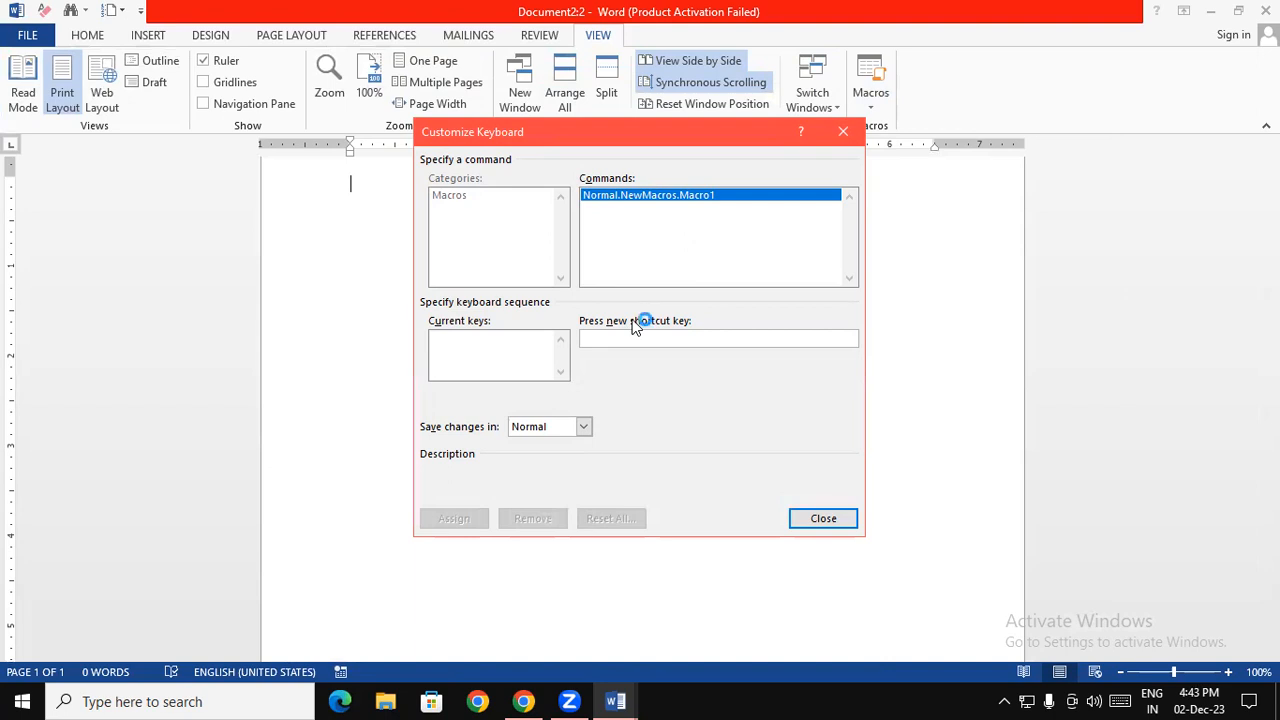
key(F1)
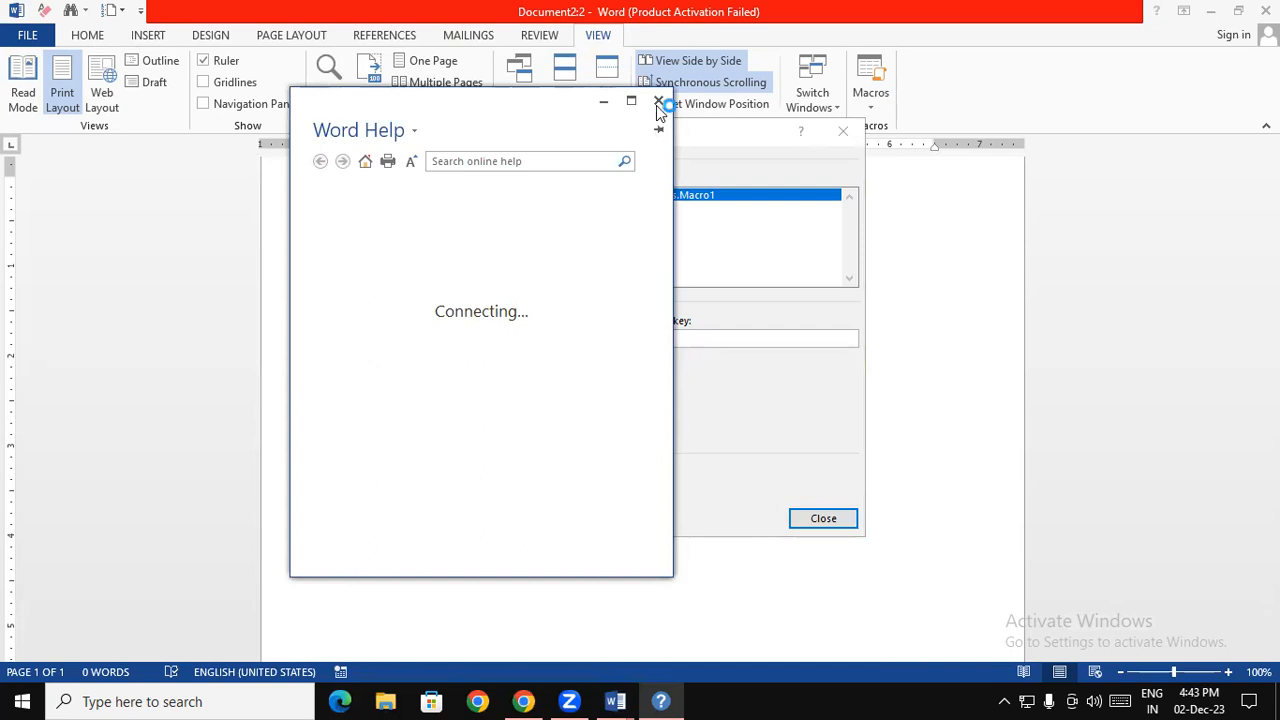
click(656, 104)
click(599, 342)
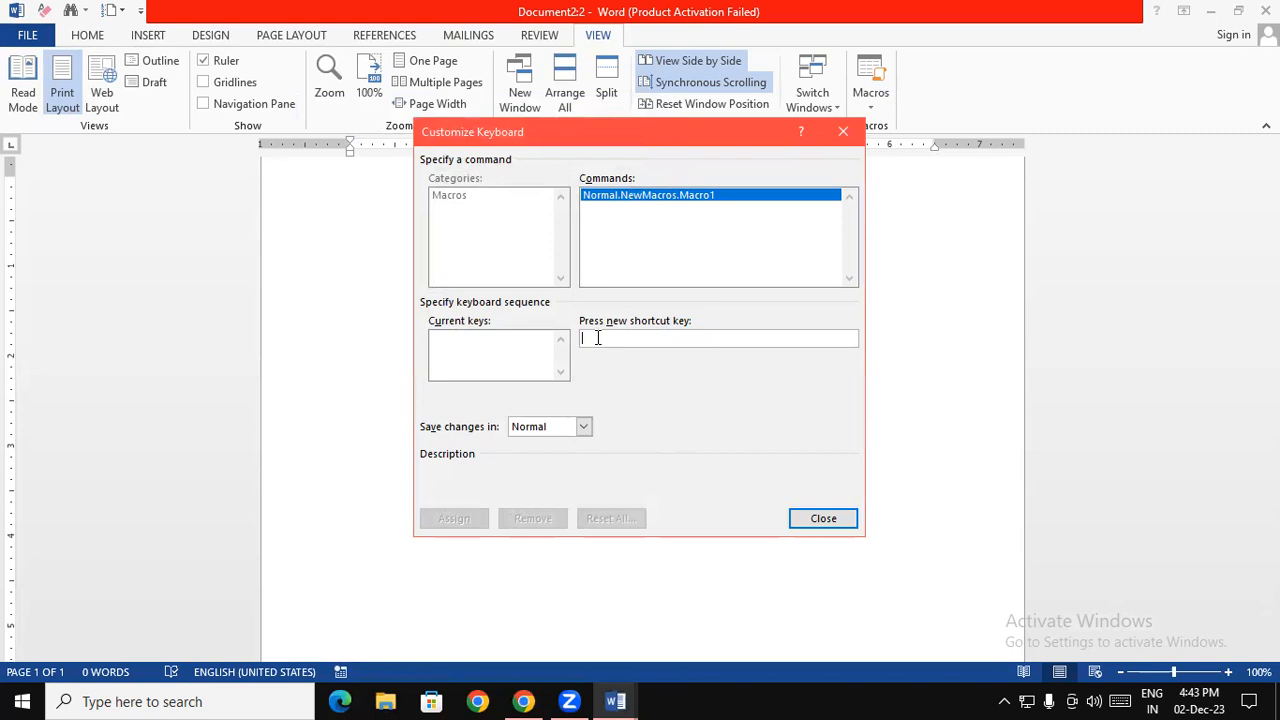
key(F2)
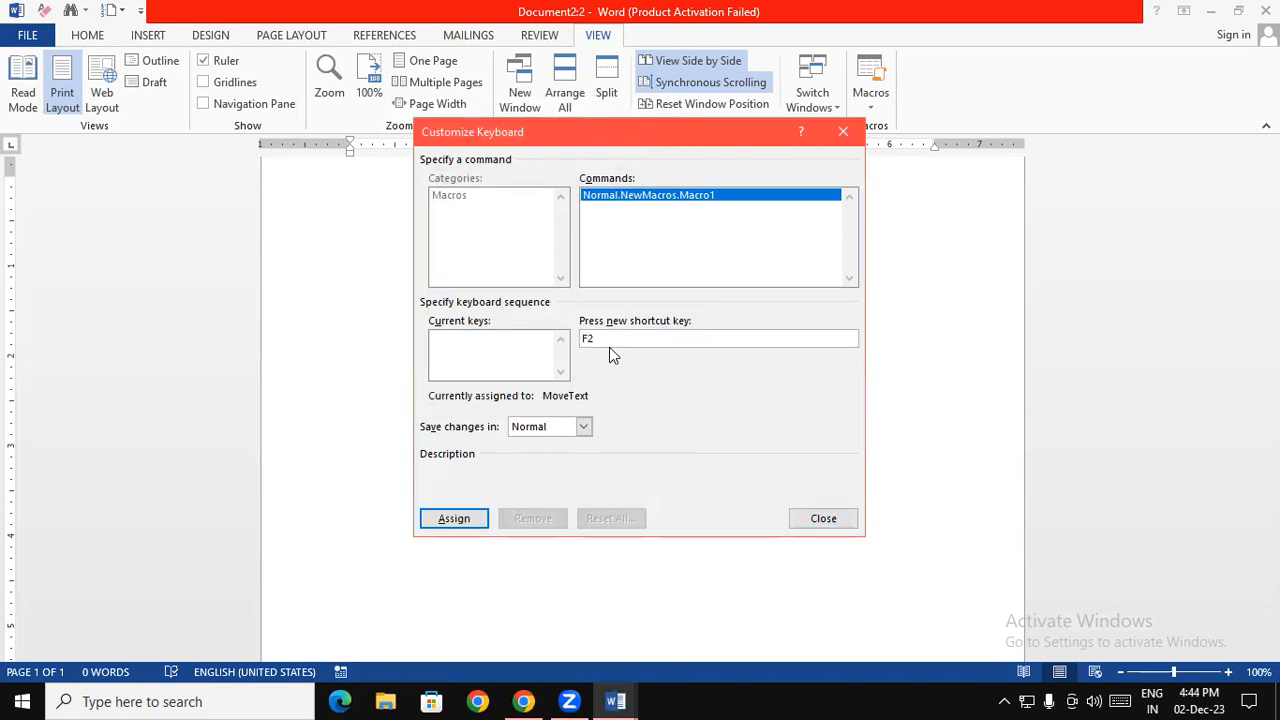
click(450, 521)
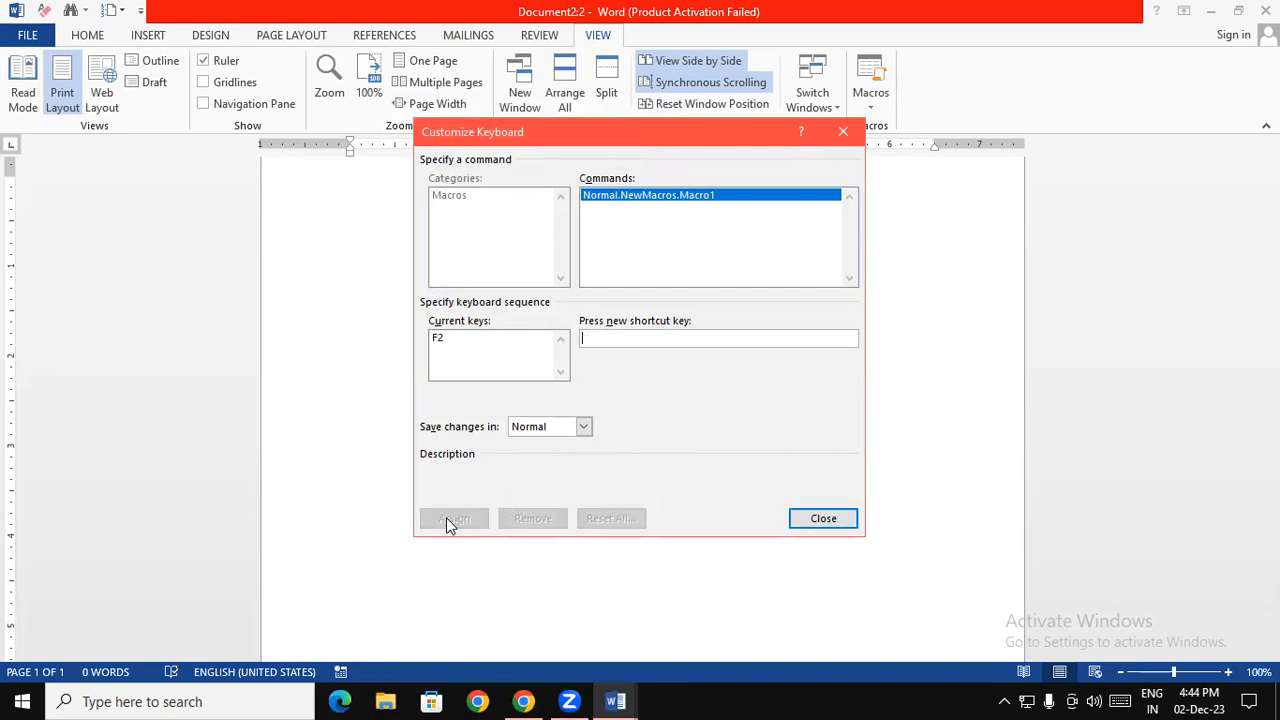
click(825, 522)
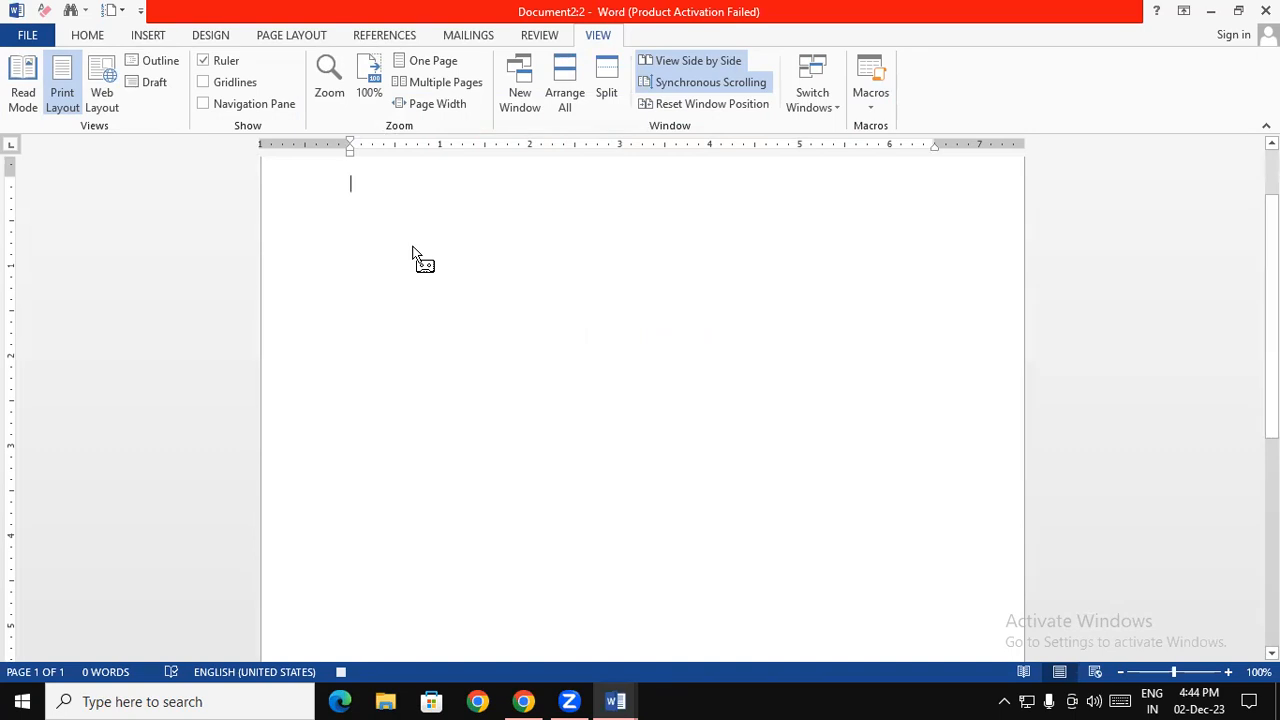
Record the entry of a first name followed by a new paragraph, and stop the macro recording
text(Gayatri)
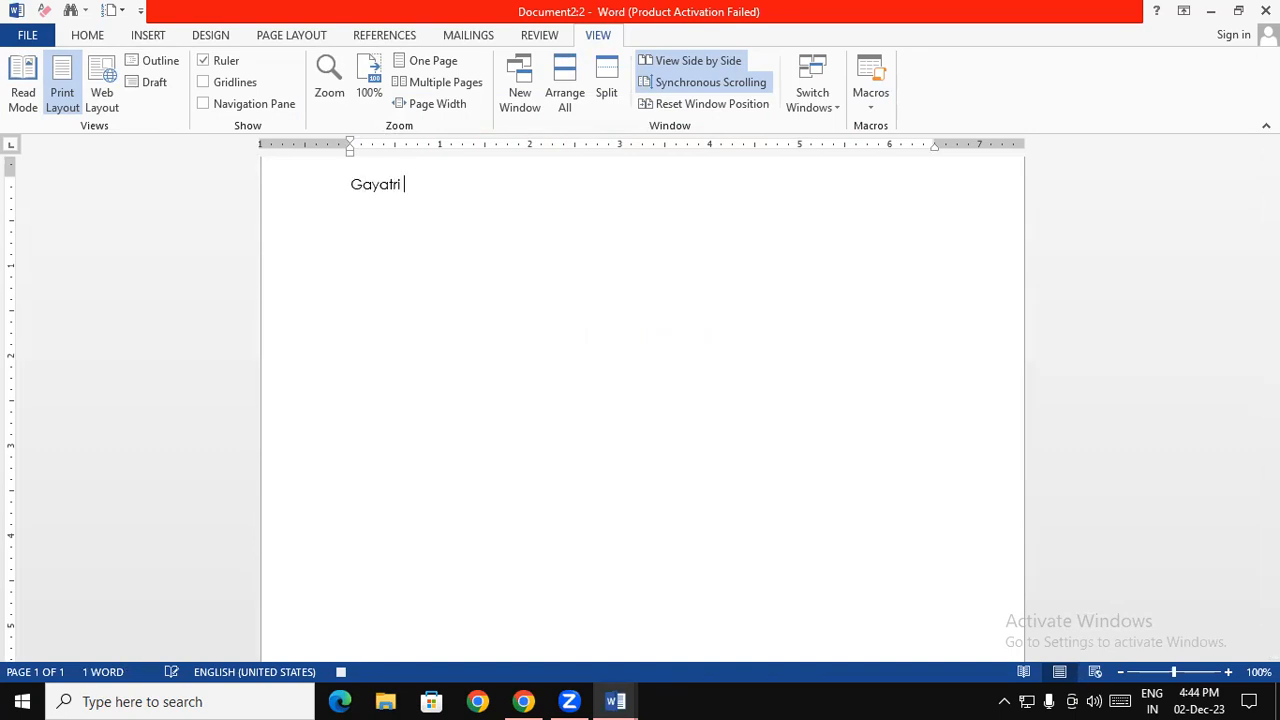
key(Return)
click(871, 107)
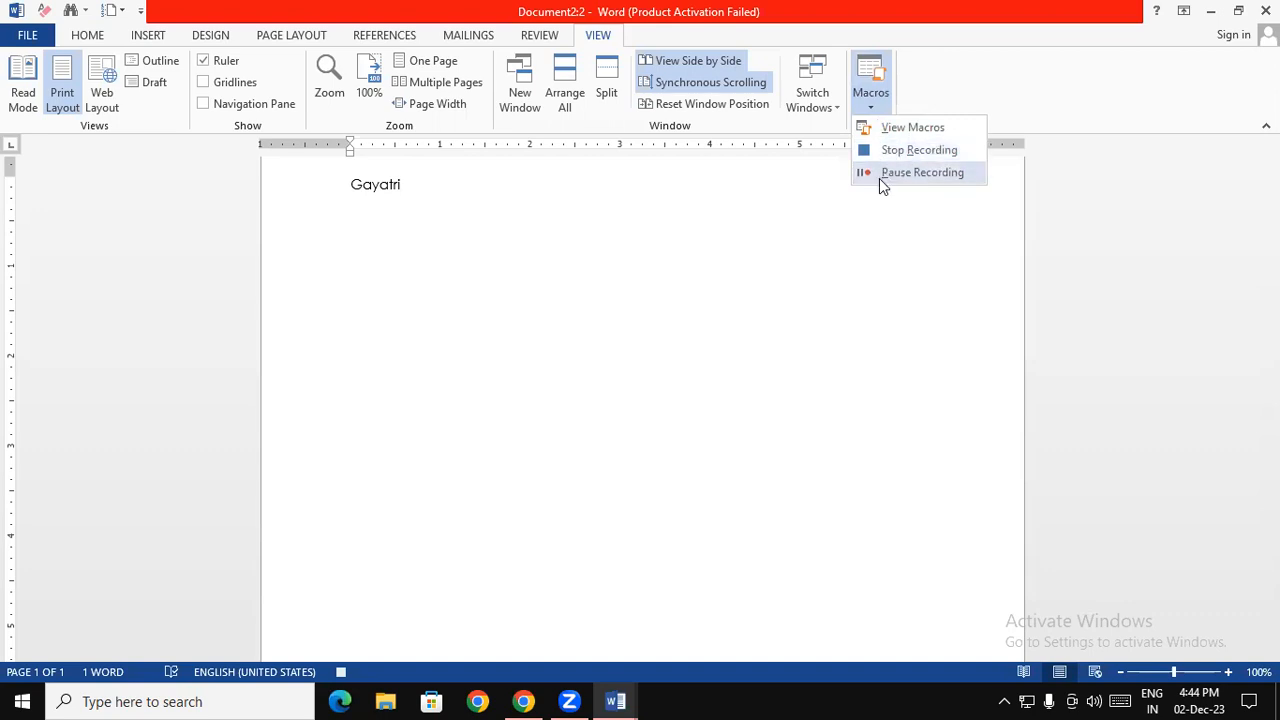
click(883, 156)
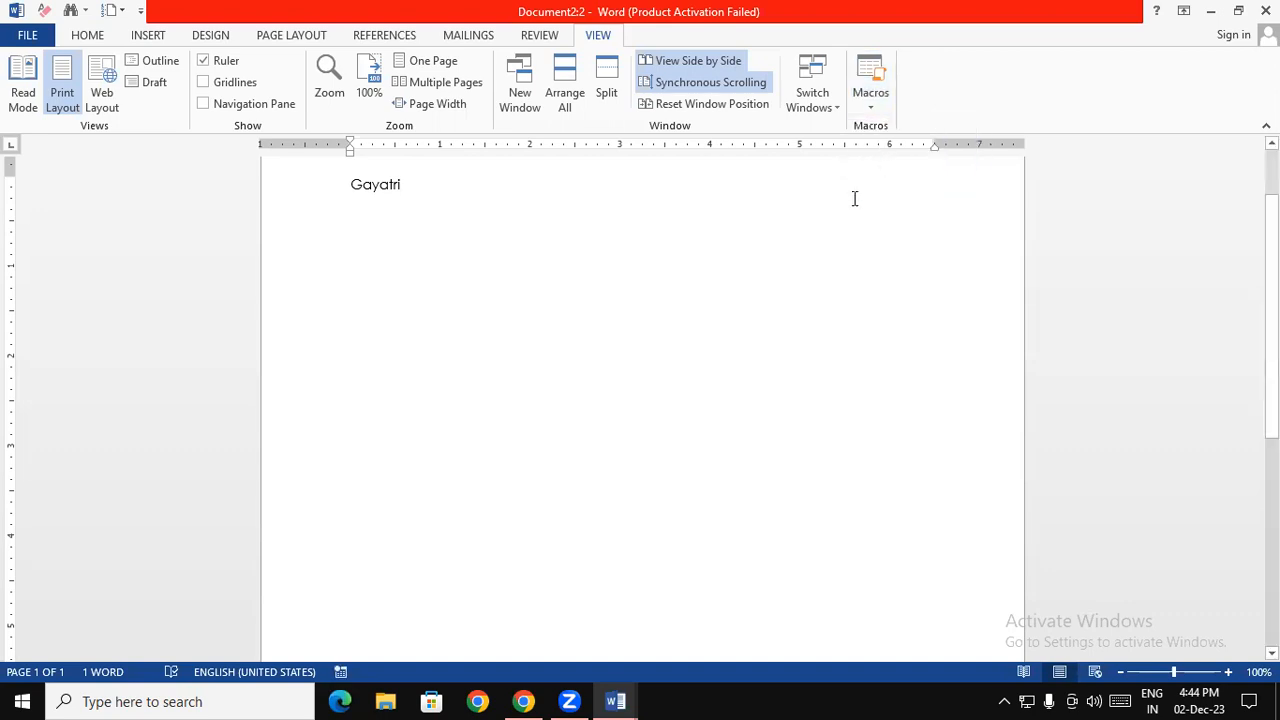
Run the recorded macro twelve times with its assigned shortcut to repeat the name on separate lines
key(ctrl+g)
key(ctrl+g)
key(ctrl+g)
key(ctrl+g)
key(ctrl+g)
key(ctrl+g)
key(ctrl+g)
key(ctrl+g)
key(ctrl+g)
key(ctrl+g)
key(ctrl+g)
key(ctrl+g)
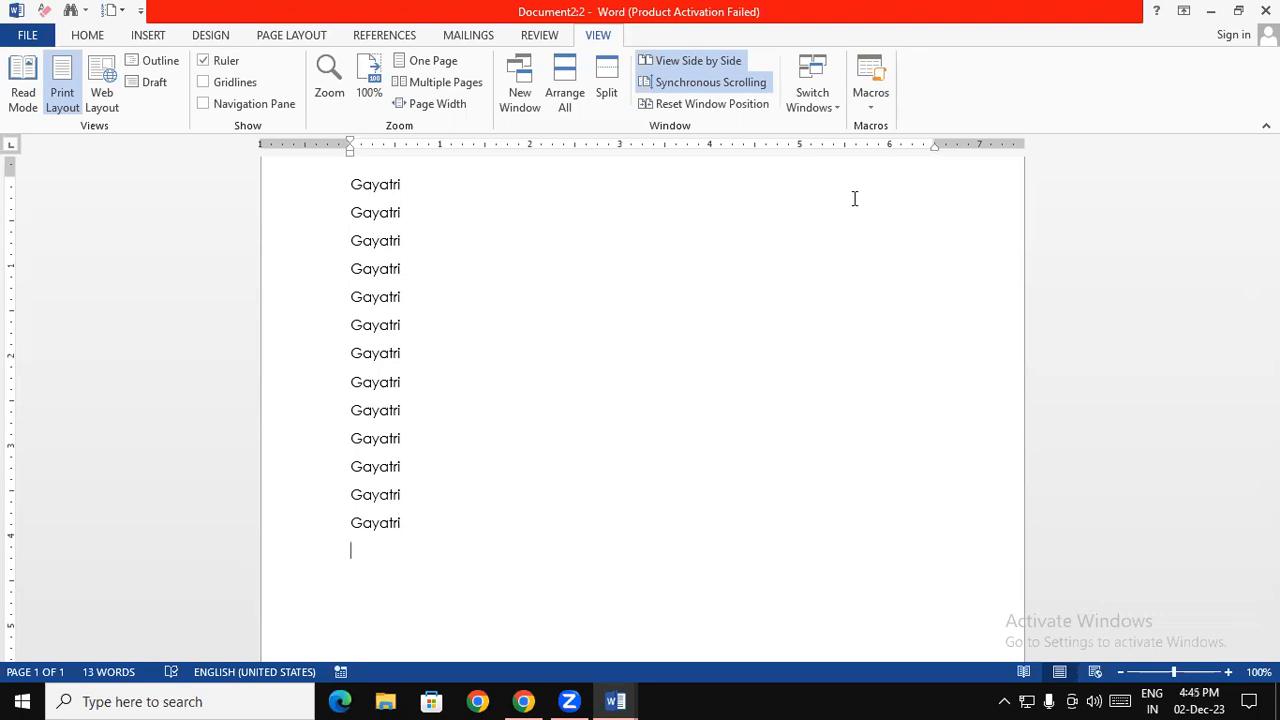
Delete all the repeated name lines so the document is blank for another macro
key(ctrl+a)
key(Delete)
click(870, 78)
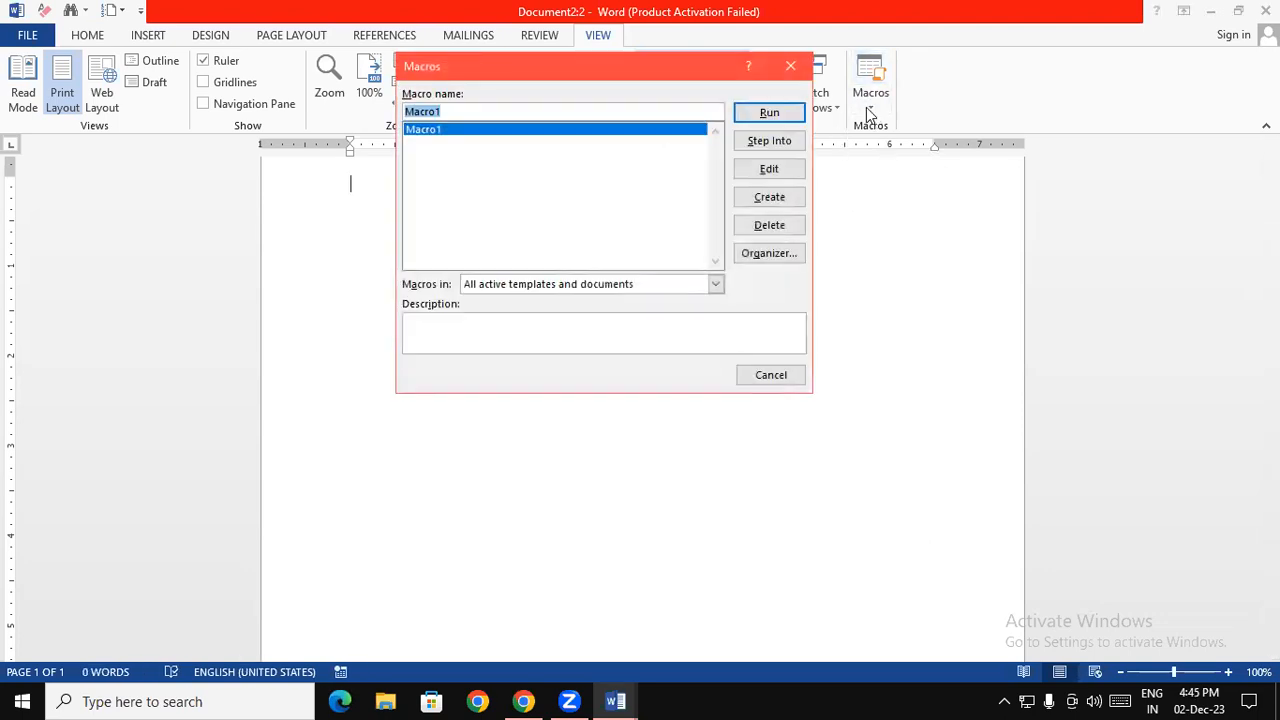
key(Escape)
Start recording a second macro under its default name, with F3 assigned as its keyboard shortcut
click(871, 108)
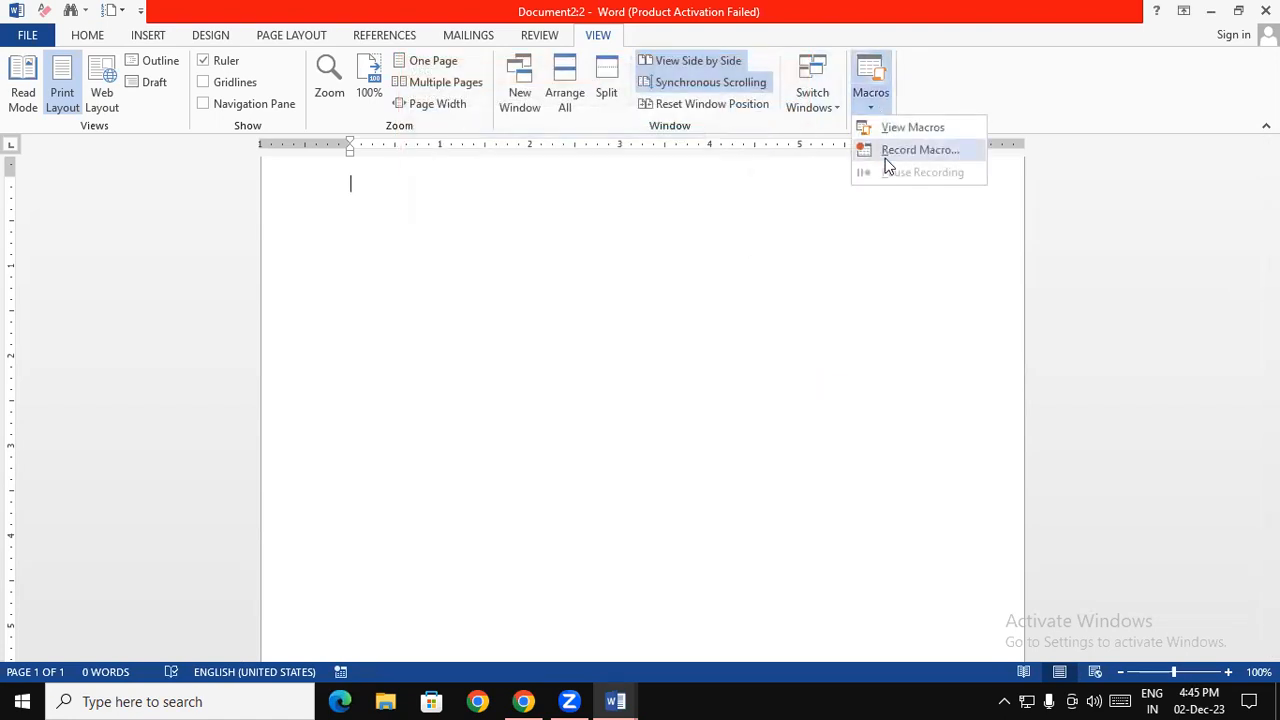
click(888, 162)
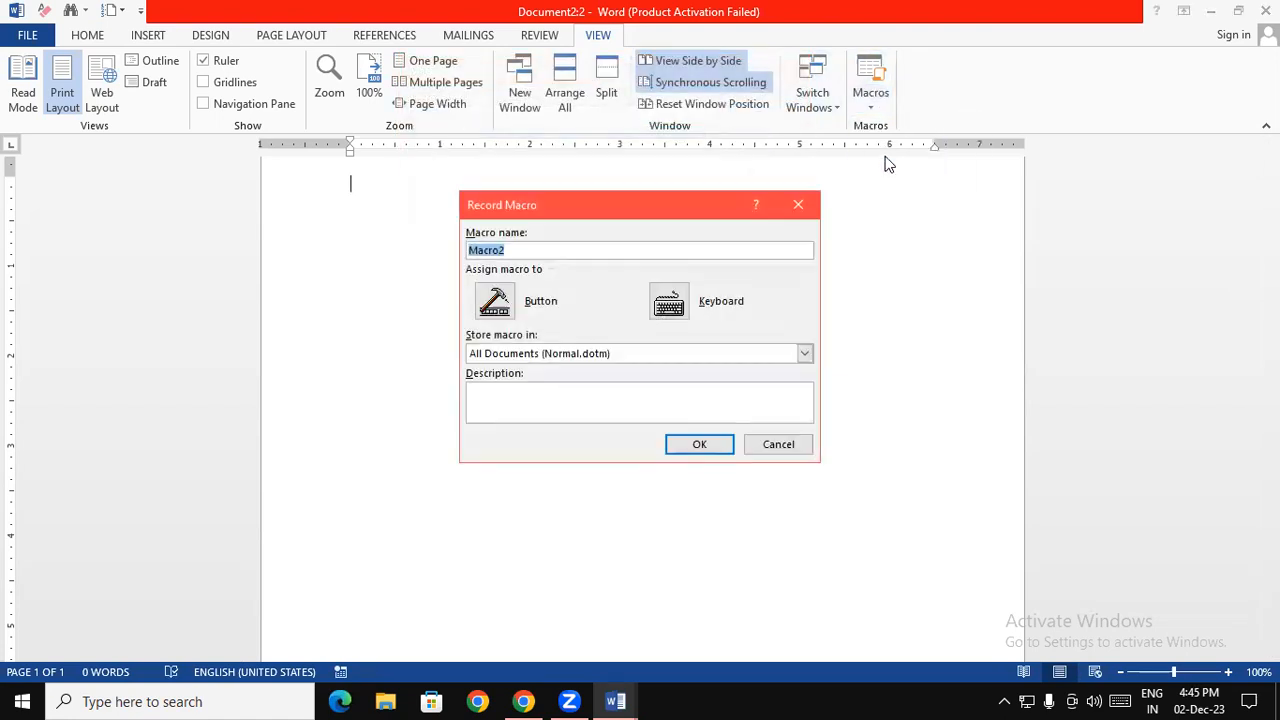
click(670, 302)
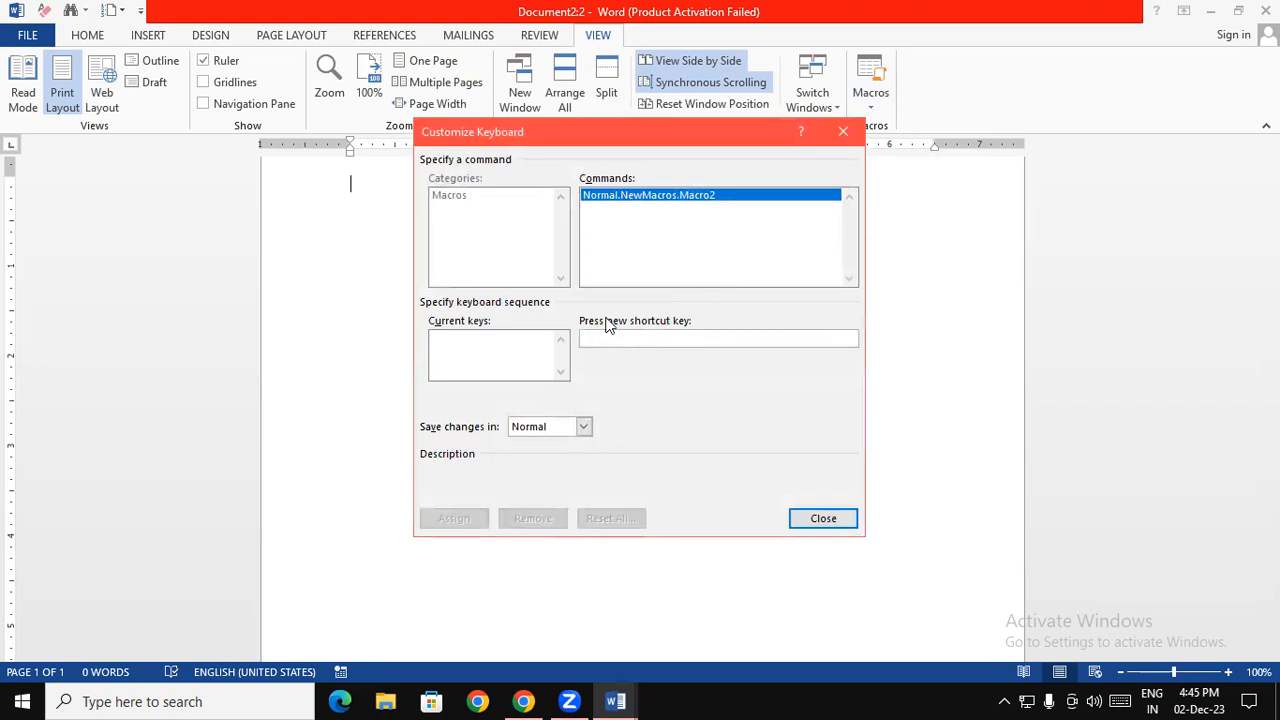
key(F3)
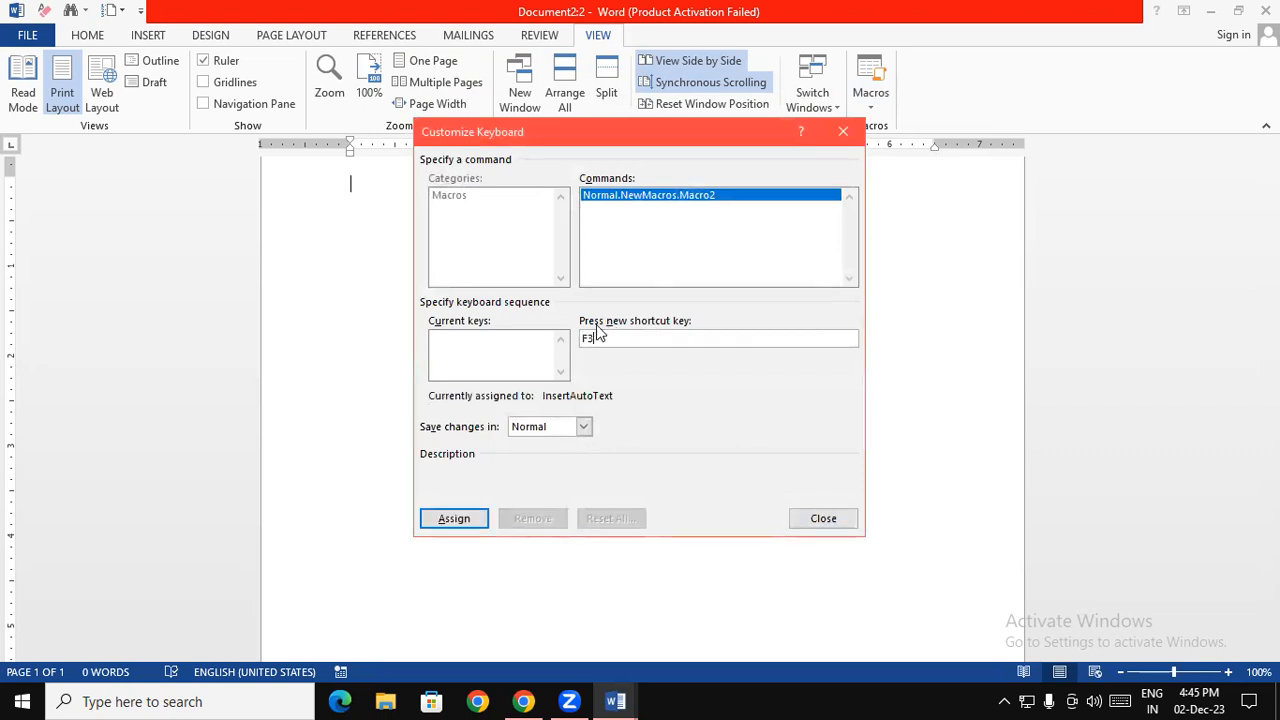
click(463, 516)
click(822, 518)
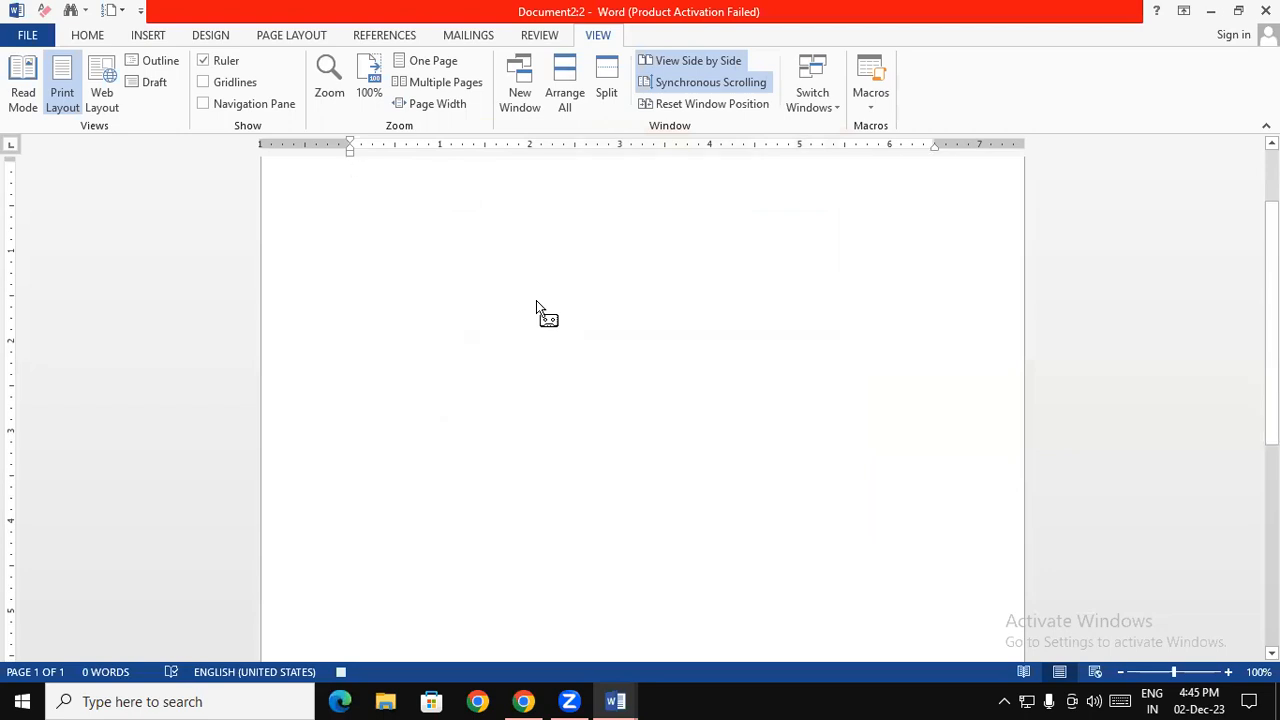
Record the entry of four lines of random letters, each in its own paragraph, and stop the macro recording
text(aafd)
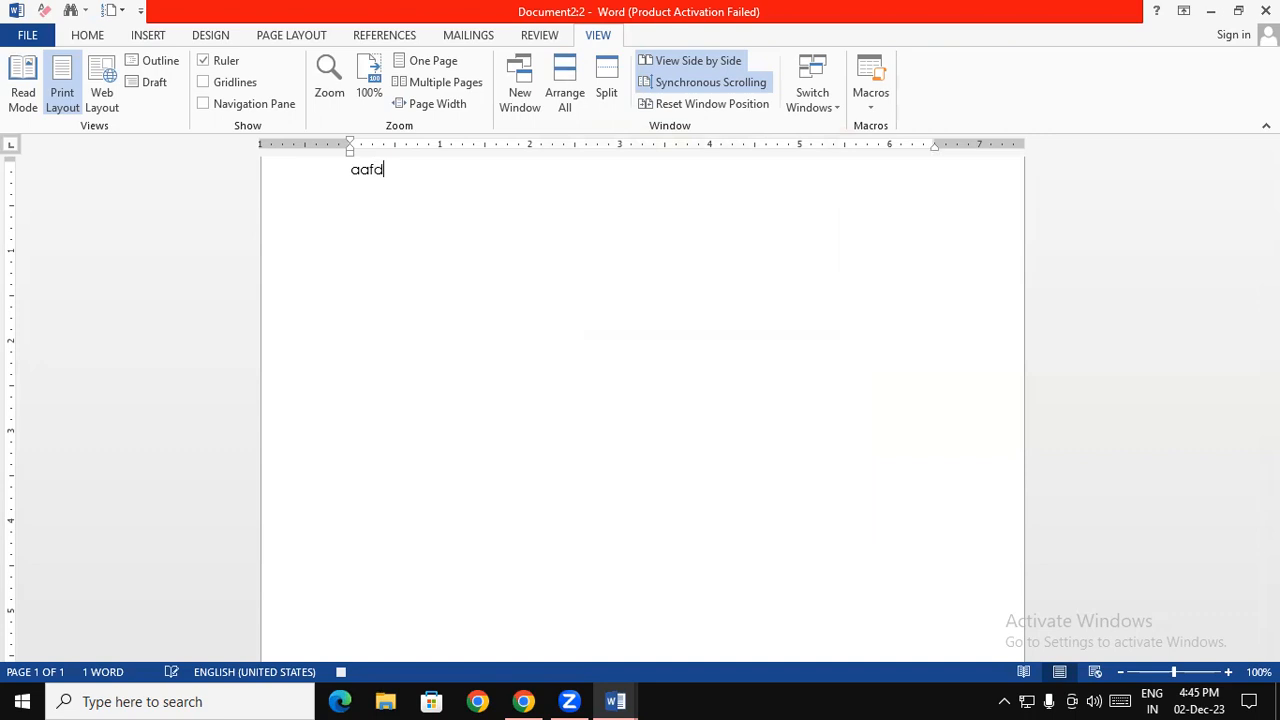
text(gjkdldagjkdglhkdfg)
key(Return)
text(ladfg)
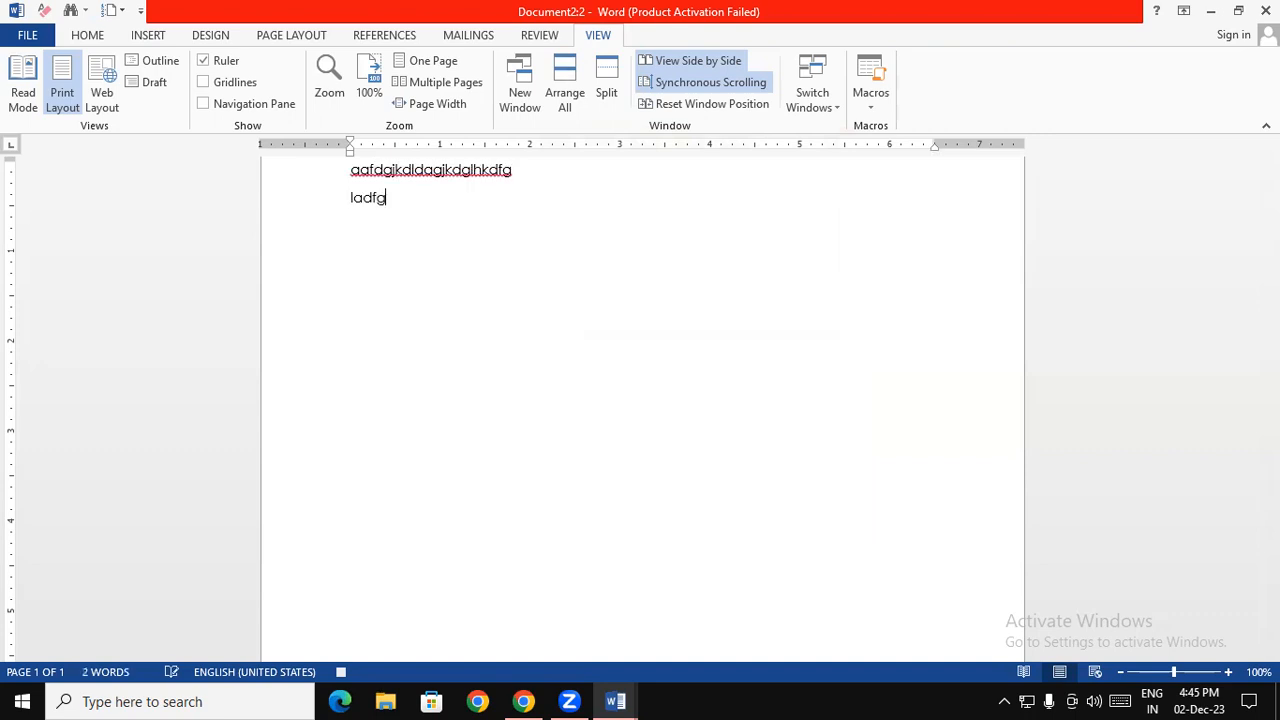
text(dlkgjklhd)
key(Return)
text(dfgjhdkfghdjkghdkg)
key(Return)
text(gfhdfbkgbdfjgbd)
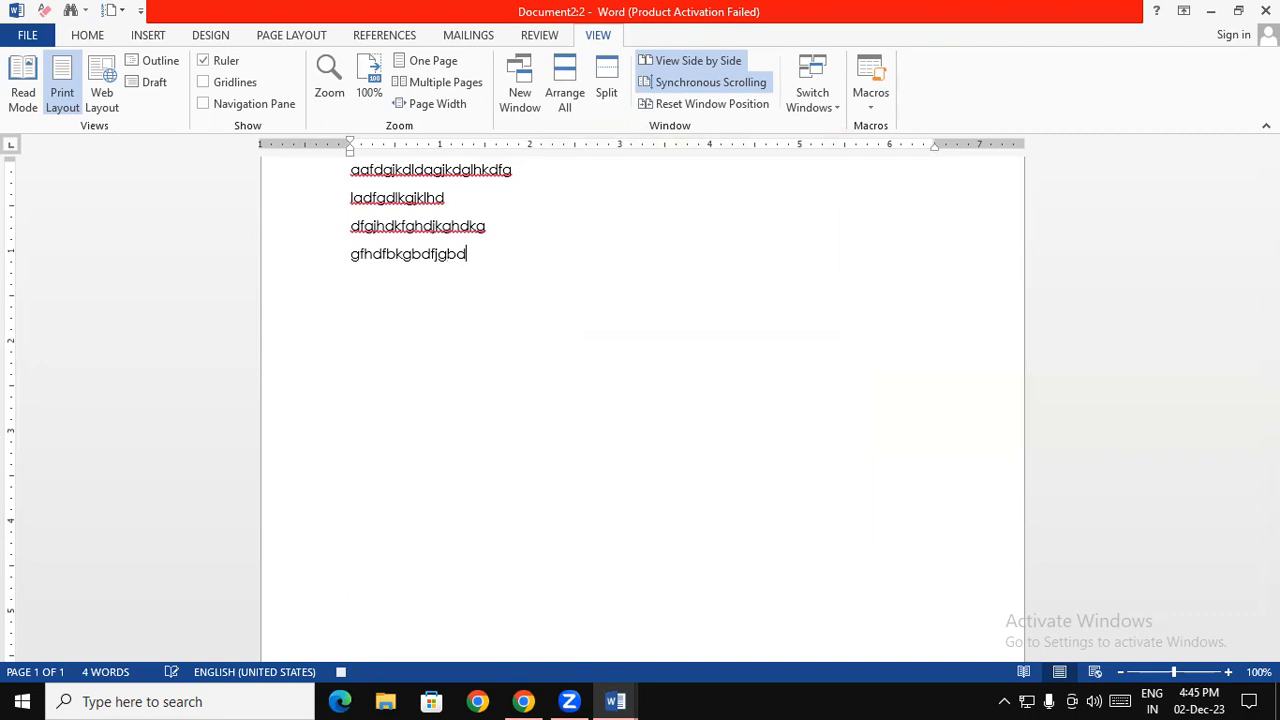
text(jgdbjdgjkdfgbjfdkgbd)
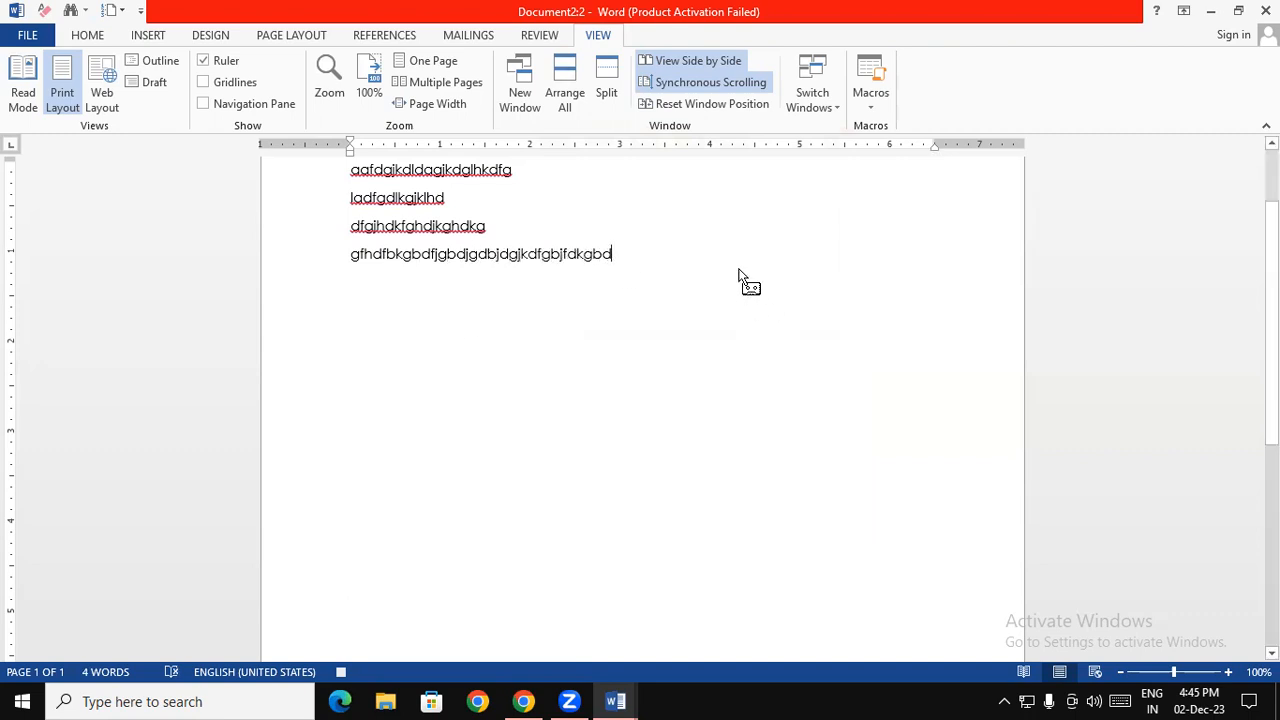
click(871, 108)
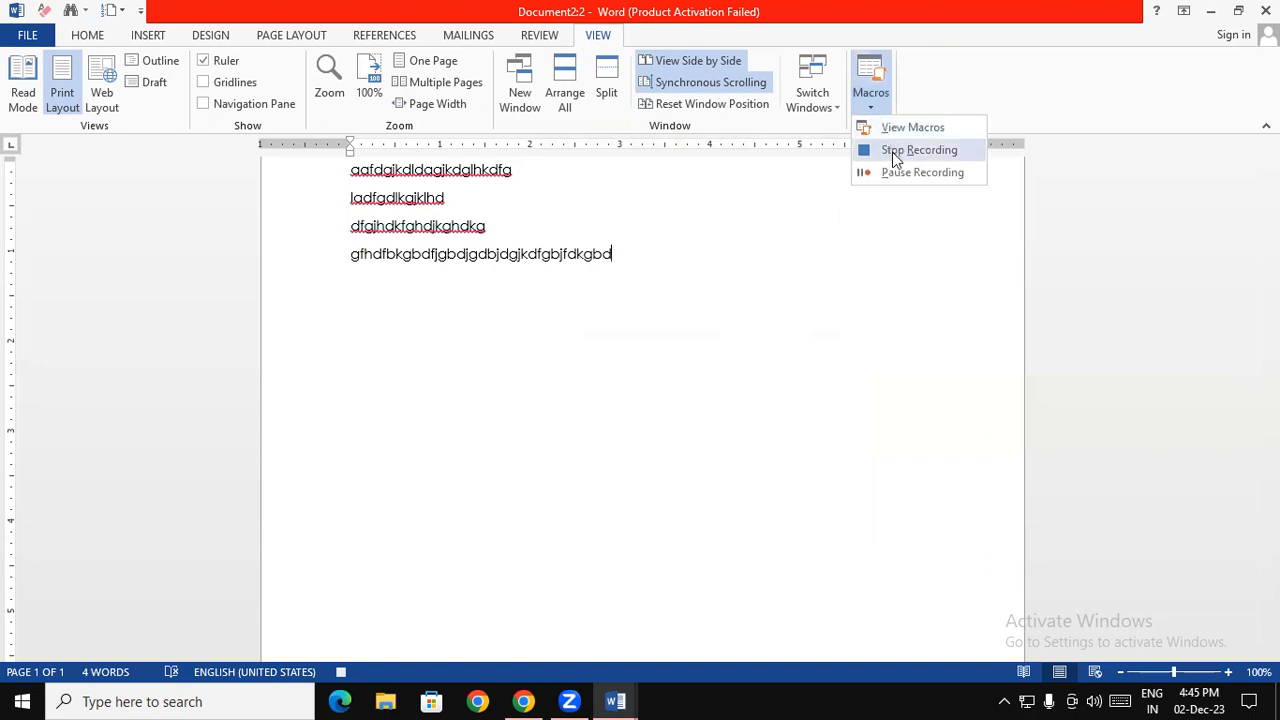
click(894, 150)
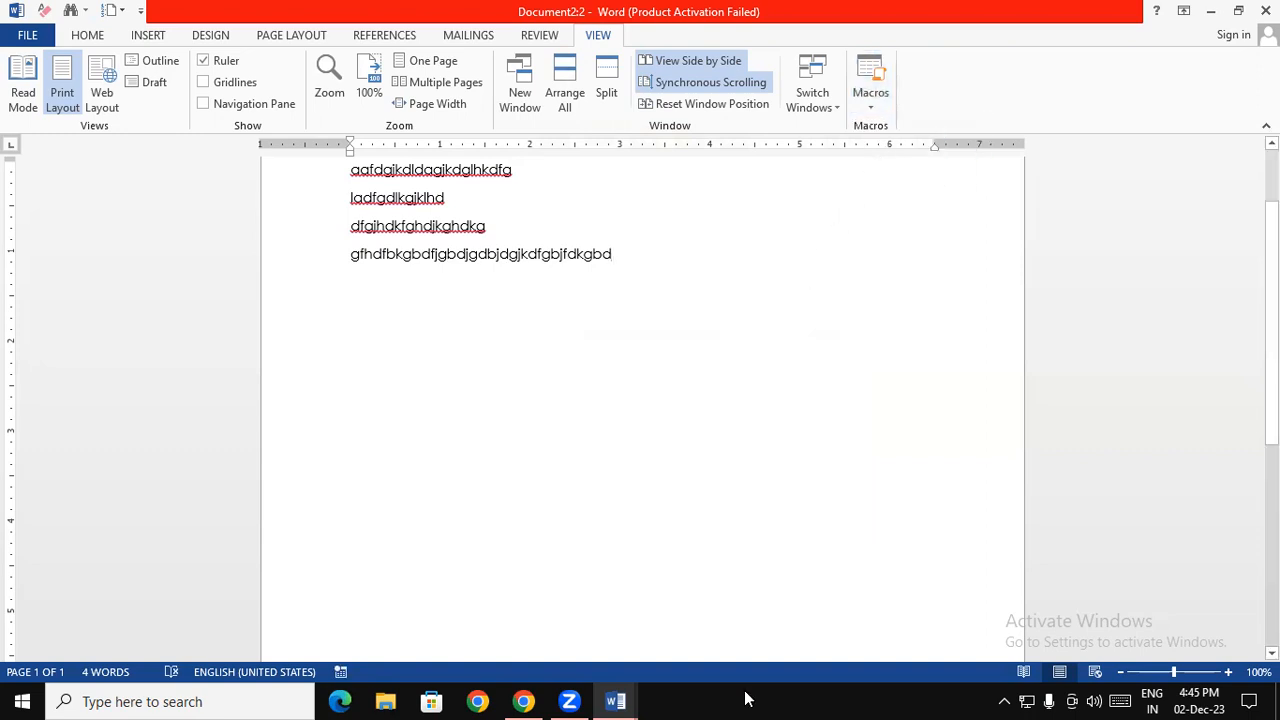
Clear the document and run the F3 macro twice to insert the recorded lines as two consecutive blocks
key(ctrl+a)
key(ctrl+c)
key(Delete)
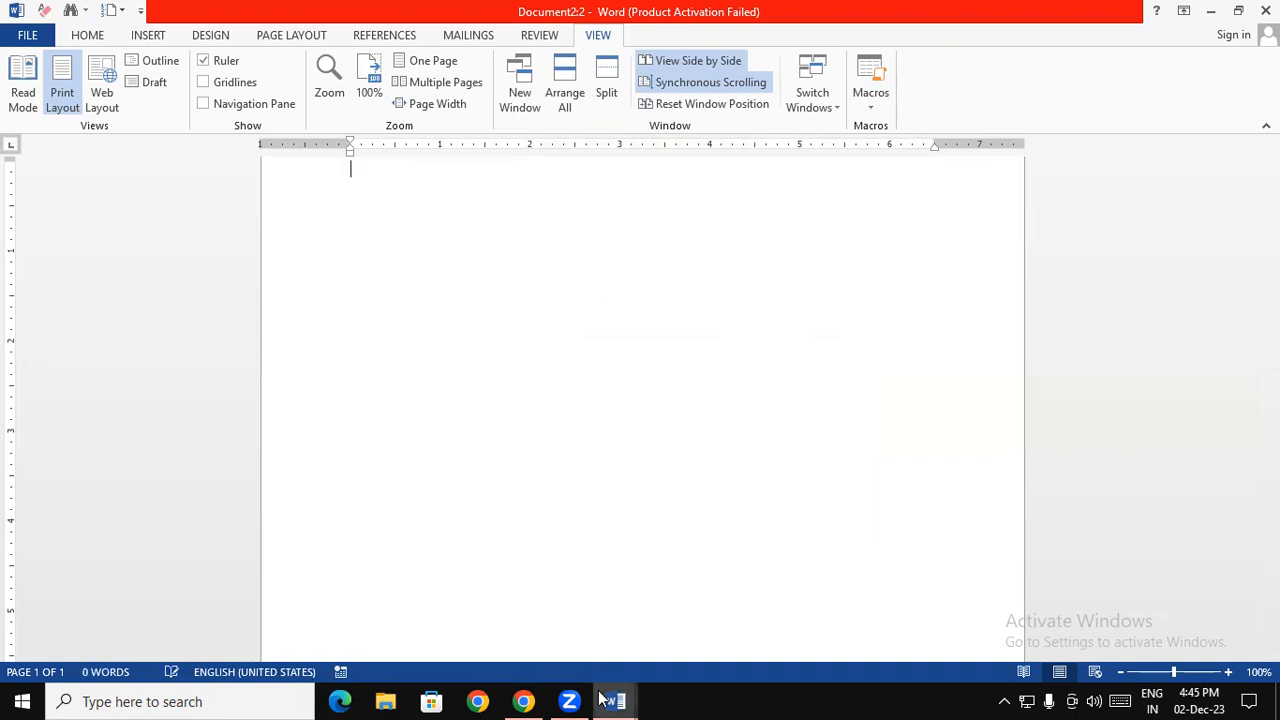
mouse_move(557, 697)
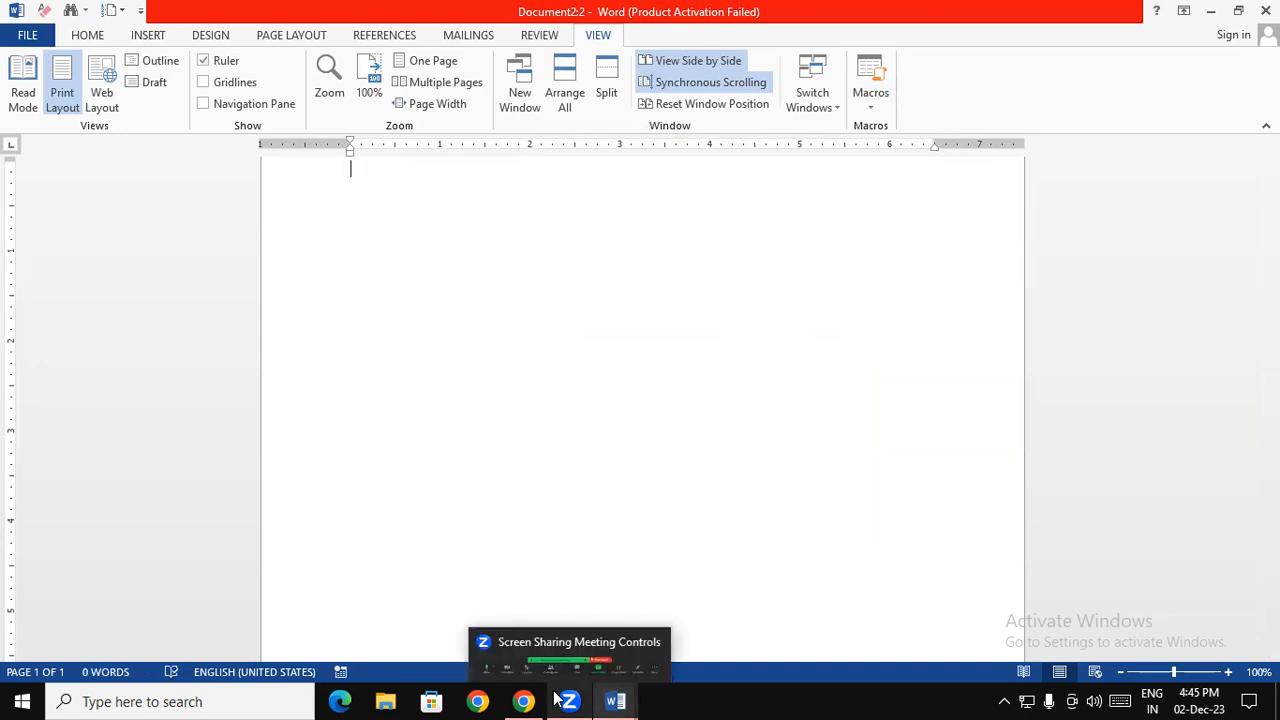
key(ctrl+z)
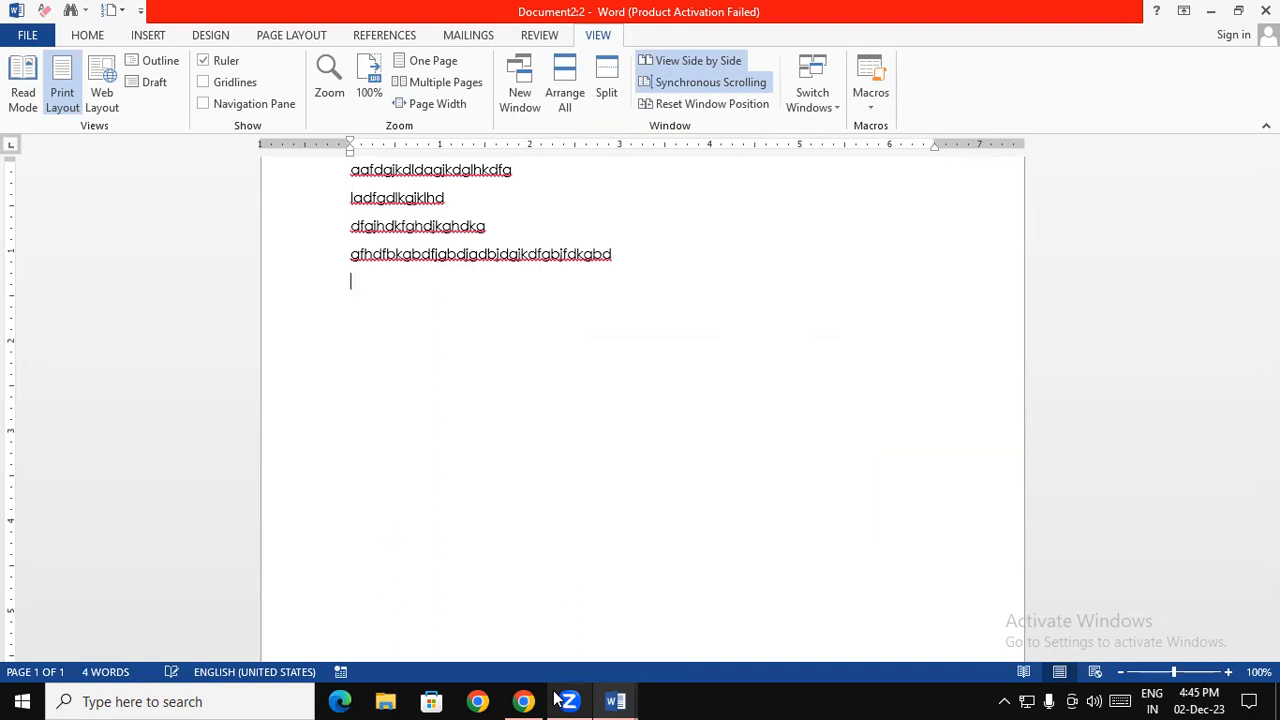
key(ctrl+v)
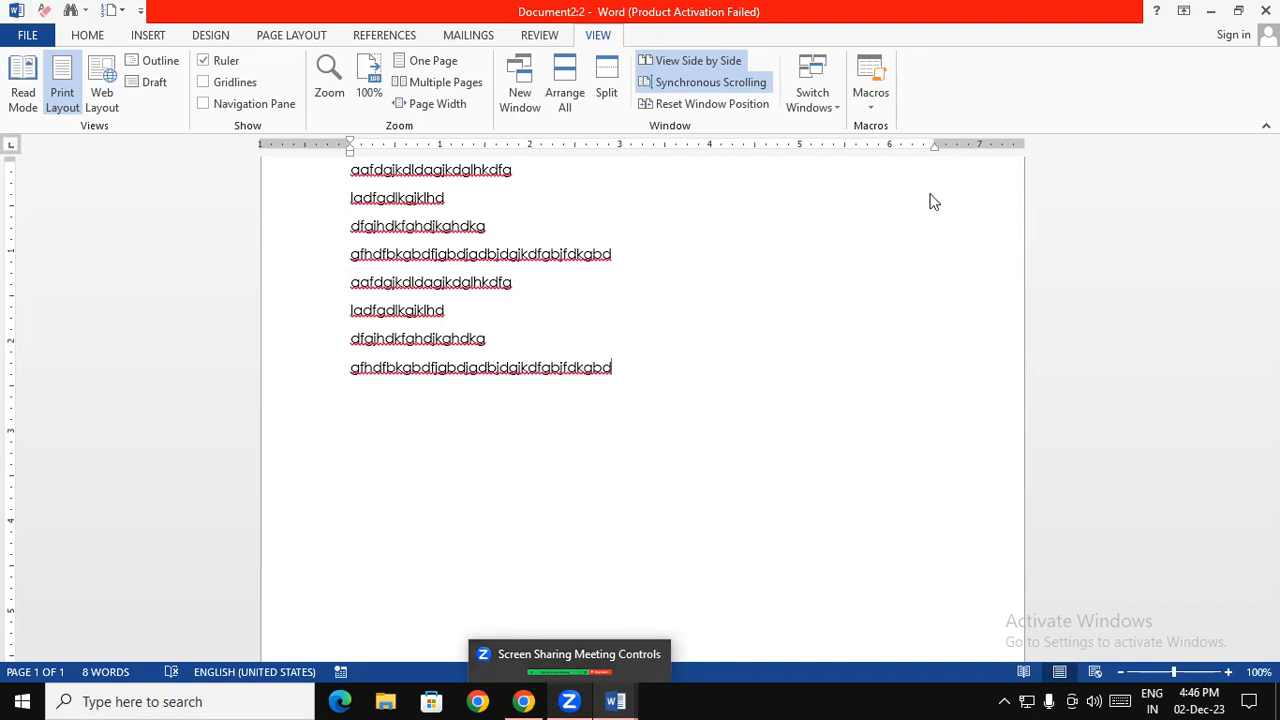
Delete both blocks of random lines to leave the document blank
click(870, 100)
click(765, 434)
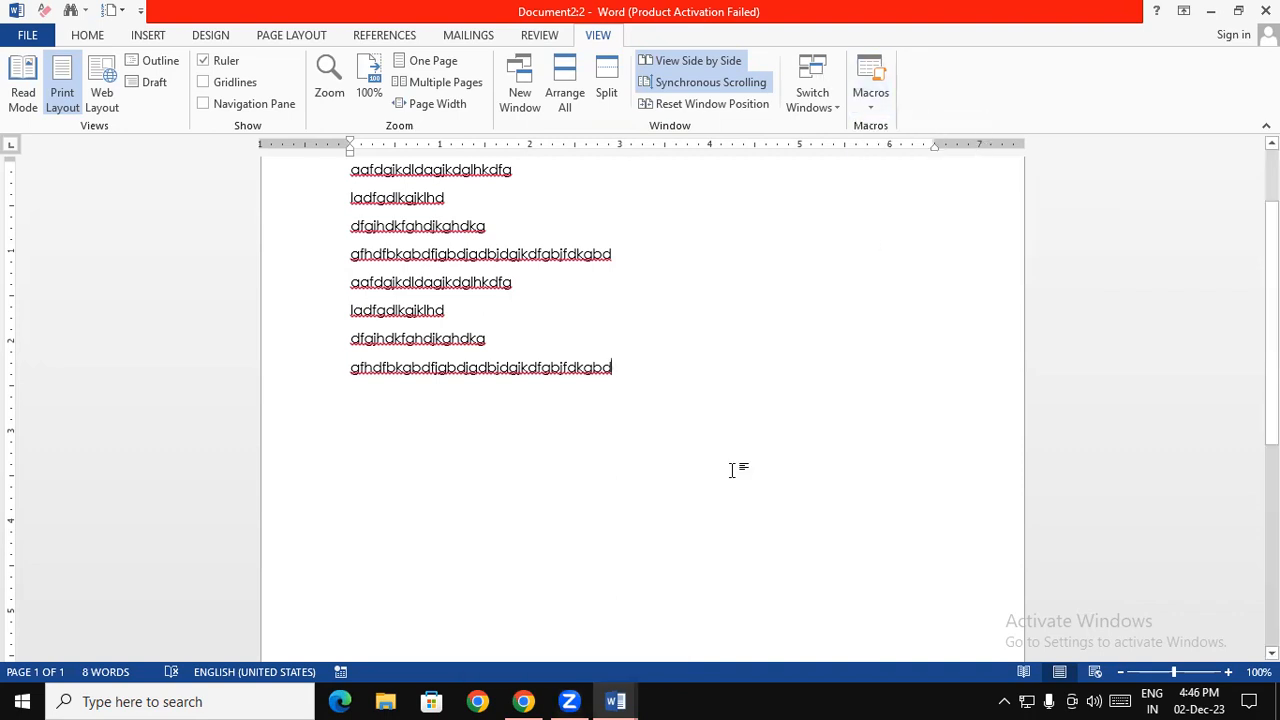
key(ctrl+a)
key(Delete)
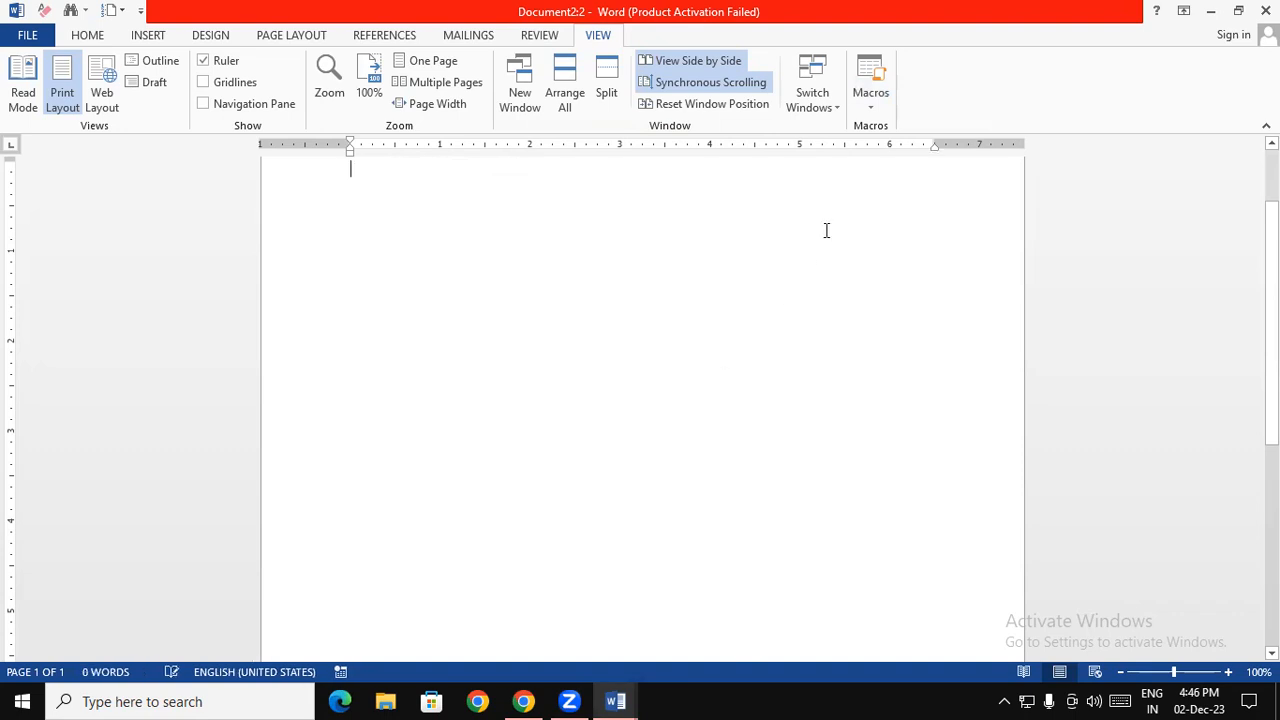
Start recording a macro under the default name Macro3, with F4 assigned as its keyboard shortcut
click(871, 96)
click(884, 149)
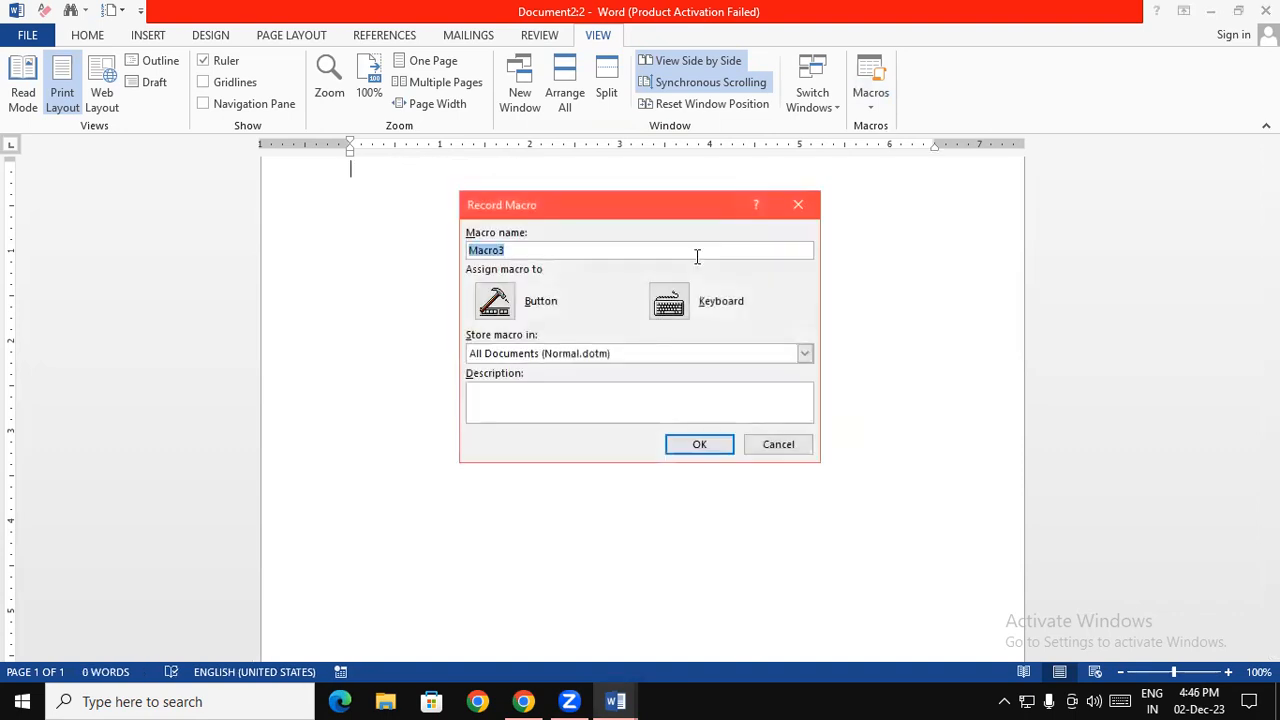
click(671, 301)
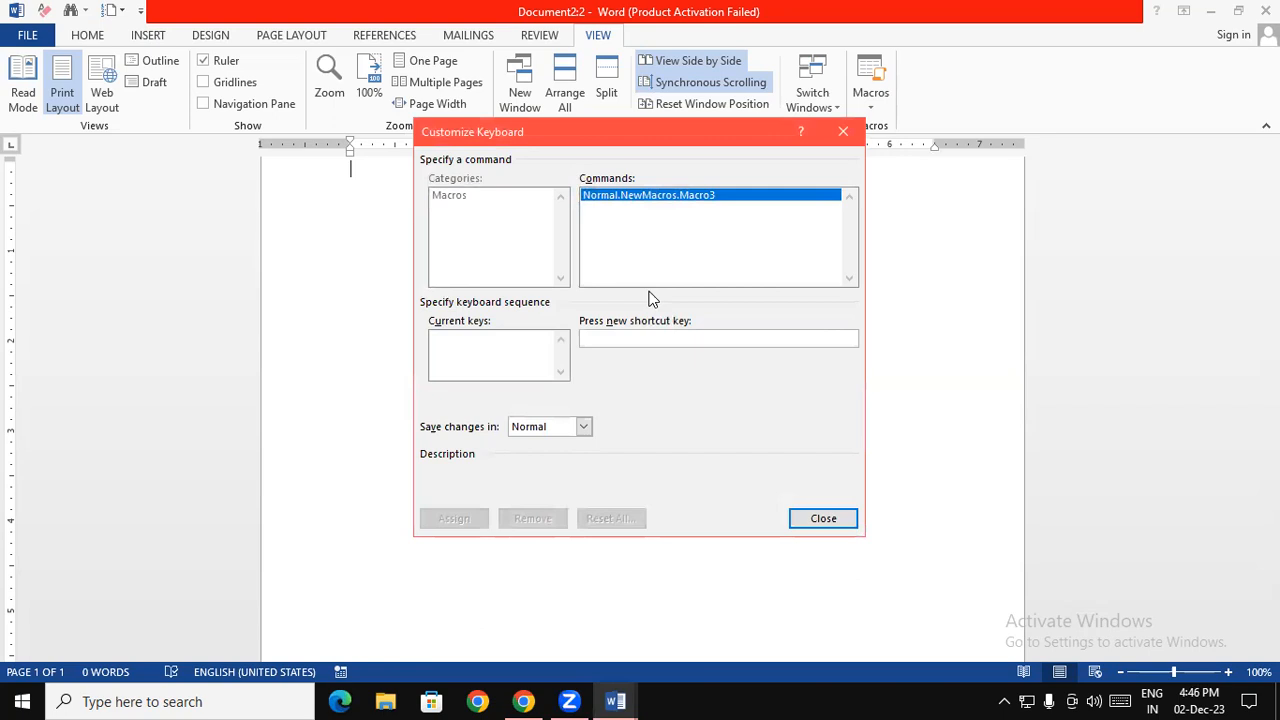
key(F4)
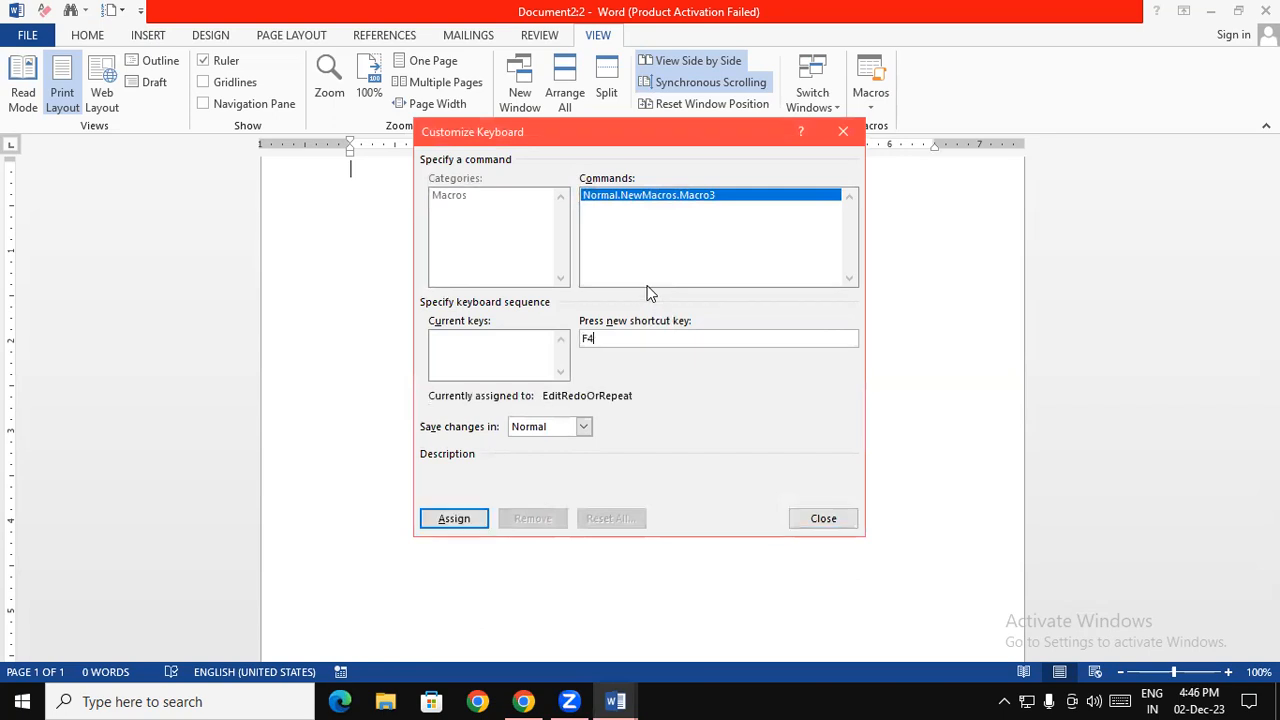
click(471, 517)
click(820, 519)
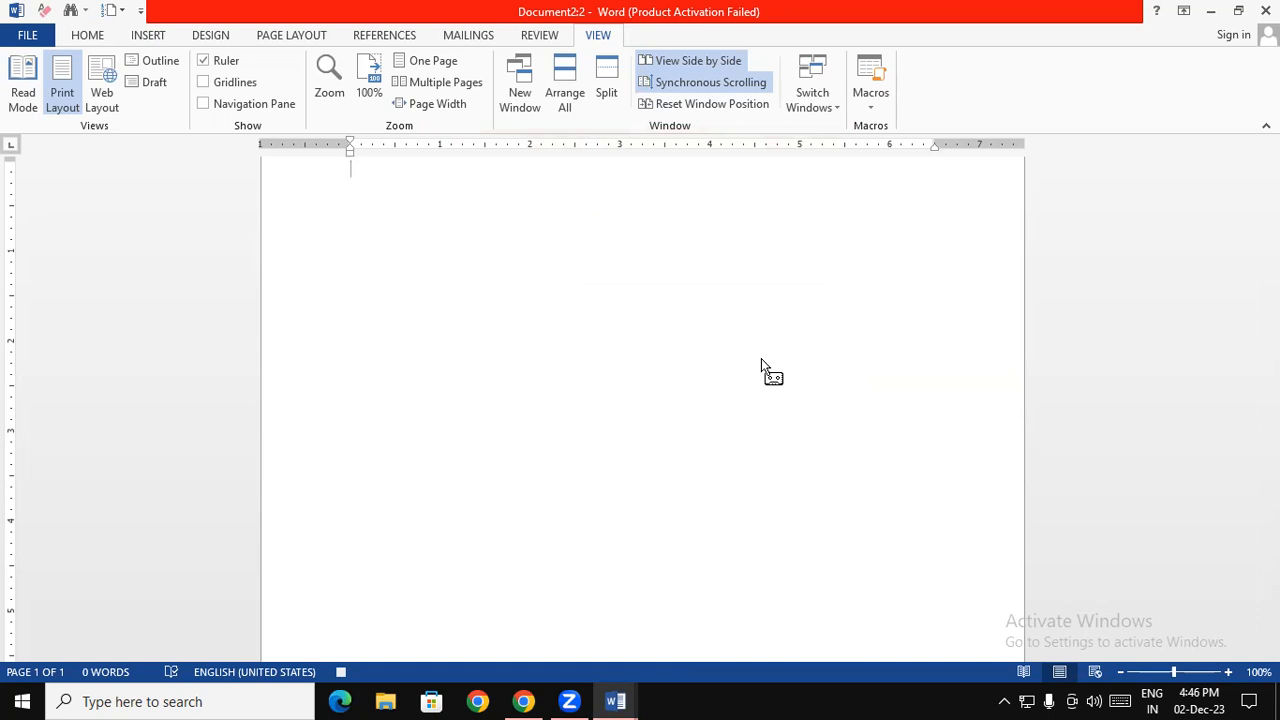
Record the entry of the word "Gayatri" followed by a space, and pause the macro recording
text(Gayatri)
key(BackSpace)
key(BackSpace)
text(i)
click(871, 100)
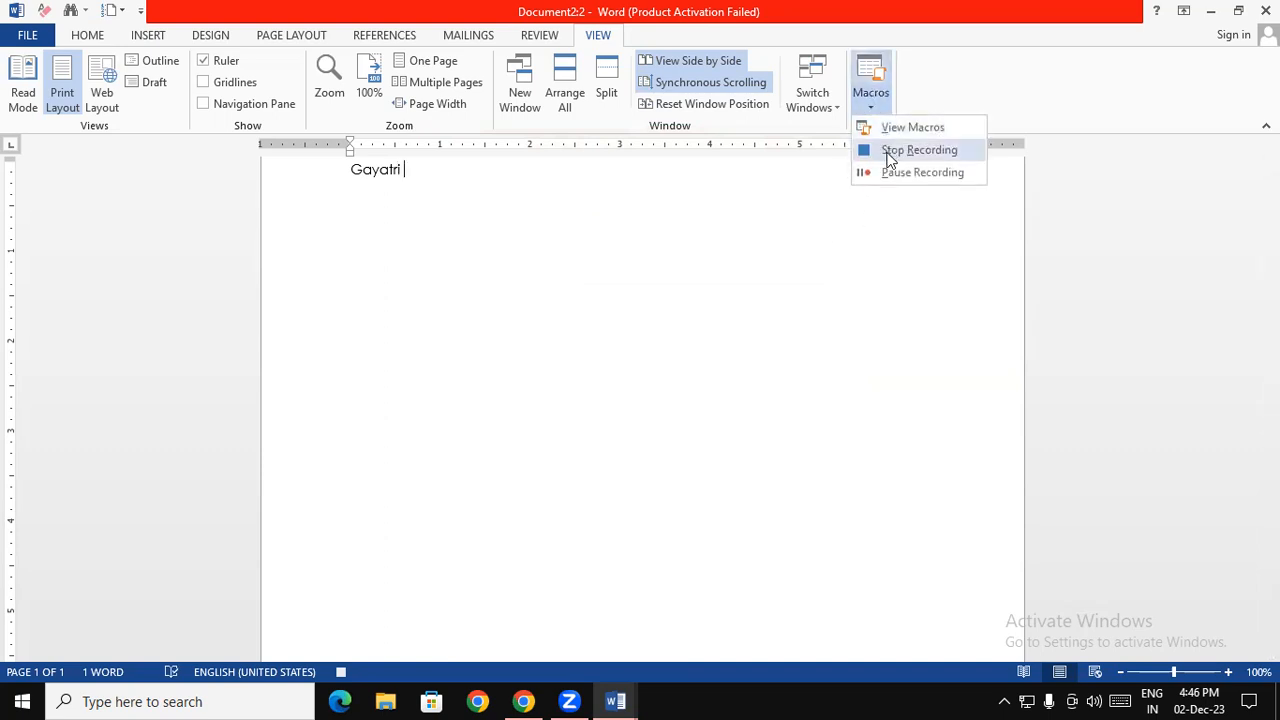
click(889, 174)
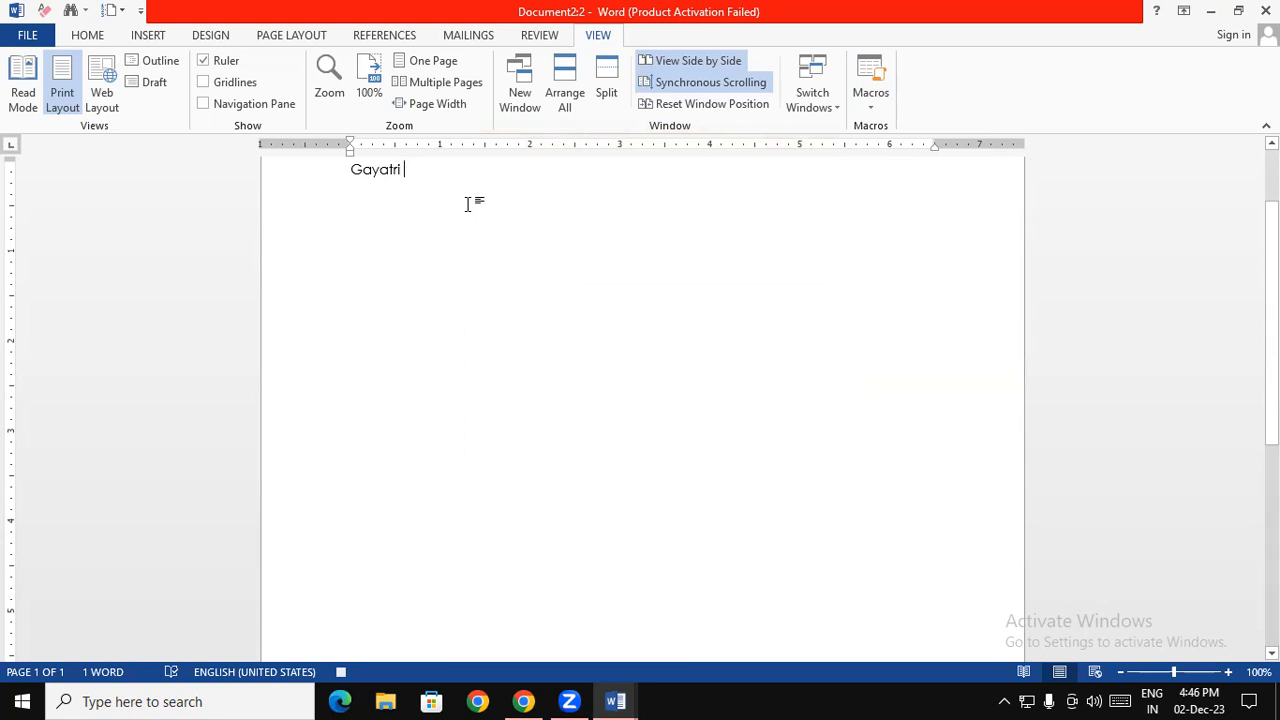
Add the word "Institute" to the line while recording is paused, and resume the macro recorder
text(Ins)
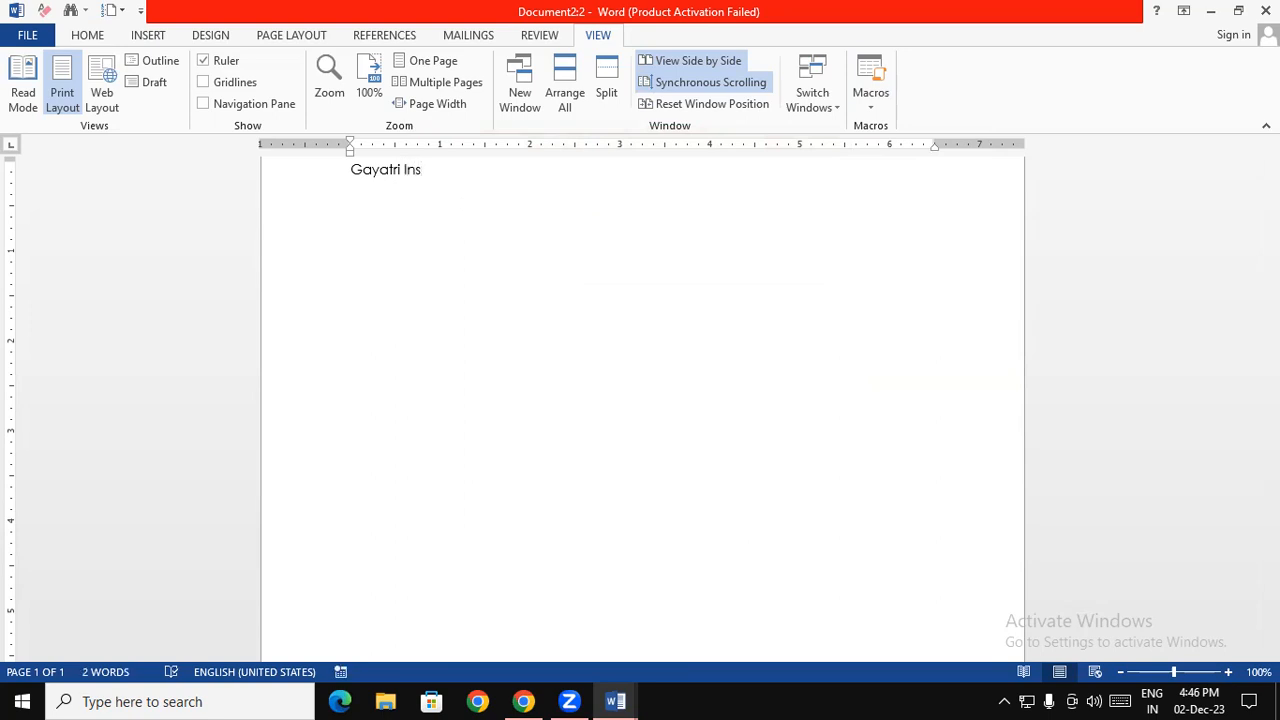
text(titute)
click(888, 103)
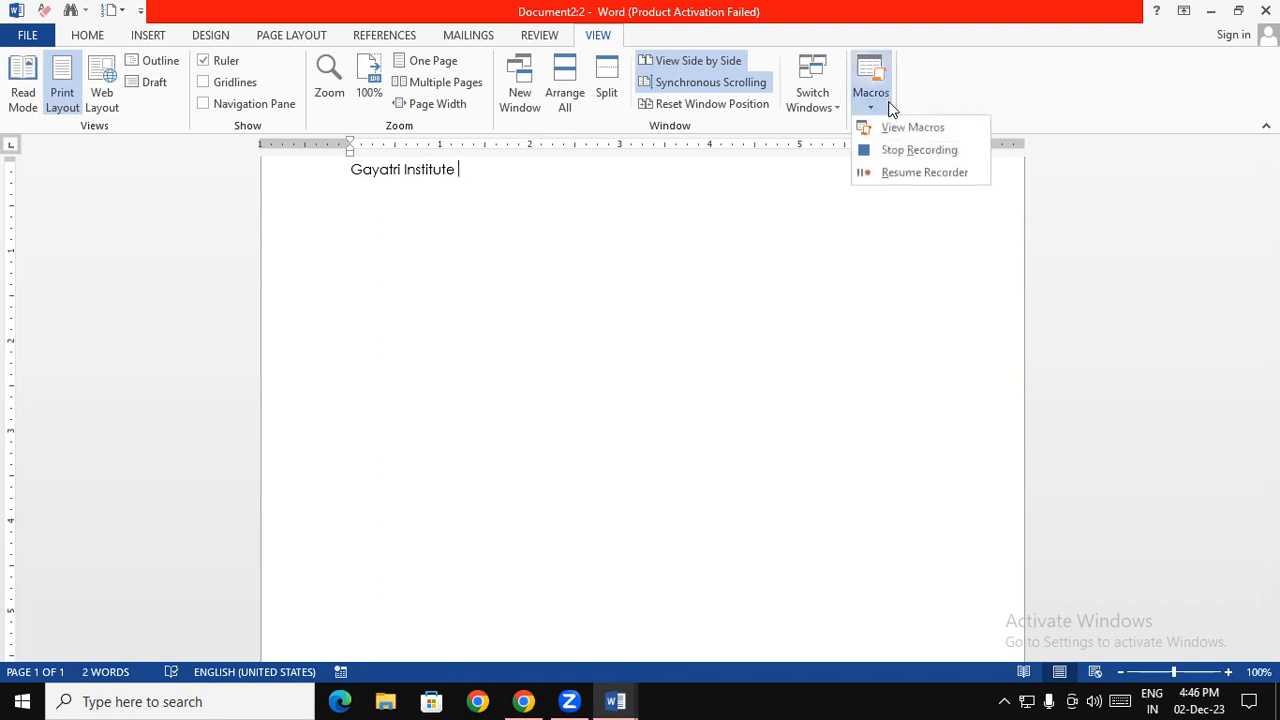
click(888, 173)
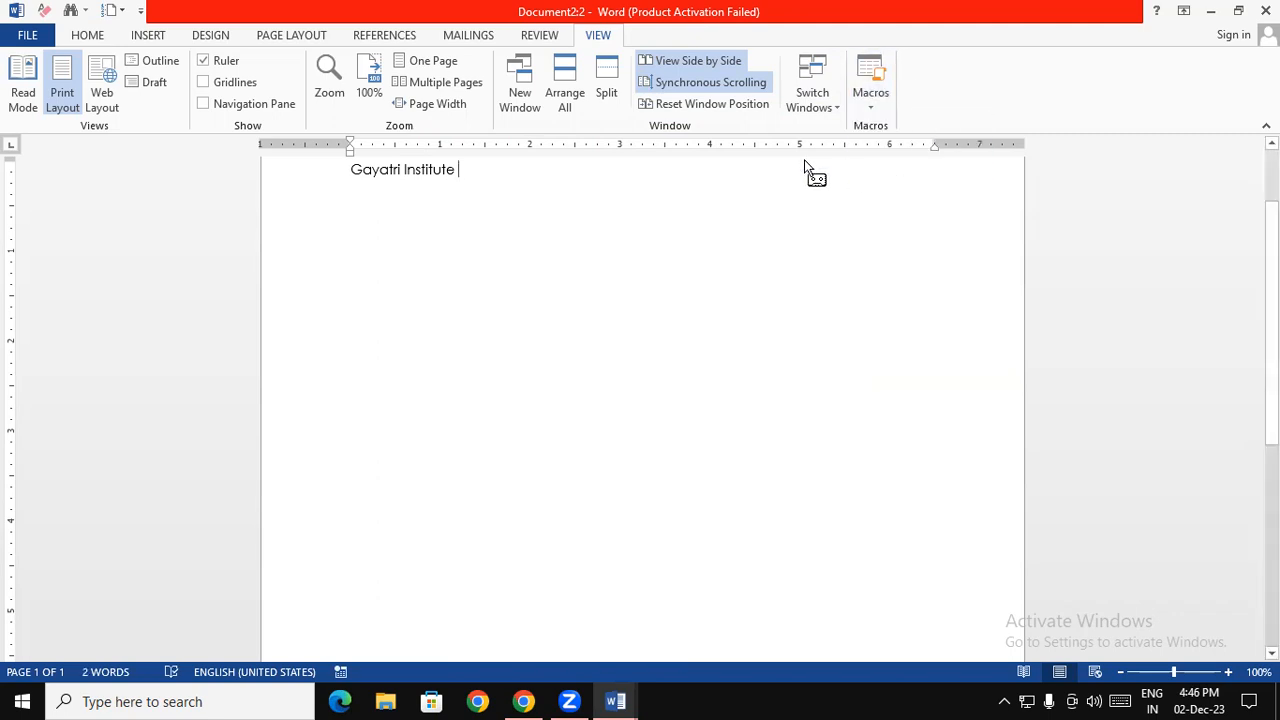
Record the entry of "of Technology" to complete the line, and stop the macro recording
text(of e)
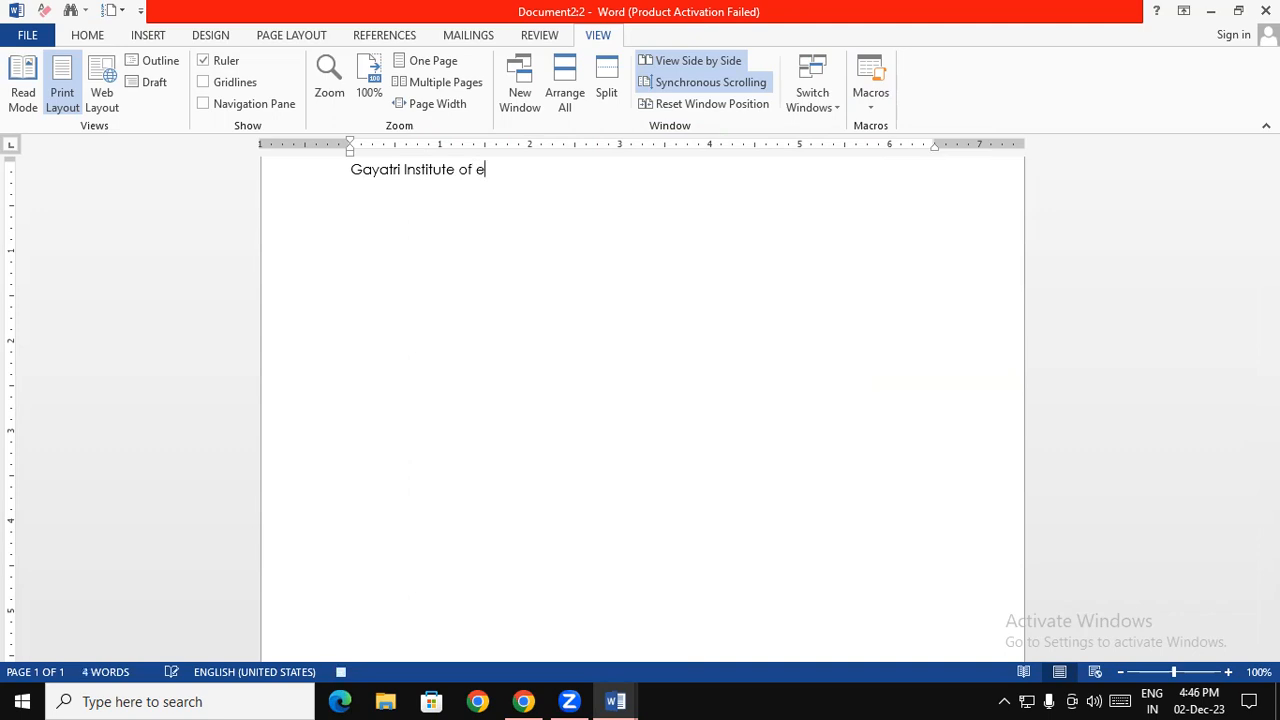
key(BackSpace)
text(Technology)
click(876, 107)
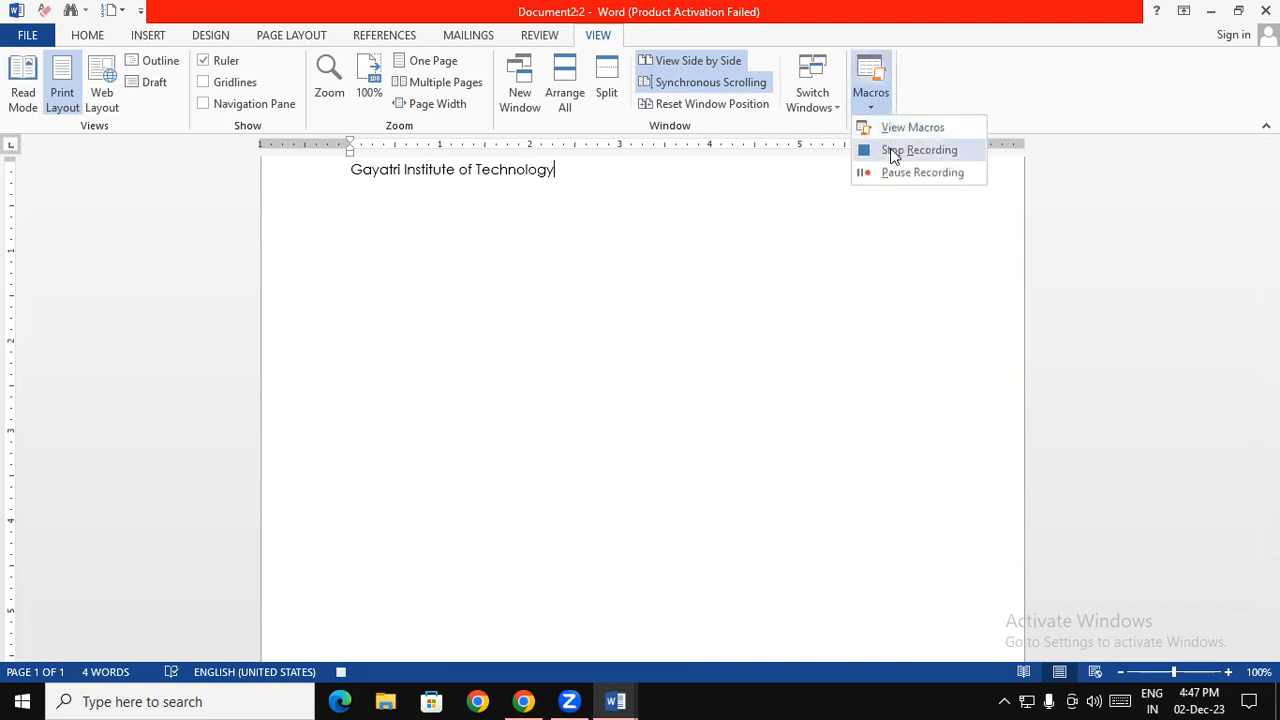
click(891, 149)
Add three new paragraphs below the institute name and run the F4 macro there
key(Return)
key(Return)
key(Return)
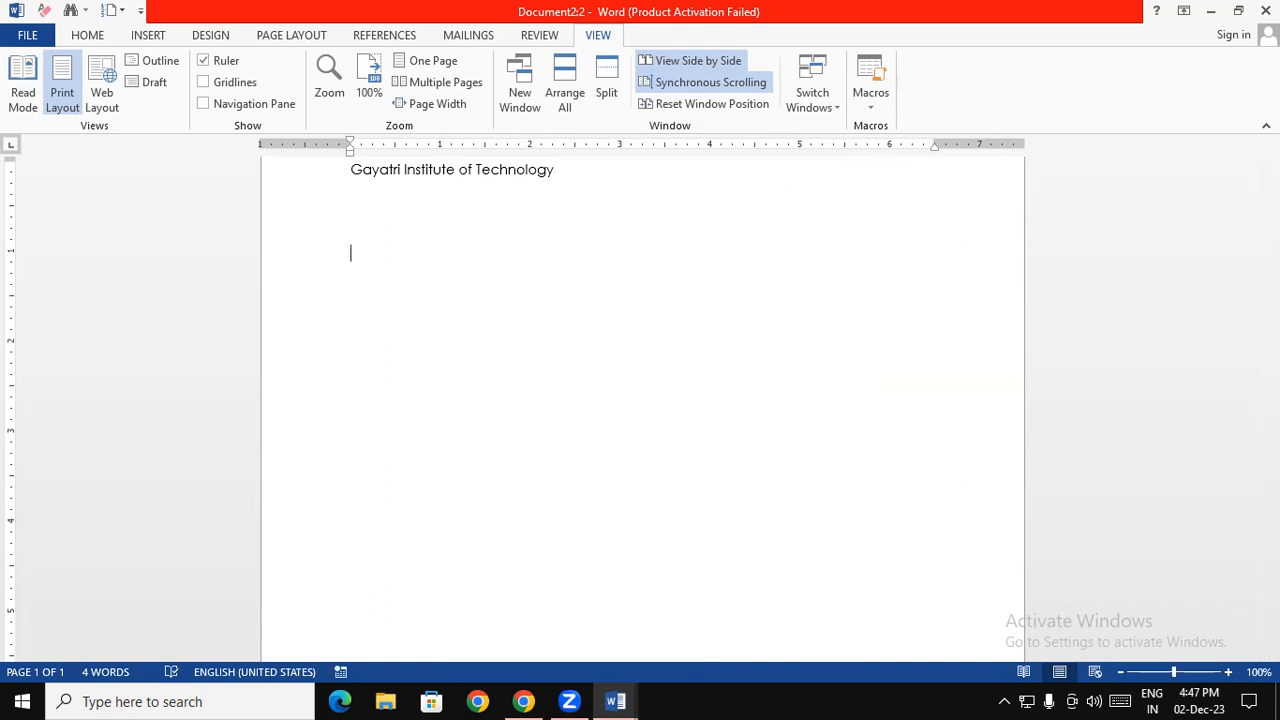
key(ctrl+g)
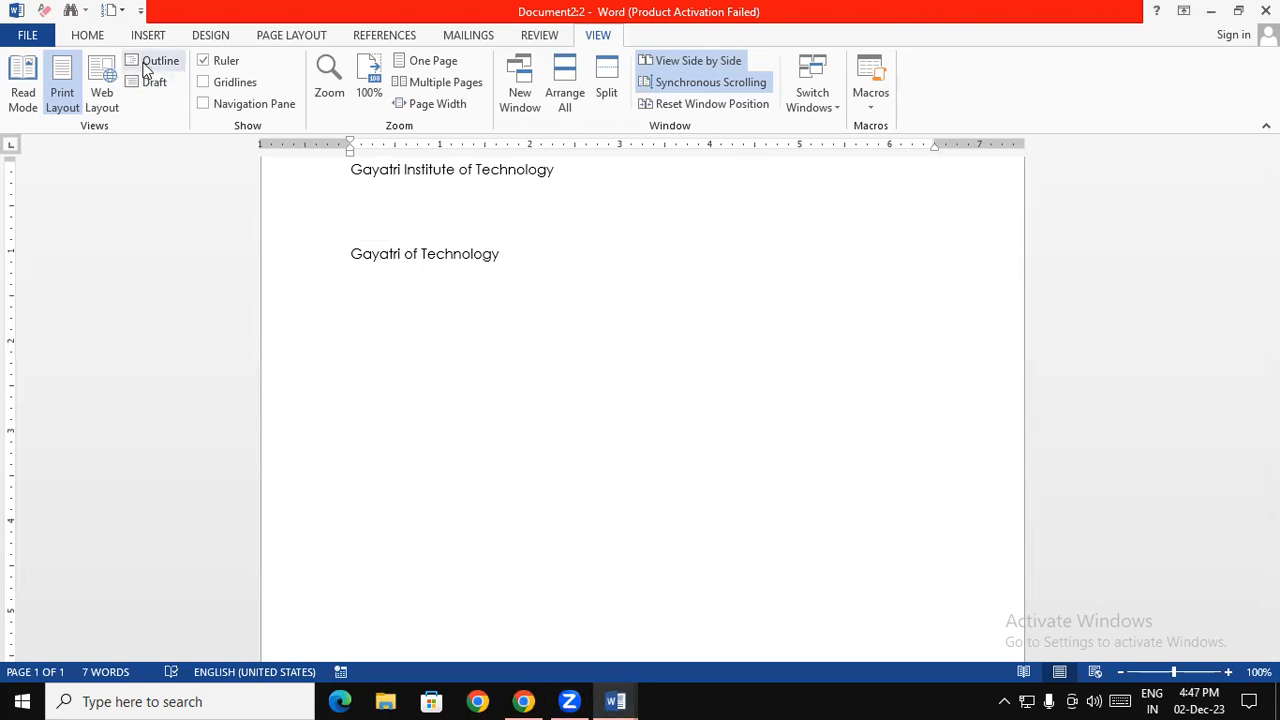
click(484, 320)
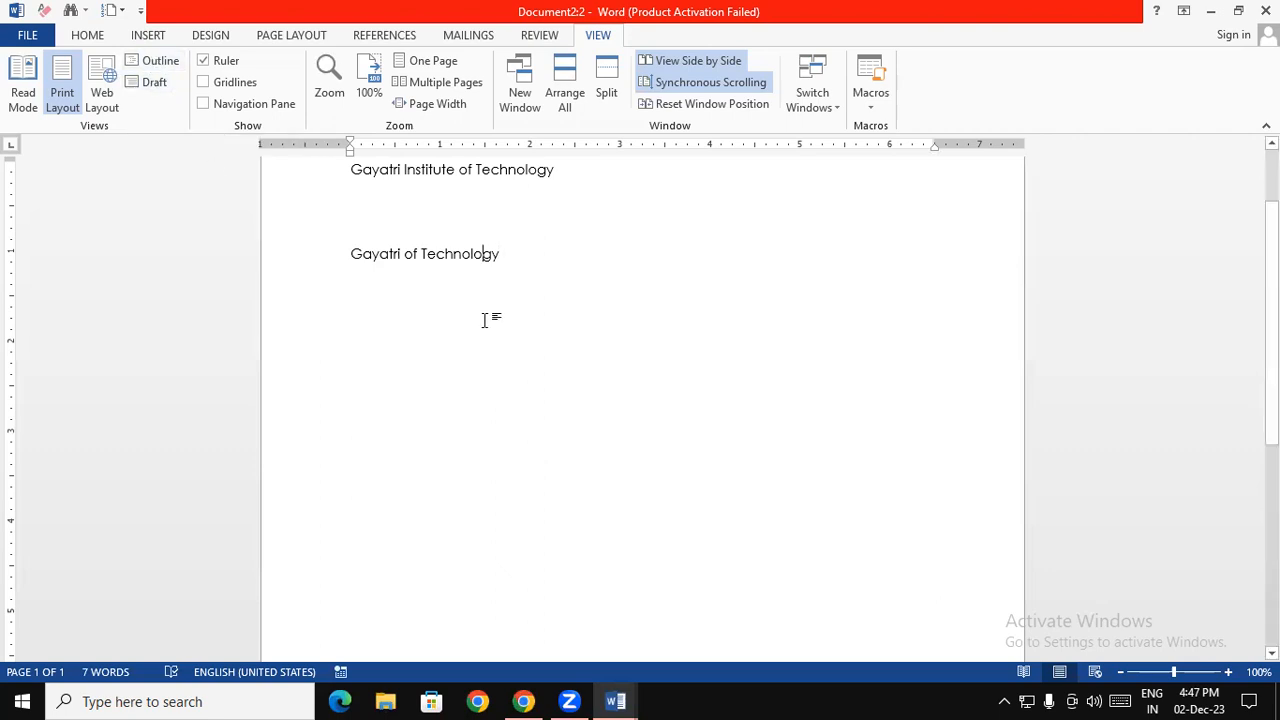
Replace the whole document content with sample paragraphs generated by =rand()
key(ctrl+a)
key(BackSpace)
text(=rc)
text(nd)
text(())
key(Return)
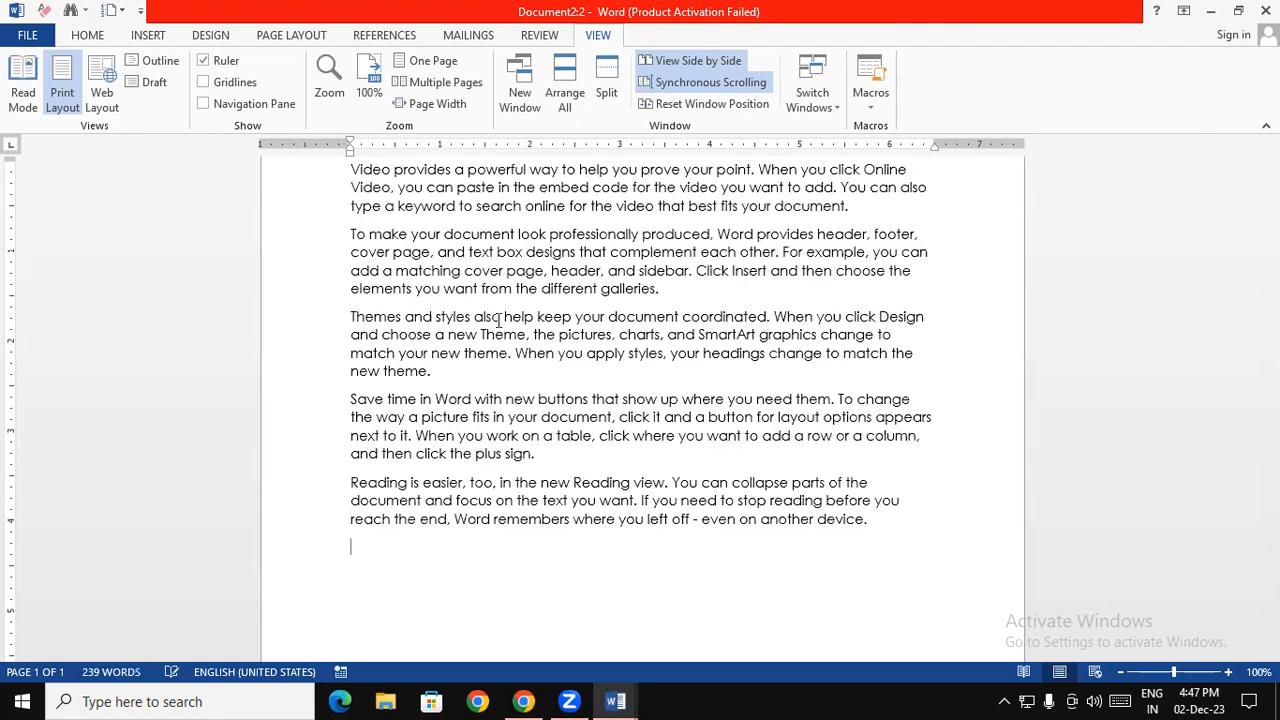
Switch to Outline view, show only the first line of each paragraph, and highlight the shortened lines
click(155, 60)
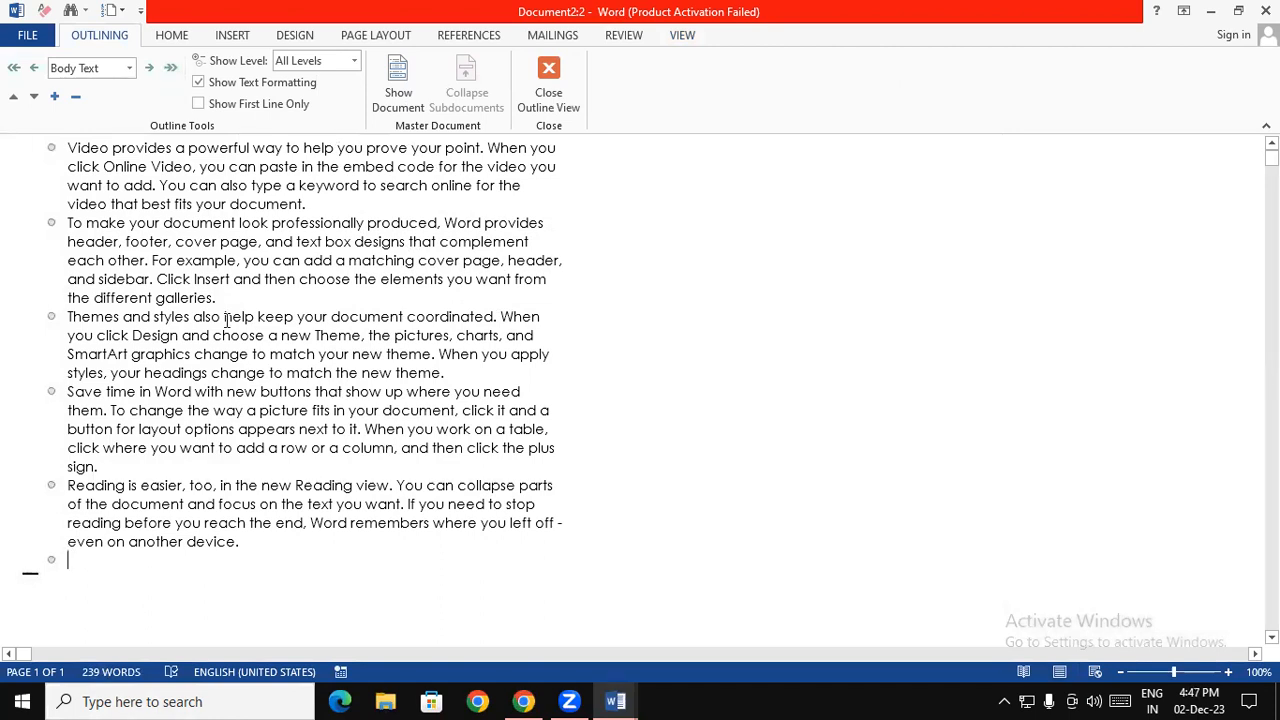
click(226, 104)
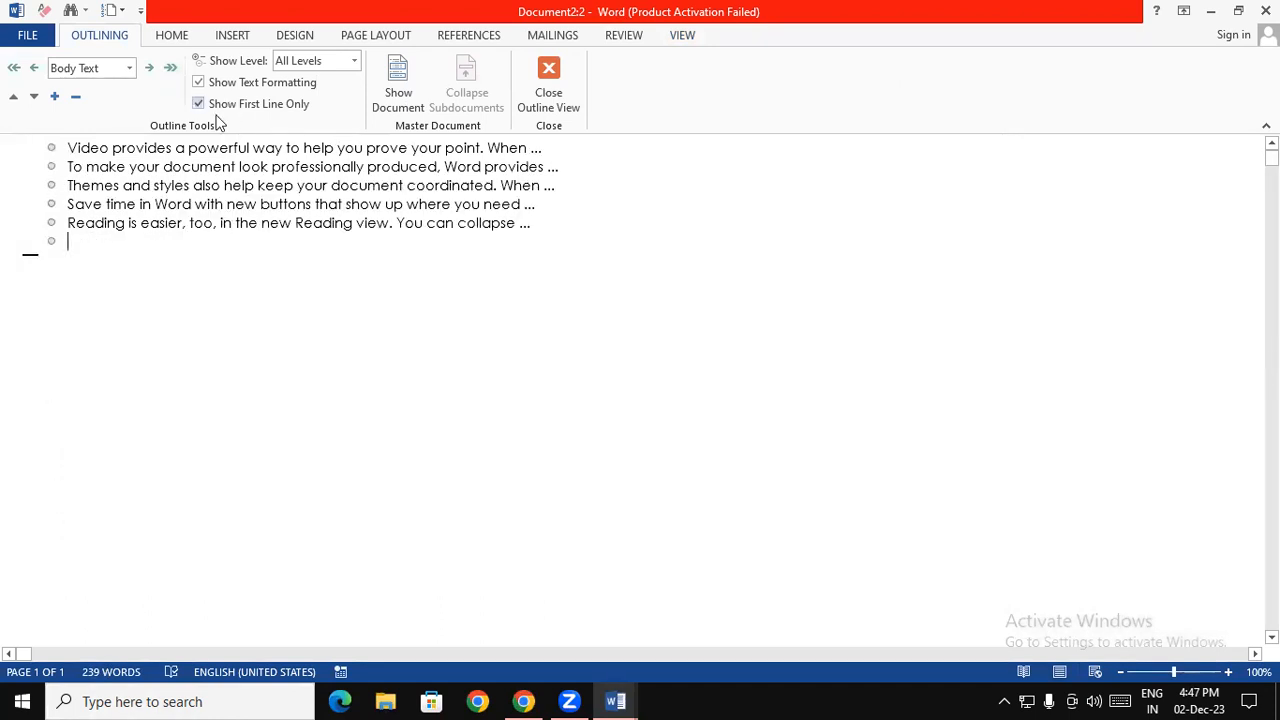
drag(66, 148, 528, 206)
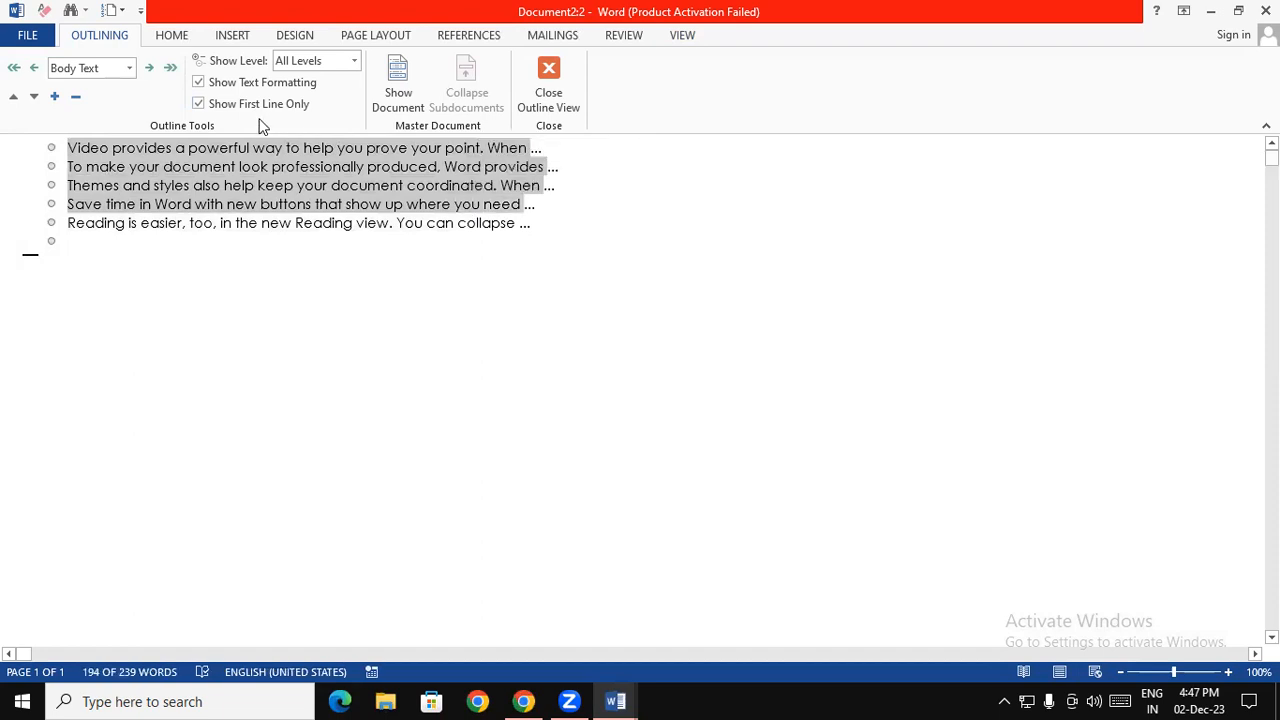
drag(67, 148, 518, 134)
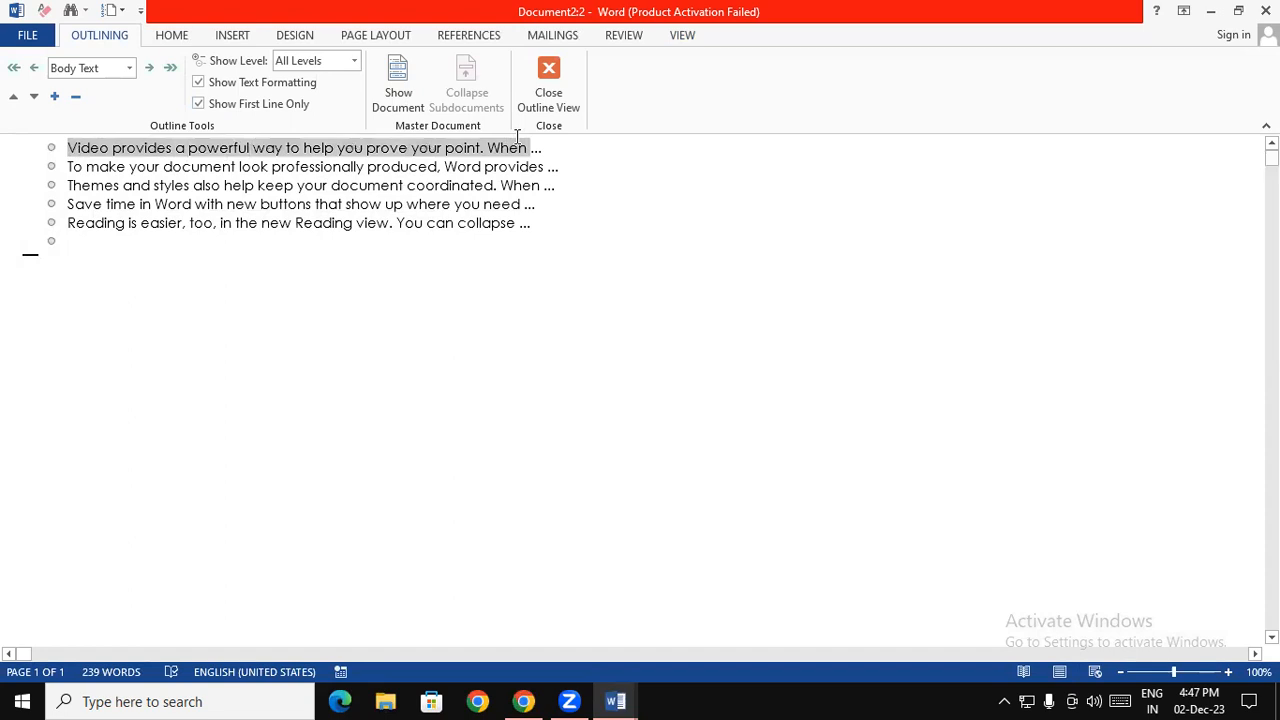
Turn off Show First Line Only, toggle Show Text Formatting off and on again, and close Outline view
click(255, 104)
click(242, 86)
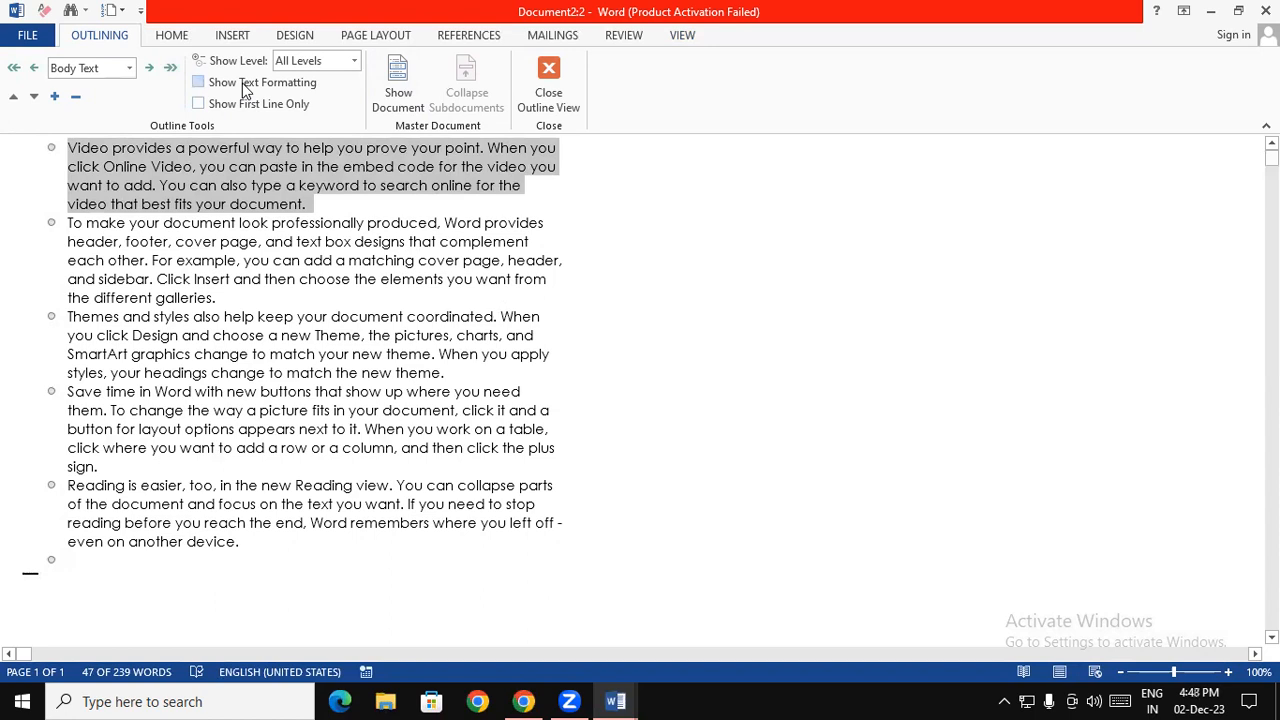
click(243, 87)
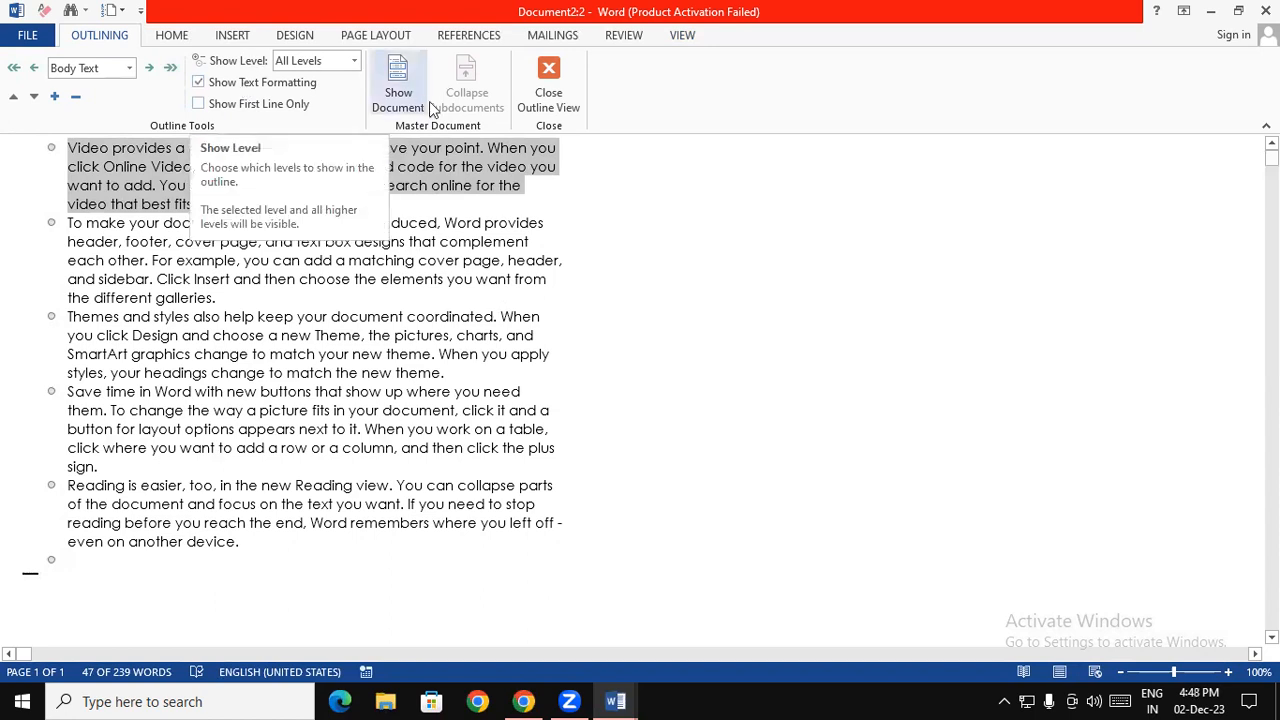
click(546, 82)
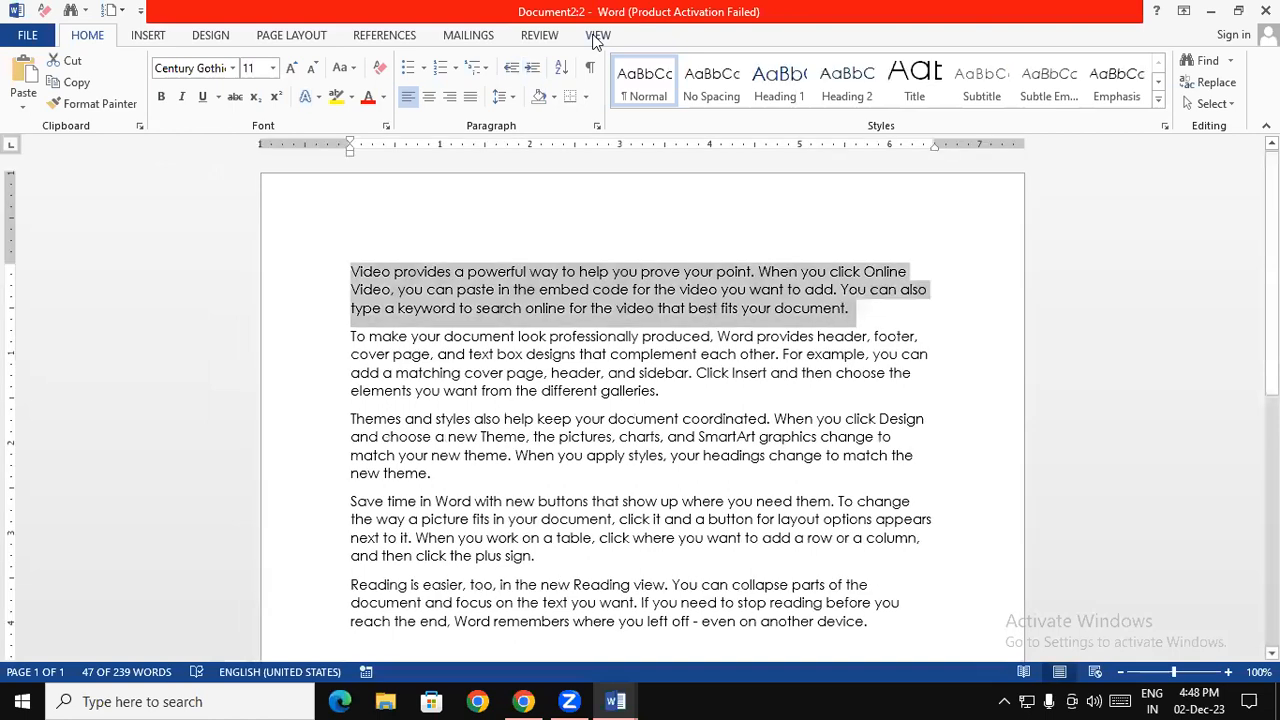
Switch the document to Draft view and select all five sample paragraphs
click(598, 35)
click(155, 82)
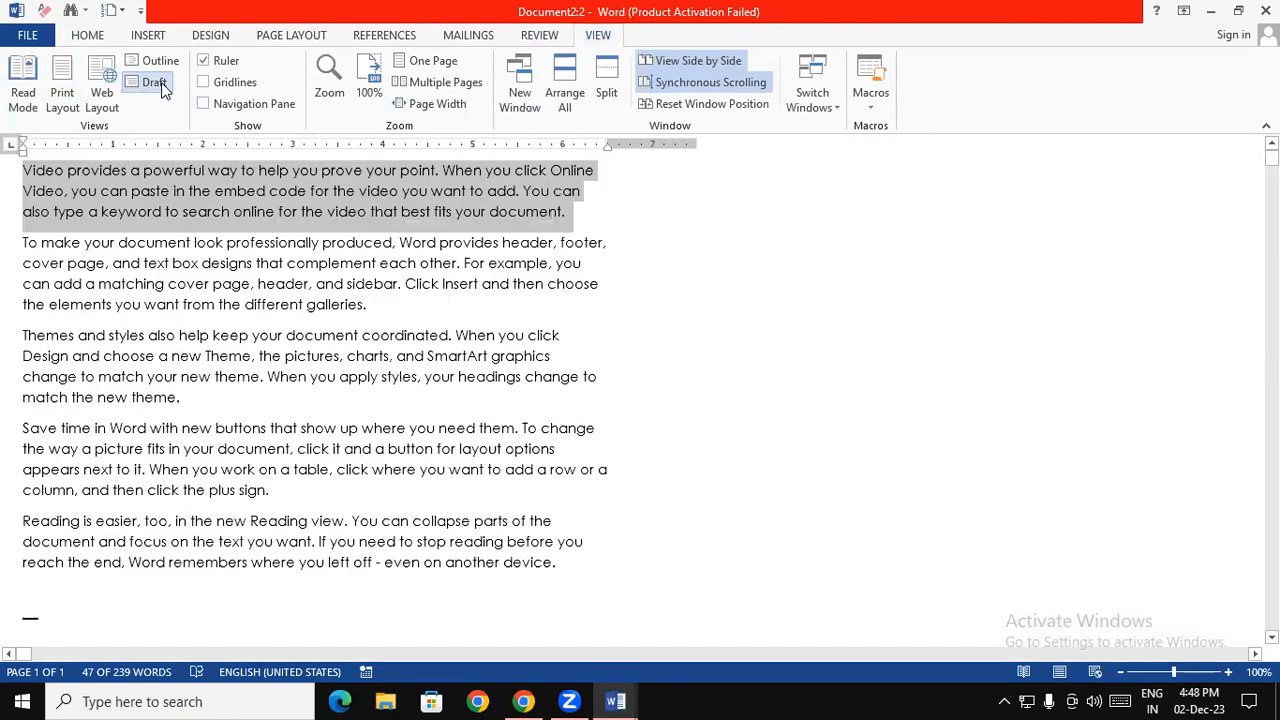
drag(598, 588, 20, 180)
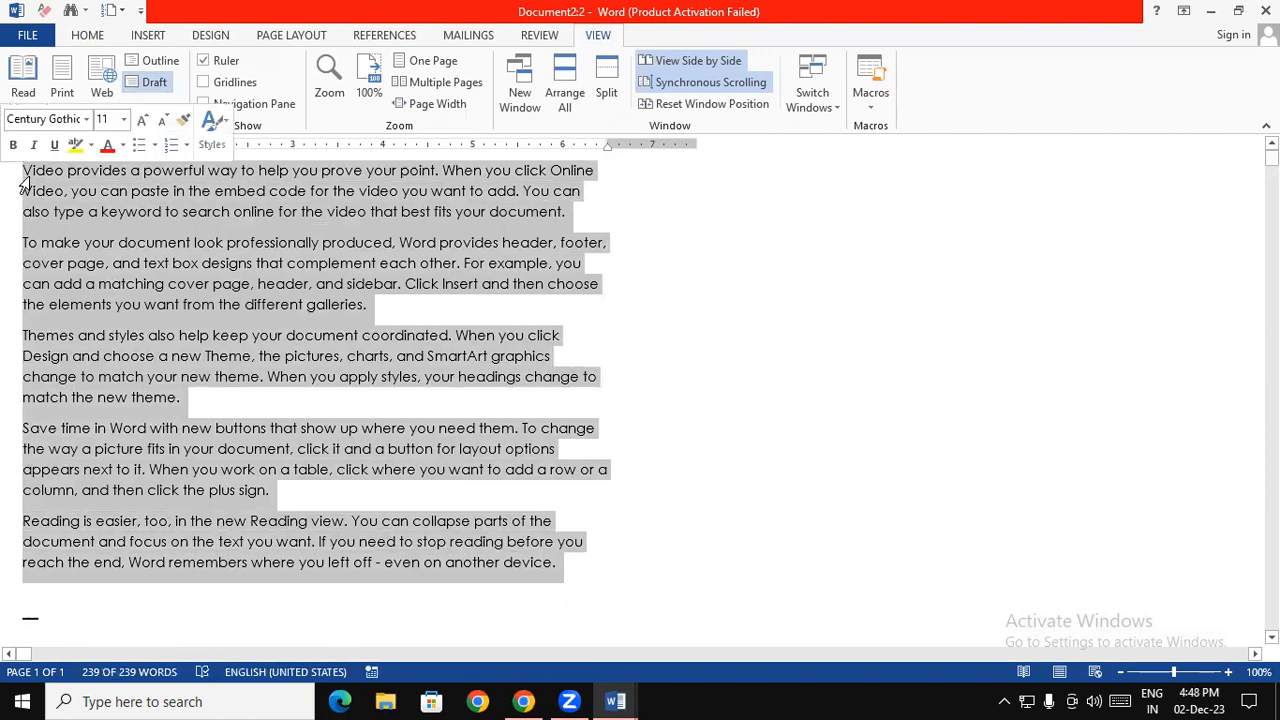